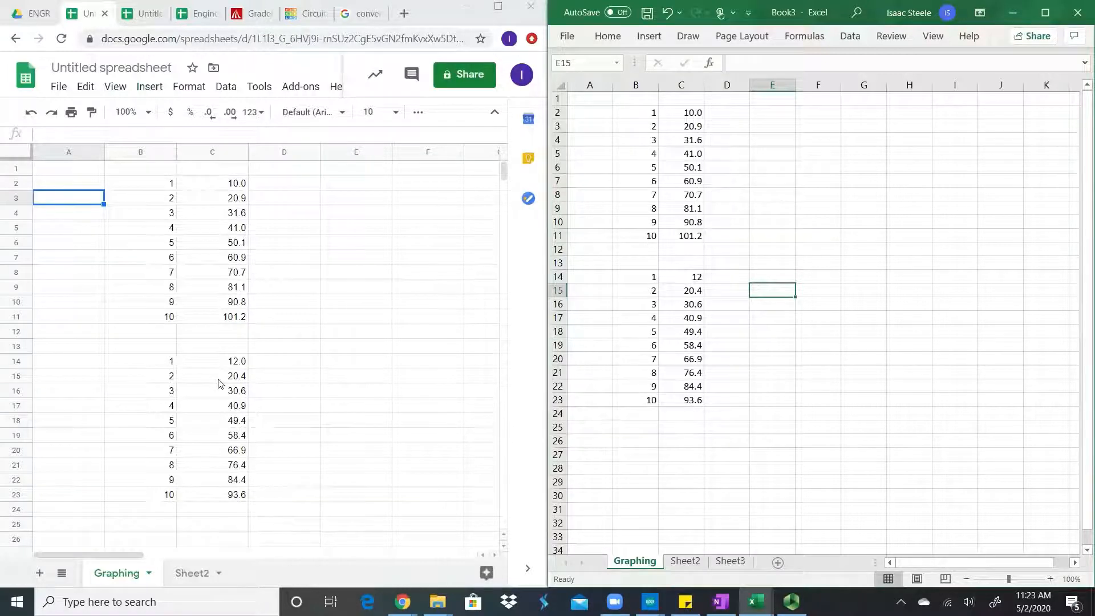
Maximize the browser window showing the Graphing sheet and enlarge the page zoom to 150%
{"action": "left_click", "coordinate": [497, 6]}
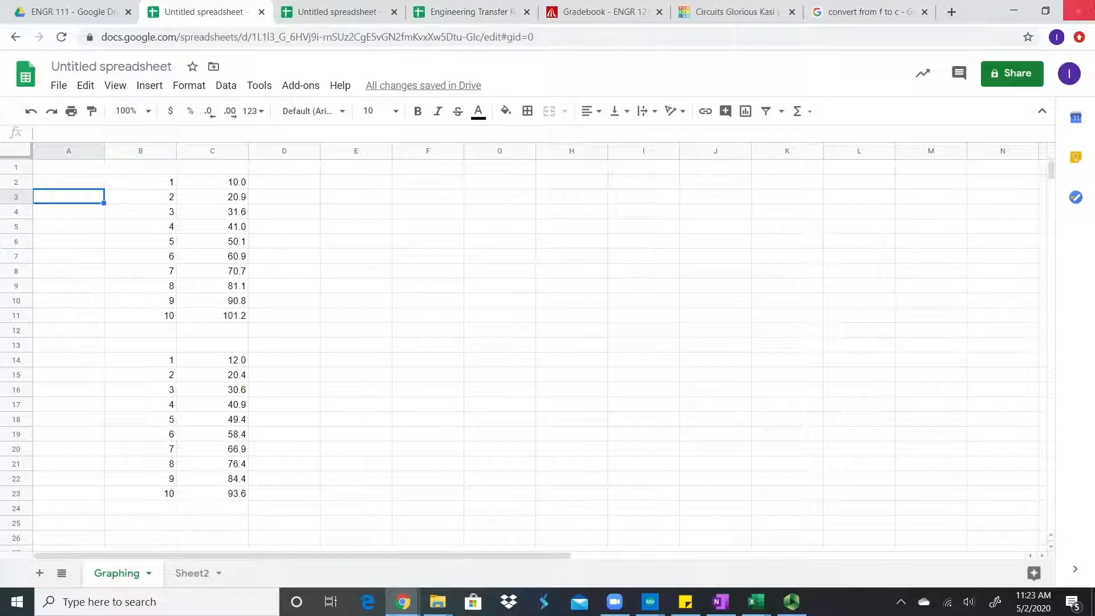
{"action": "left_click", "coordinate": [1080, 40]}
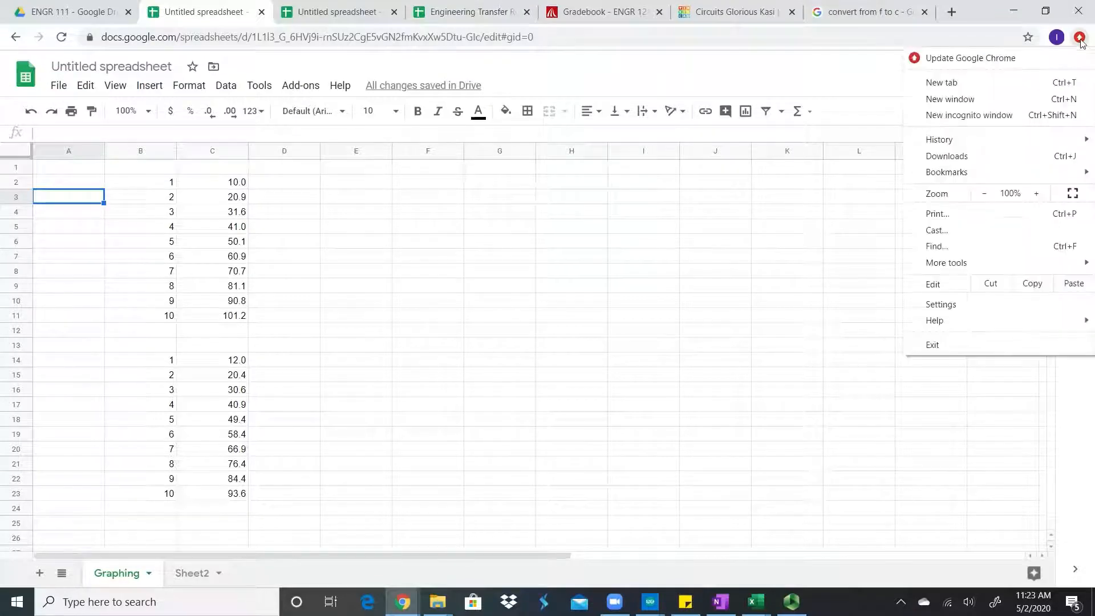
{"action": "left_click", "coordinate": [1037, 194]}
{"action": "left_click", "coordinate": [1037, 194]}
{"action": "left_click", "coordinate": [1037, 194]}
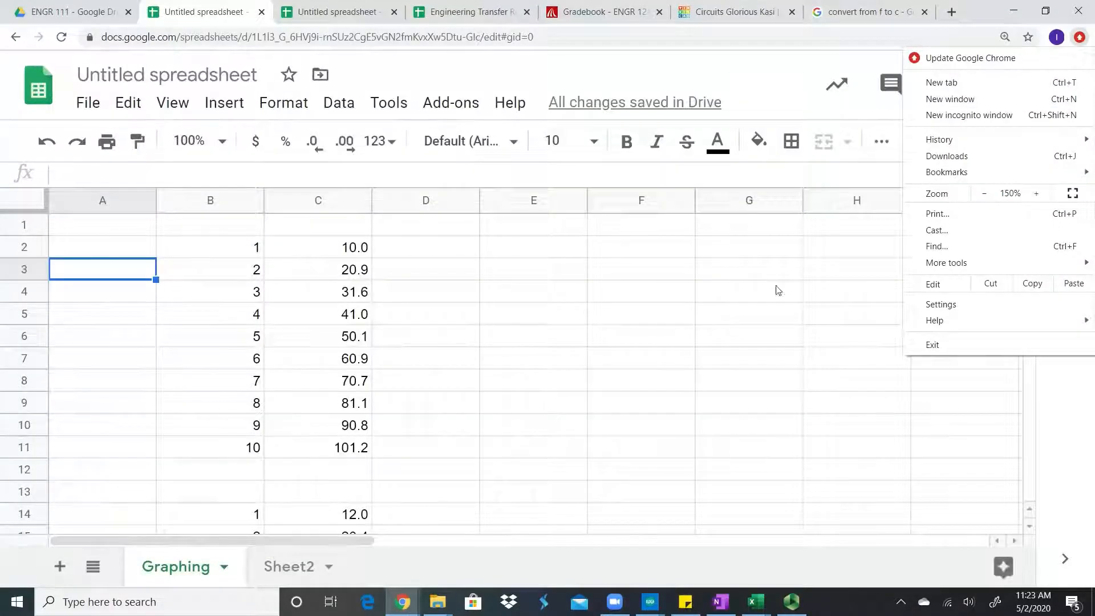
{"action": "left_click", "coordinate": [675, 365]}
{"action": "left_click", "coordinate": [675, 366]}
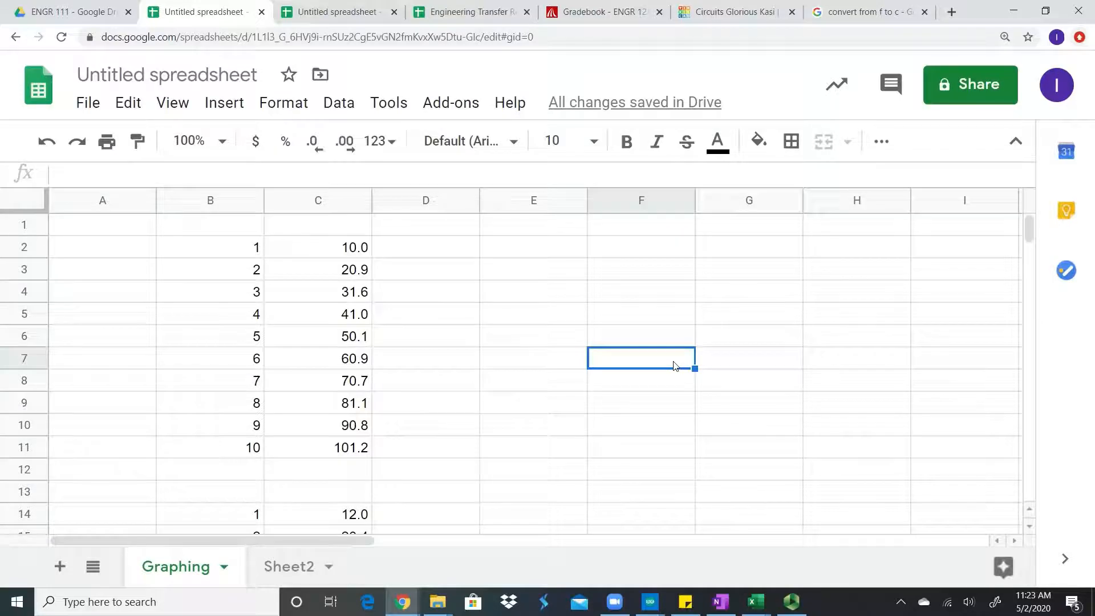
Label the first data set's columns with the headers X in B1 and Y1 in C1
{"action": "left_click", "coordinate": [243, 226]}
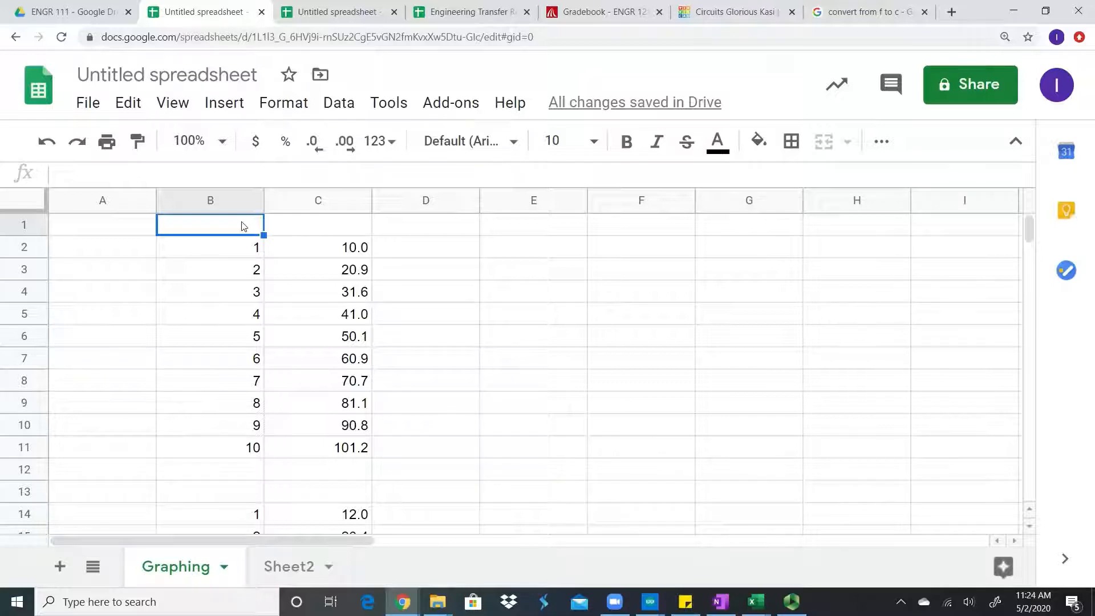
{"action": "type", "text": "X"}
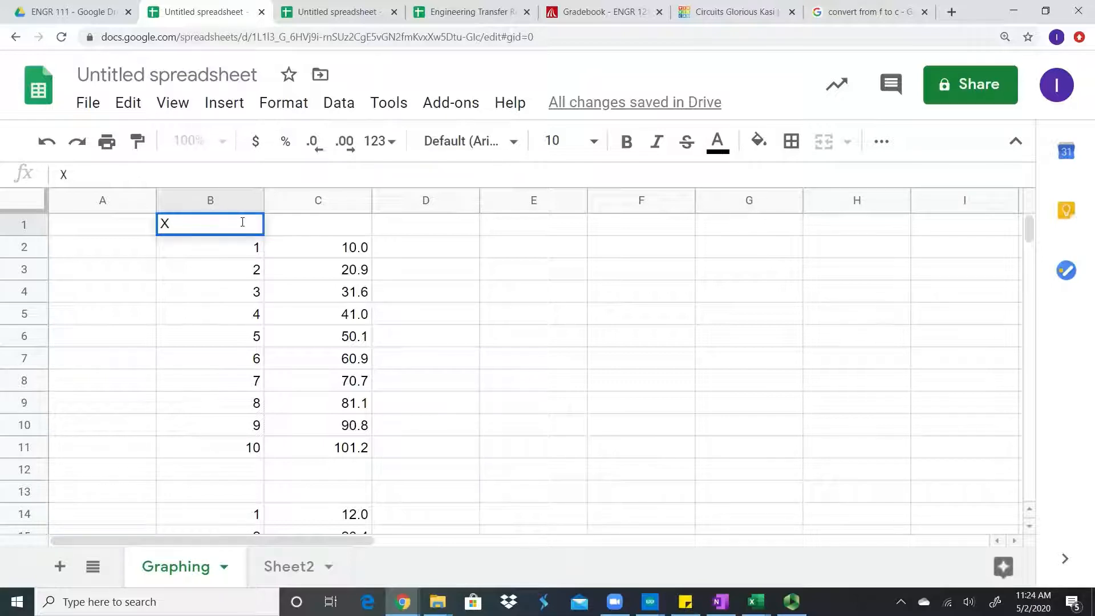
{"action": "left_click", "coordinate": [455, 292]}
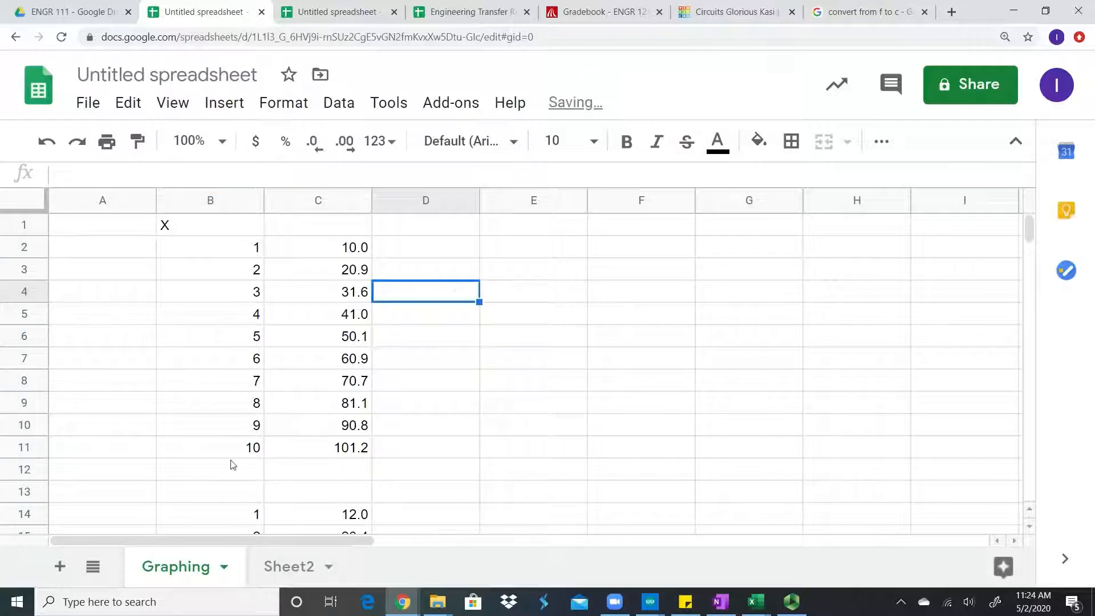
{"action": "left_click", "coordinate": [344, 229]}
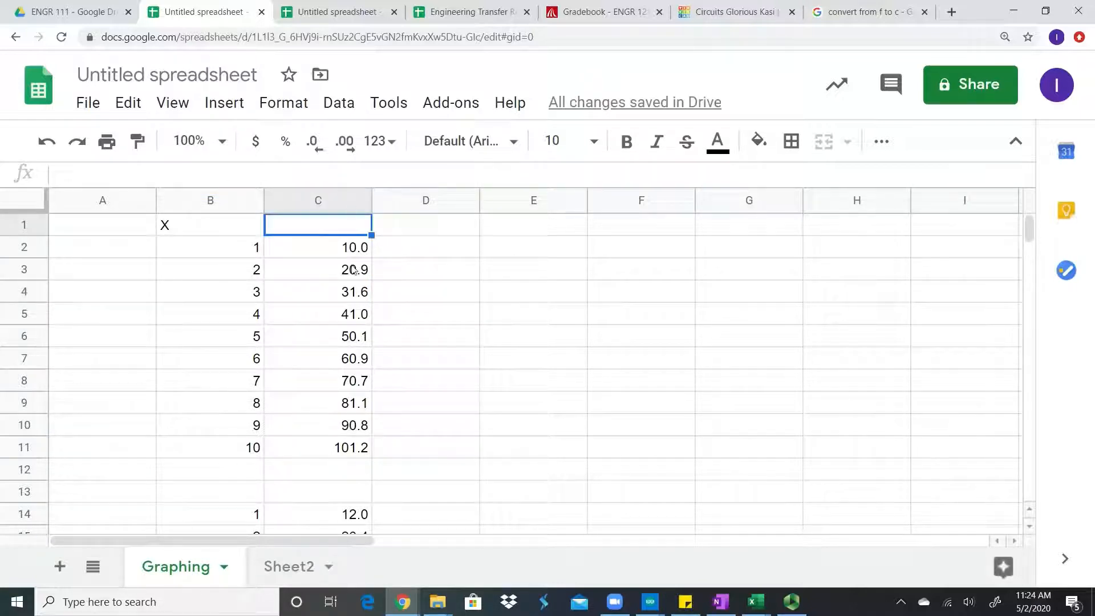
{"action": "scroll", "coordinate": [322, 450], "scroll_direction": "down", "scroll_amount": 3}
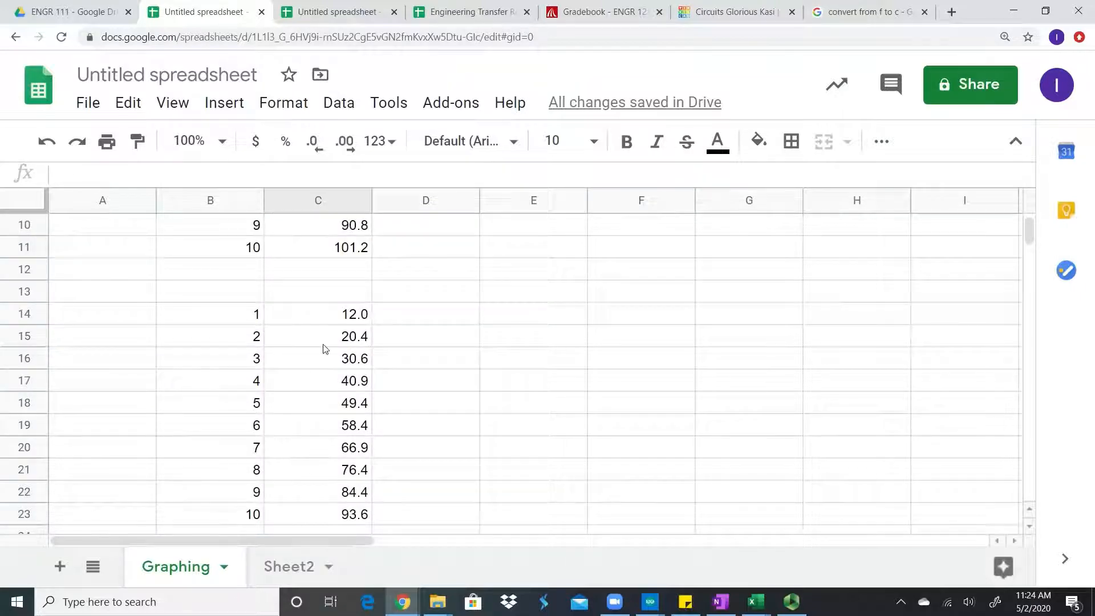
{"action": "scroll", "coordinate": [323, 348], "scroll_direction": "up", "scroll_amount": 3}
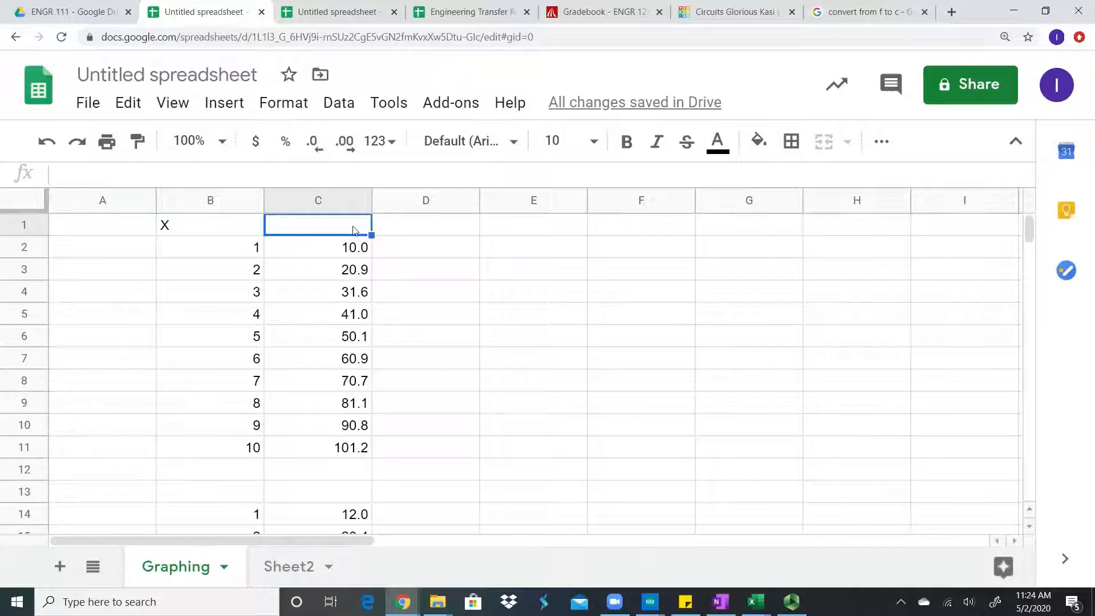
{"action": "type", "text": "Y1"}
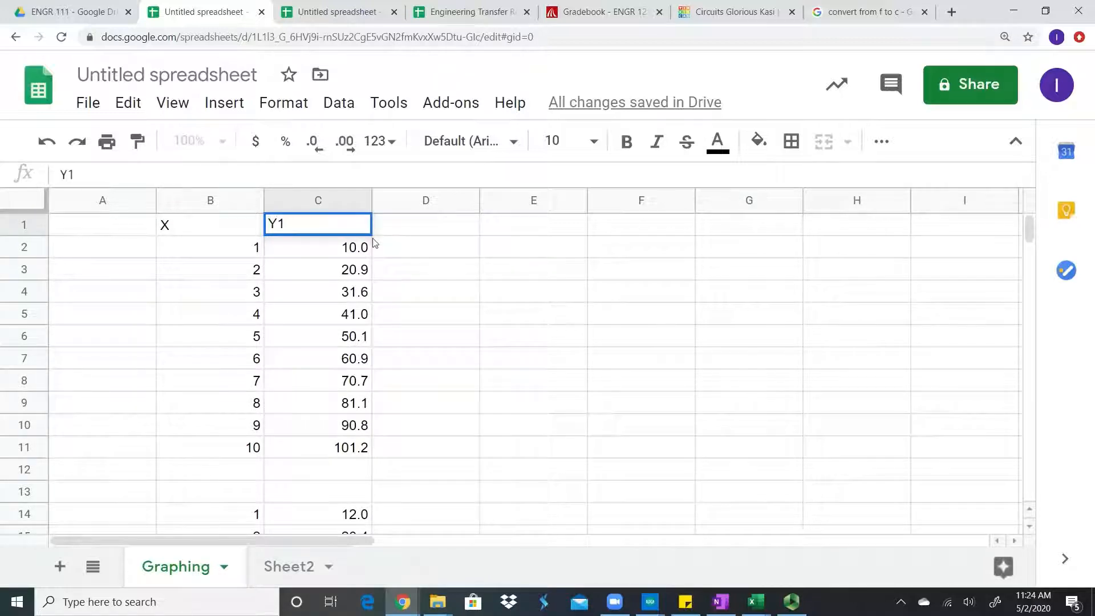
{"action": "left_click", "coordinate": [438, 274]}
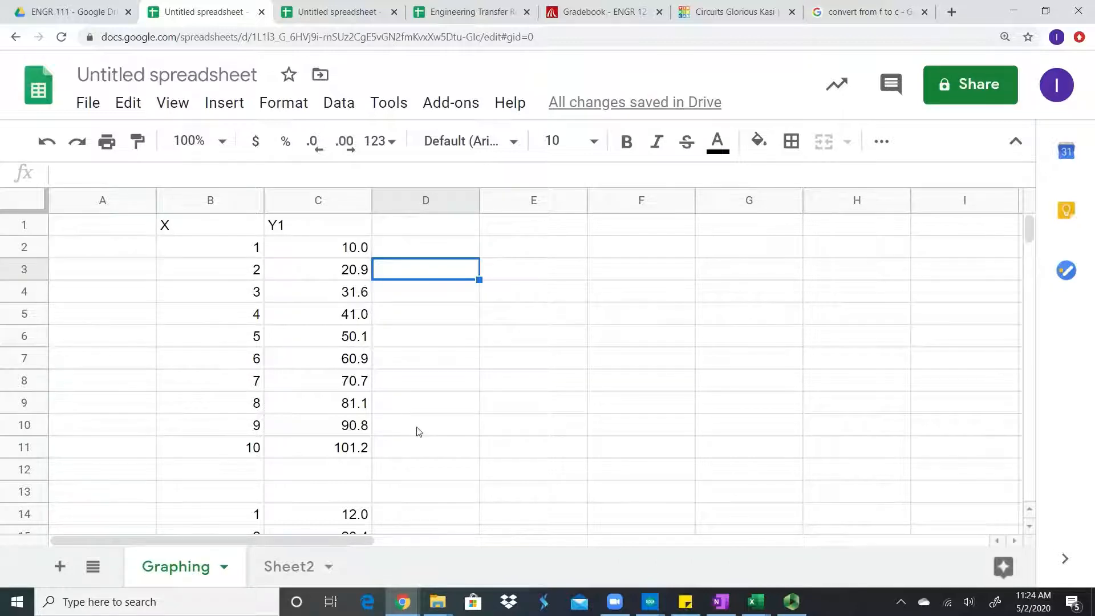
Move the second data set from B14:C23 to D2:E11, beside the first data set
{"action": "scroll", "coordinate": [419, 432], "scroll_direction": "down", "scroll_amount": 5}
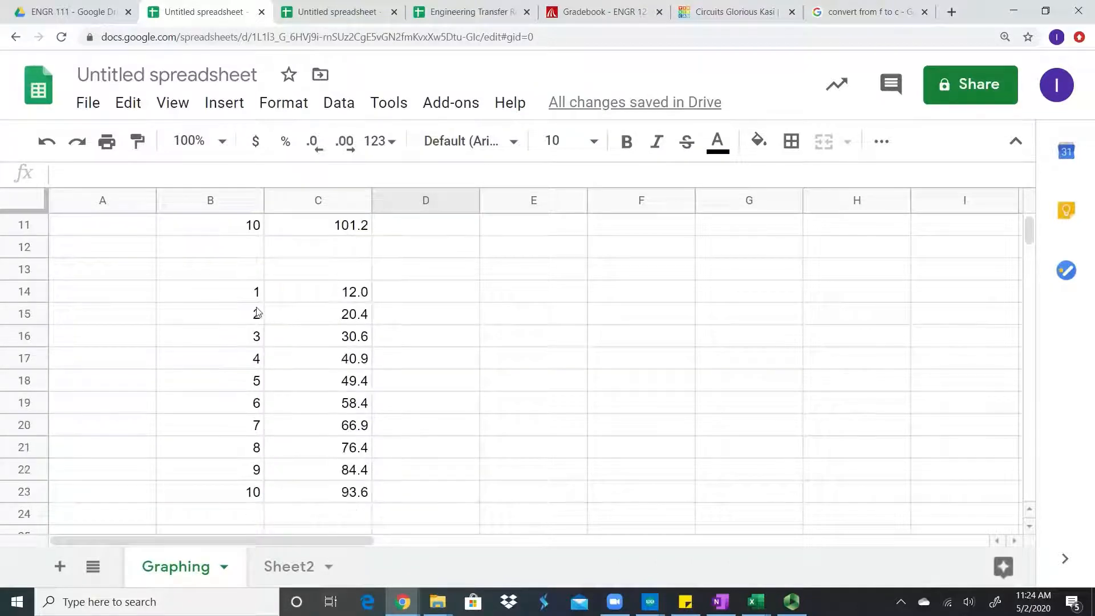
{"action": "left_click_drag", "start_coordinate": [238, 299], "coordinate": [359, 494]}
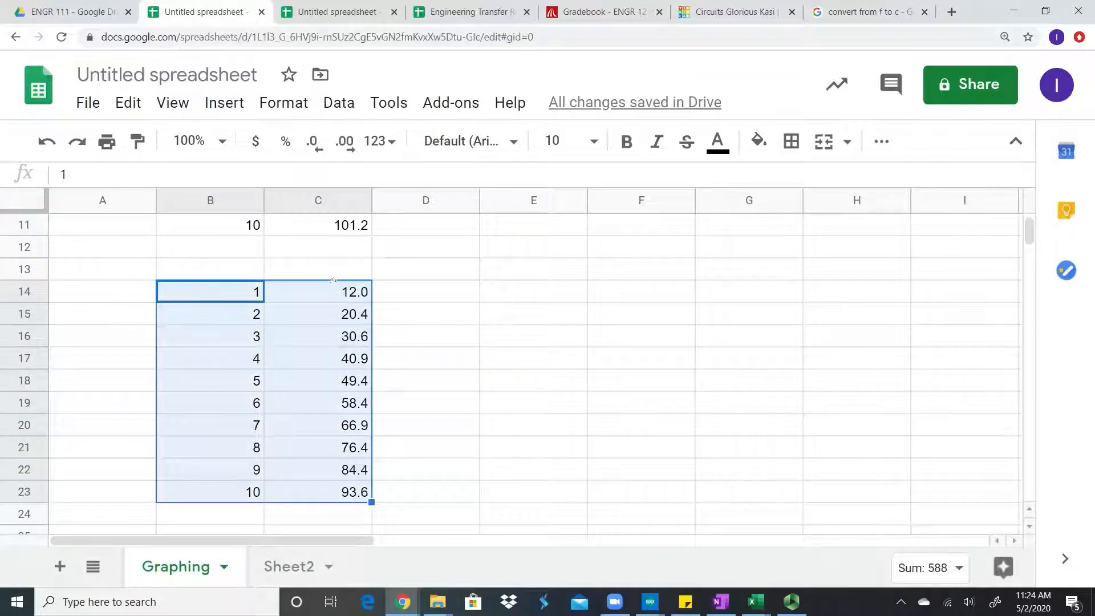
{"action": "key", "text": "ctrl+c"}
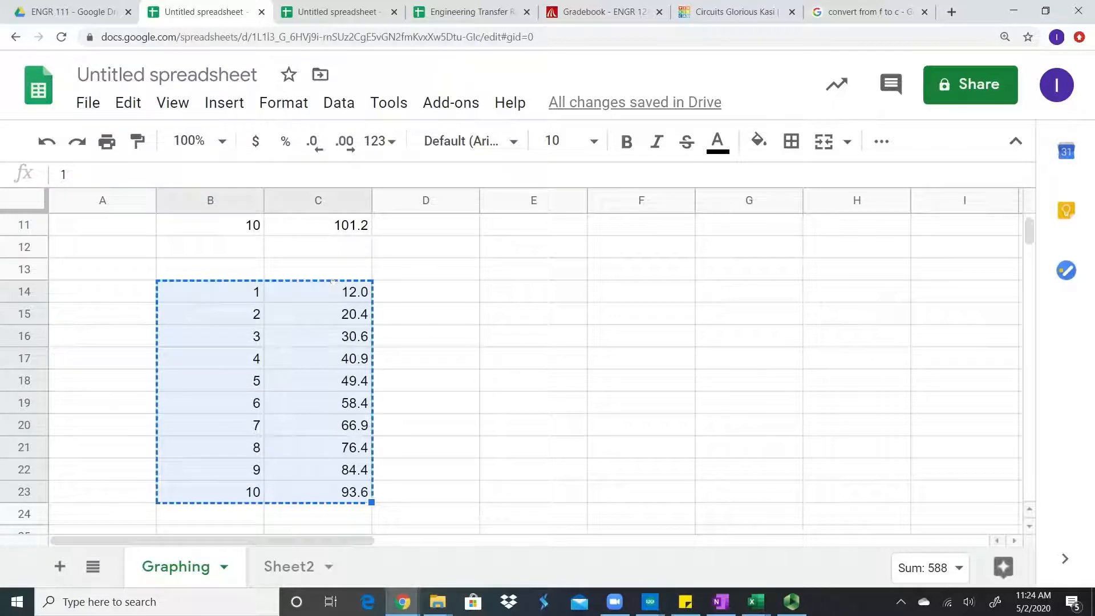
{"action": "key", "text": "Escape"}
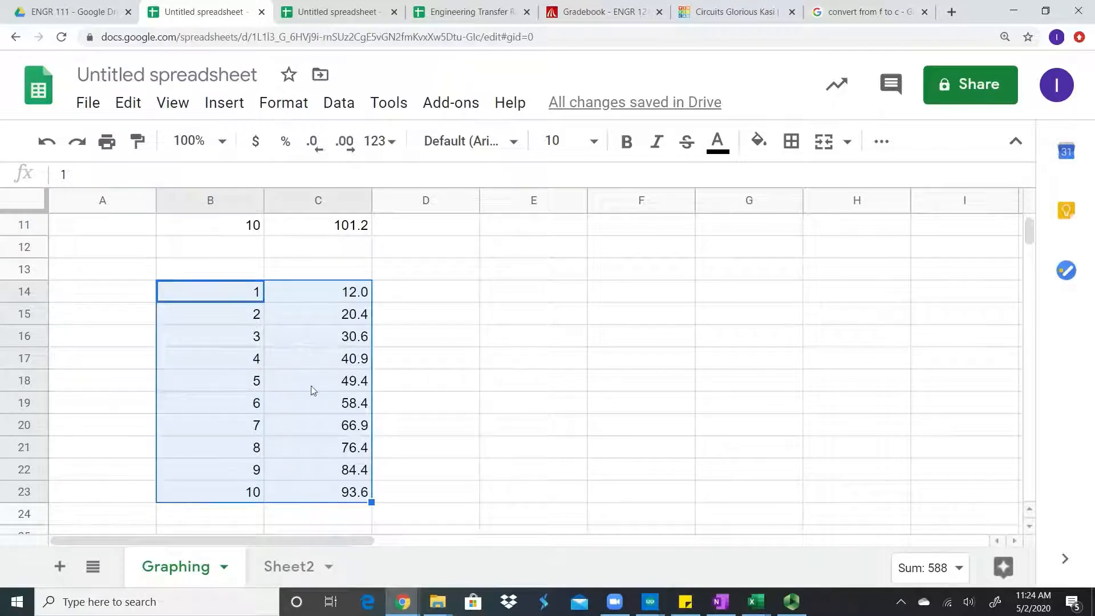
{"action": "left_click", "coordinate": [231, 291]}
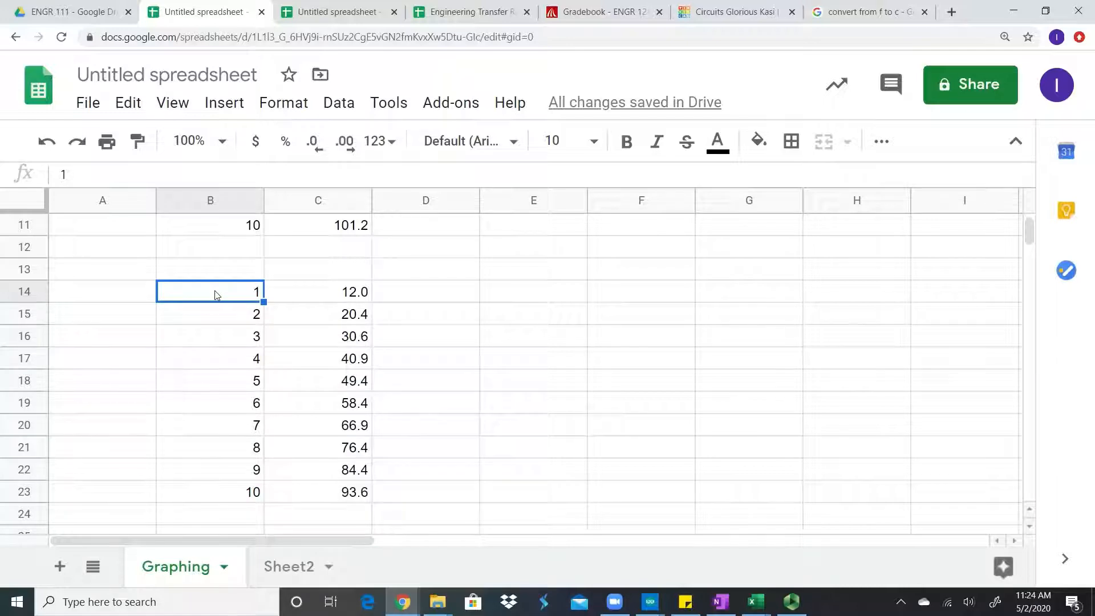
{"action": "left_click_drag", "start_coordinate": [215, 293], "coordinate": [319, 488]}
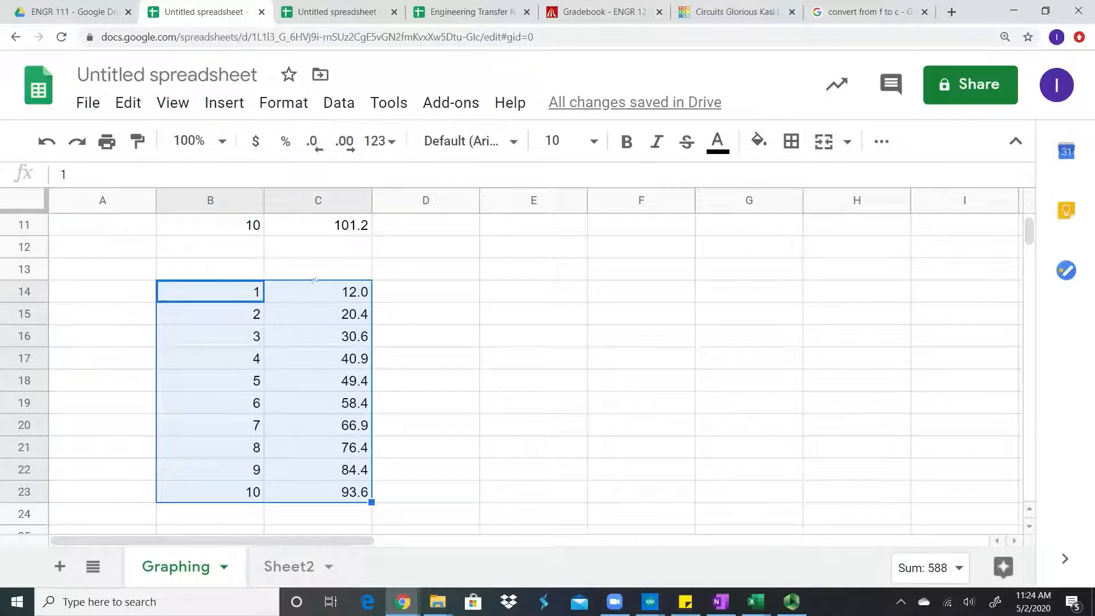
{"action": "key", "text": "ctrl+c"}
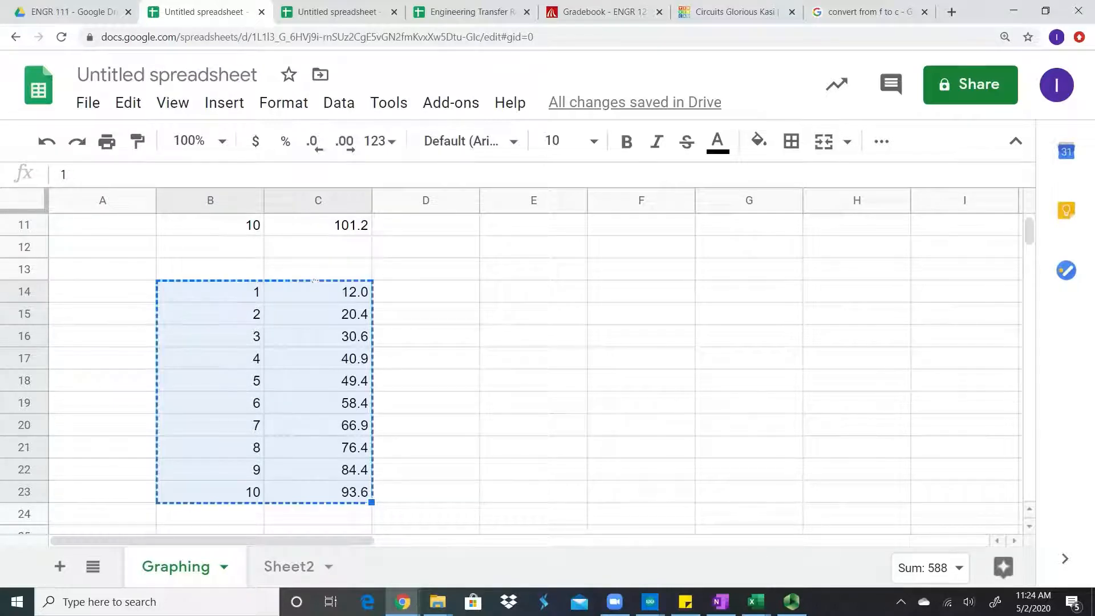
{"action": "left_click_drag", "start_coordinate": [315, 280], "coordinate": [492, 249]}
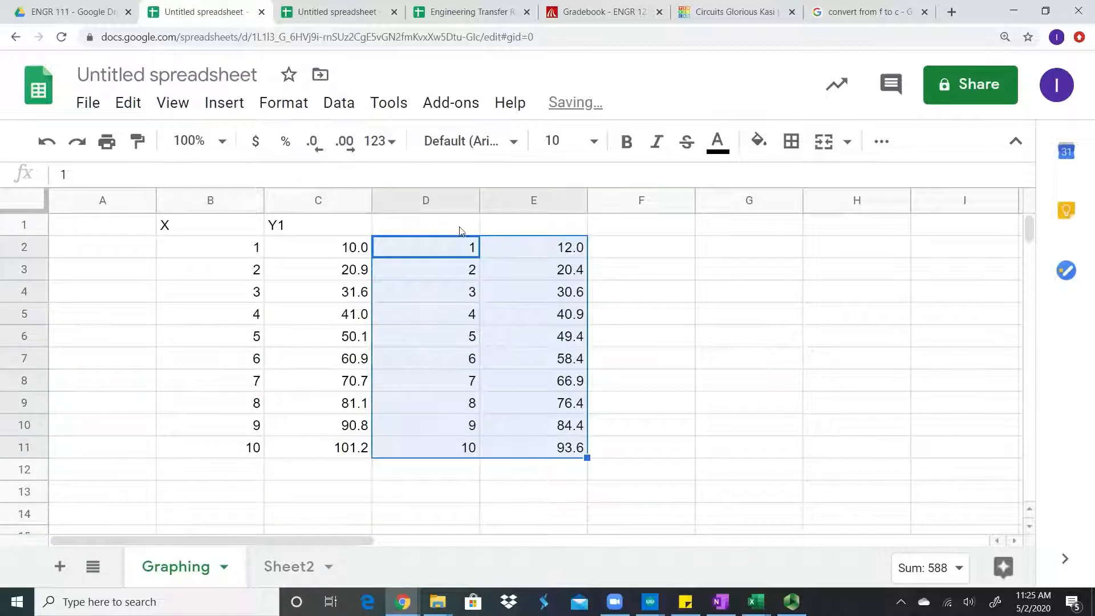
Label the moved data set's columns with the headers X in D1 and Y2 in E1
{"action": "left_click", "coordinate": [459, 228]}
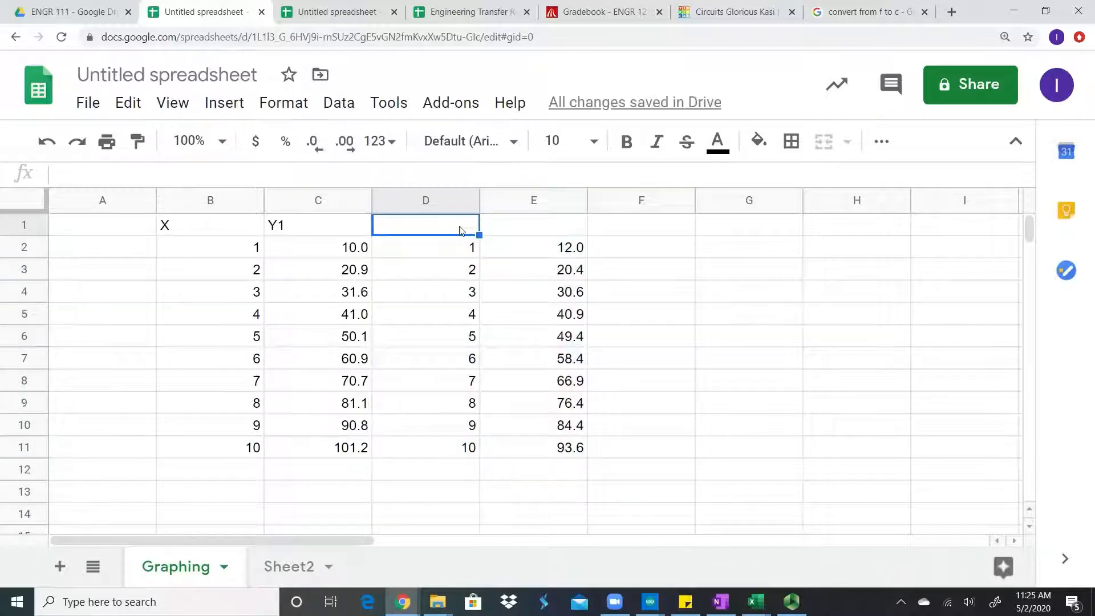
{"action": "type", "text": "X"}
{"action": "left_click", "coordinate": [504, 232]}
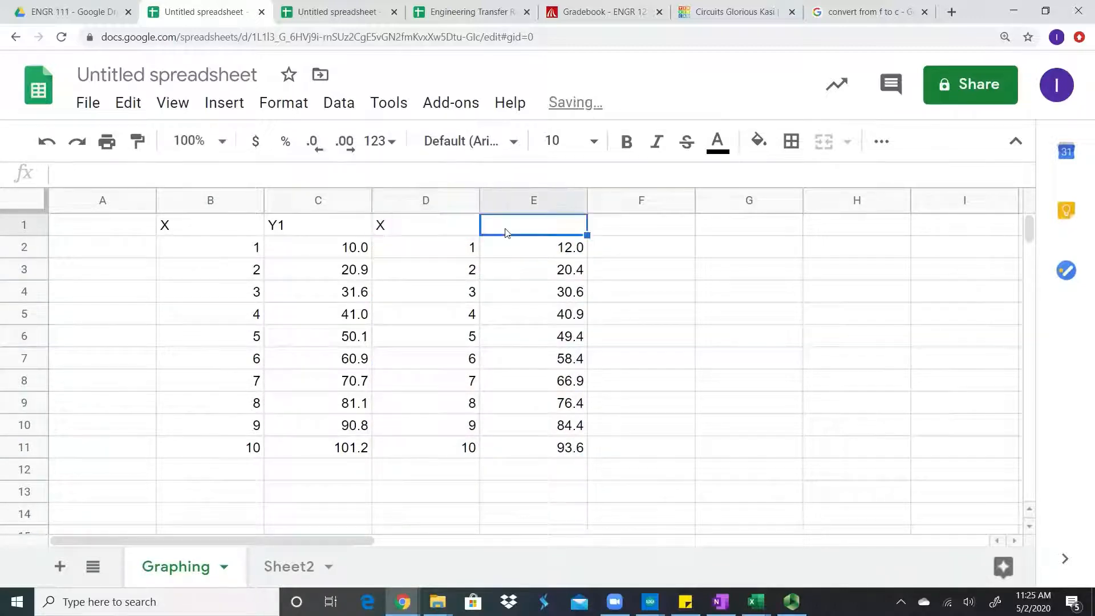
{"action": "type", "text": "Y2"}
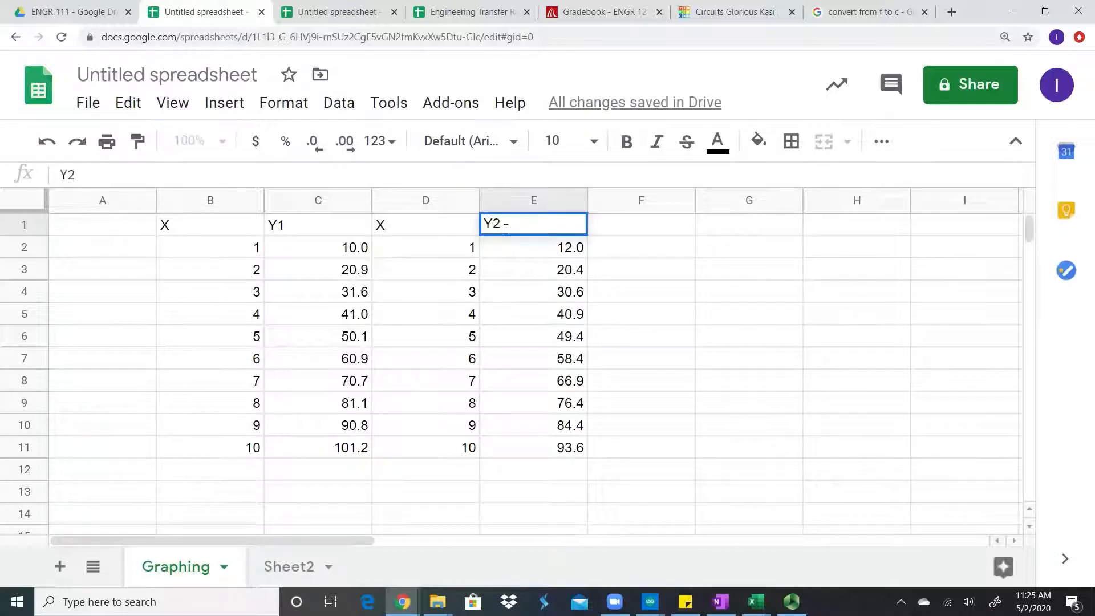
{"action": "left_click", "coordinate": [635, 270]}
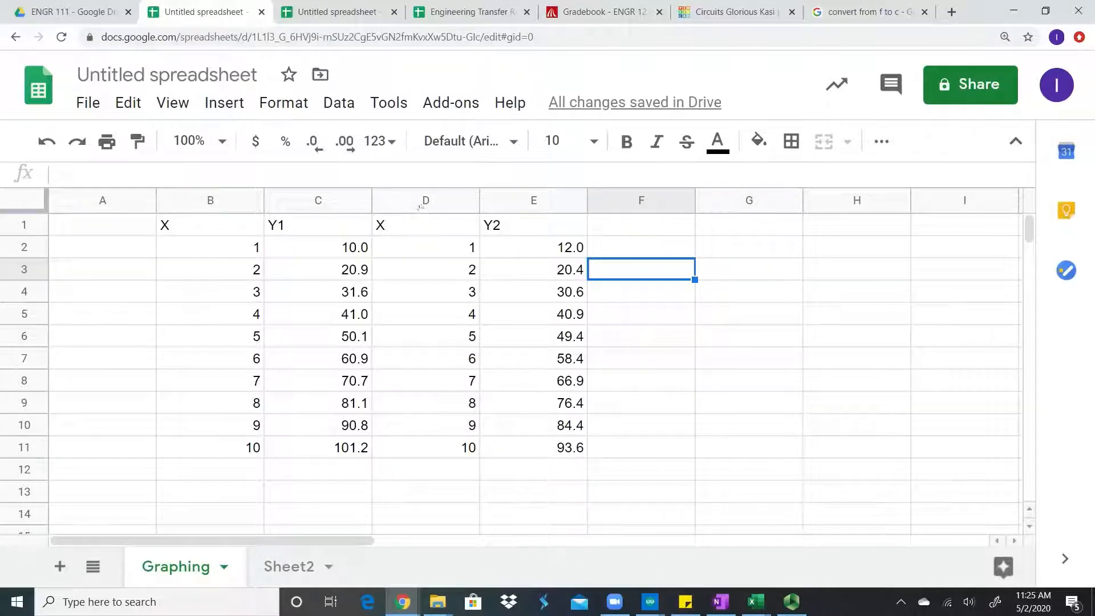
Try clearing the duplicate X values in column D and moving the Y2 data into their place, and undo both changes
{"action": "left_click_drag", "start_coordinate": [421, 225], "coordinate": [418, 484]}
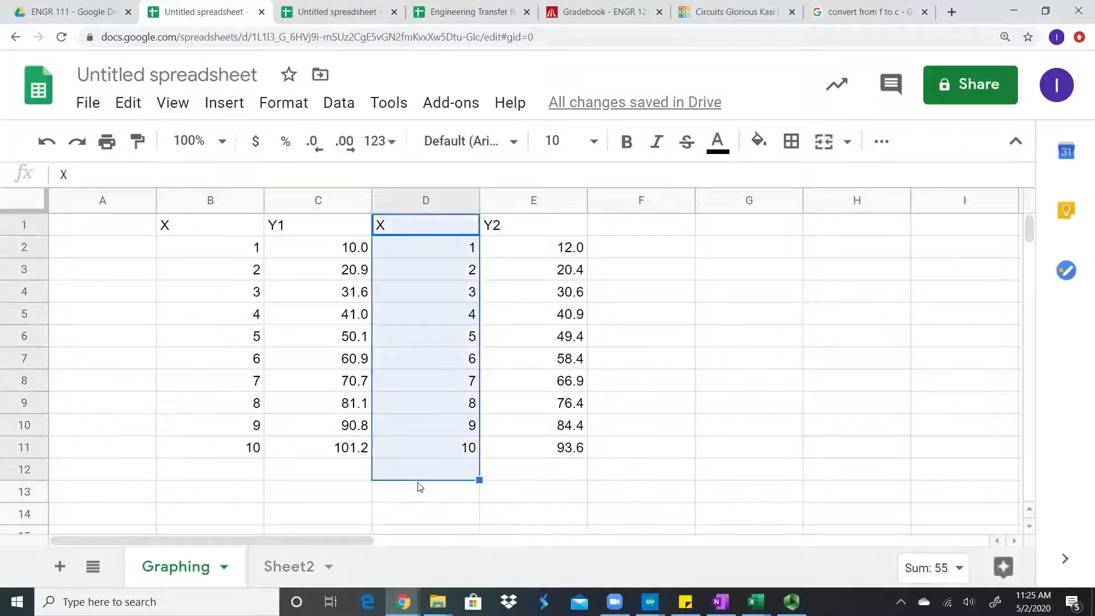
{"action": "key", "text": "Delete"}
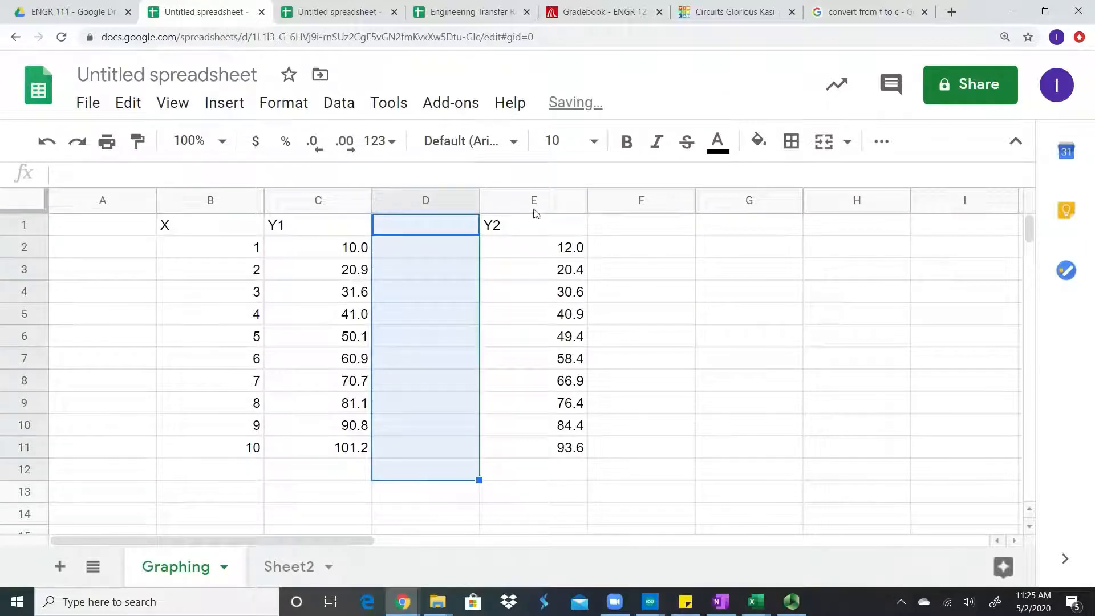
{"action": "left_click_drag", "start_coordinate": [527, 226], "coordinate": [525, 452]}
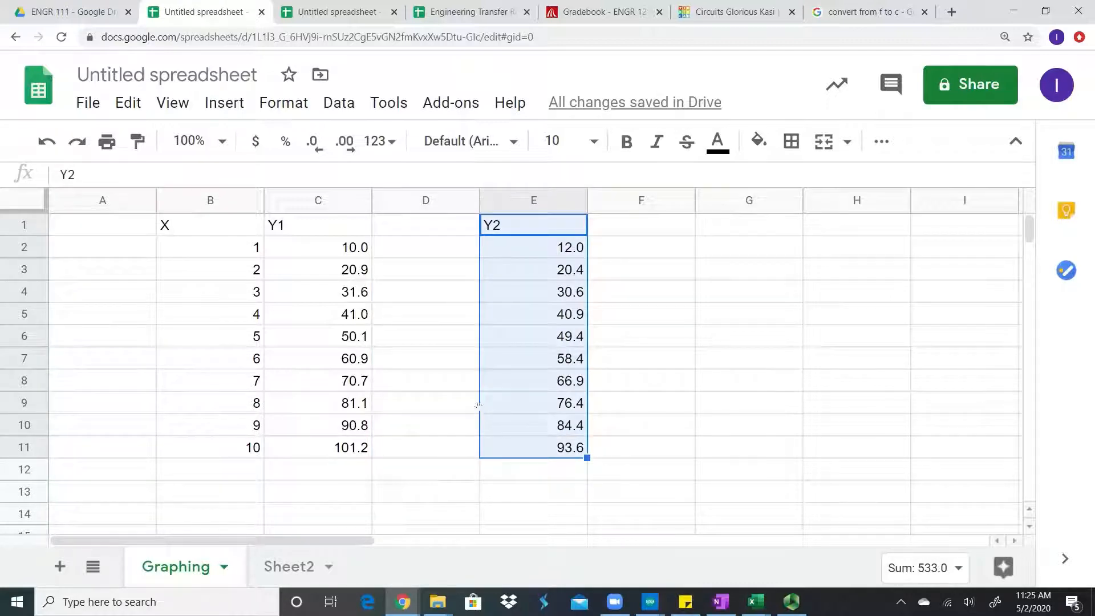
{"action": "left_click_drag", "start_coordinate": [478, 405], "coordinate": [437, 406]}
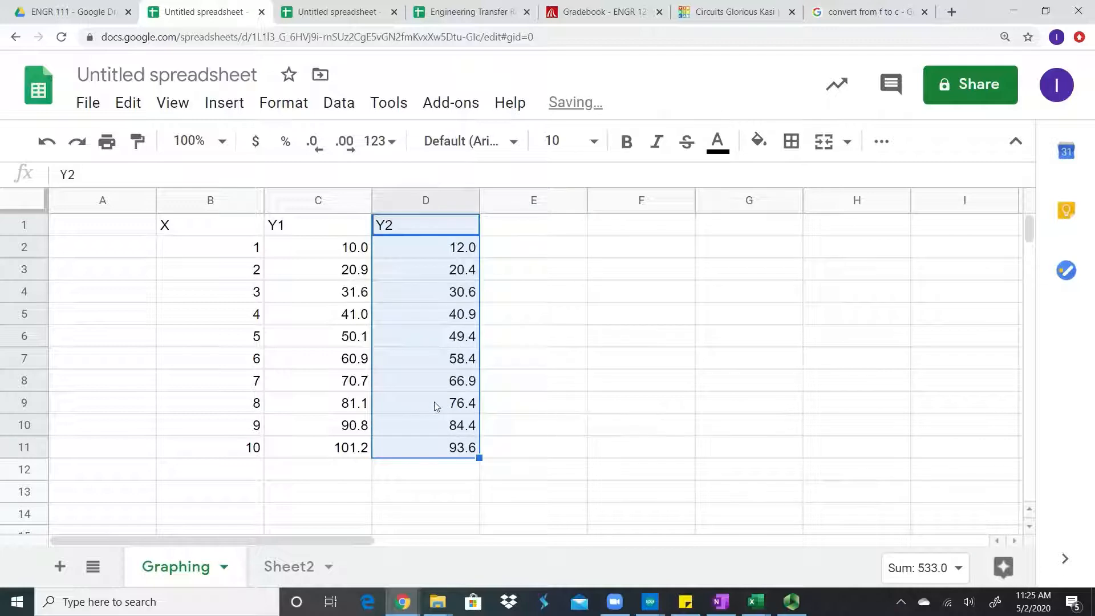
{"action": "key", "text": "ctrl+z"}
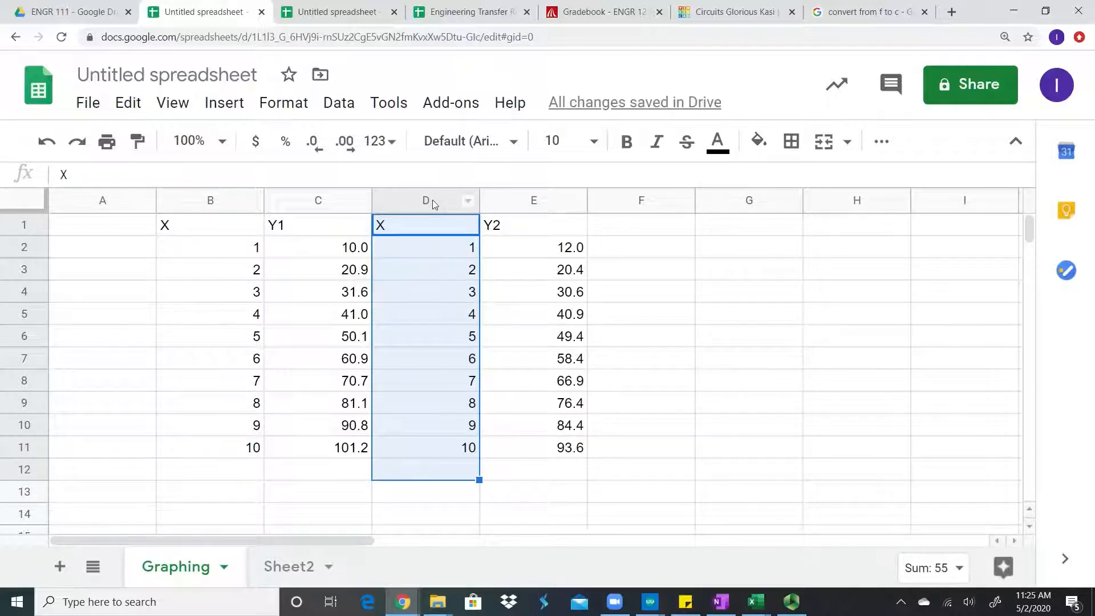
Delete the entire duplicate X column D so the Y2 data sits directly beside Y1
{"action": "left_click", "coordinate": [432, 199]}
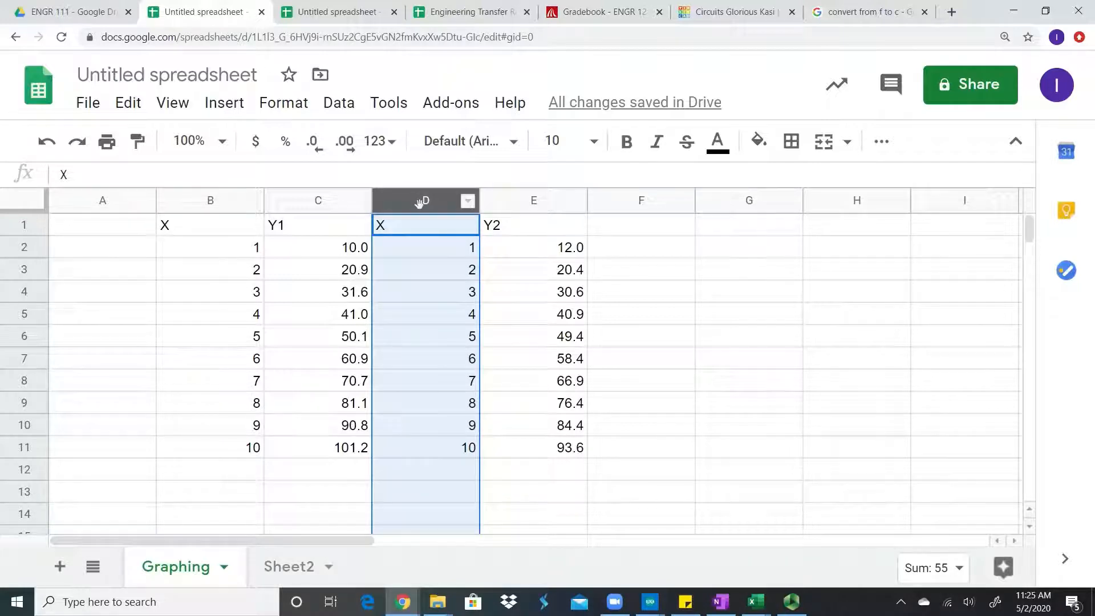
{"action": "right_click", "coordinate": [420, 208]}
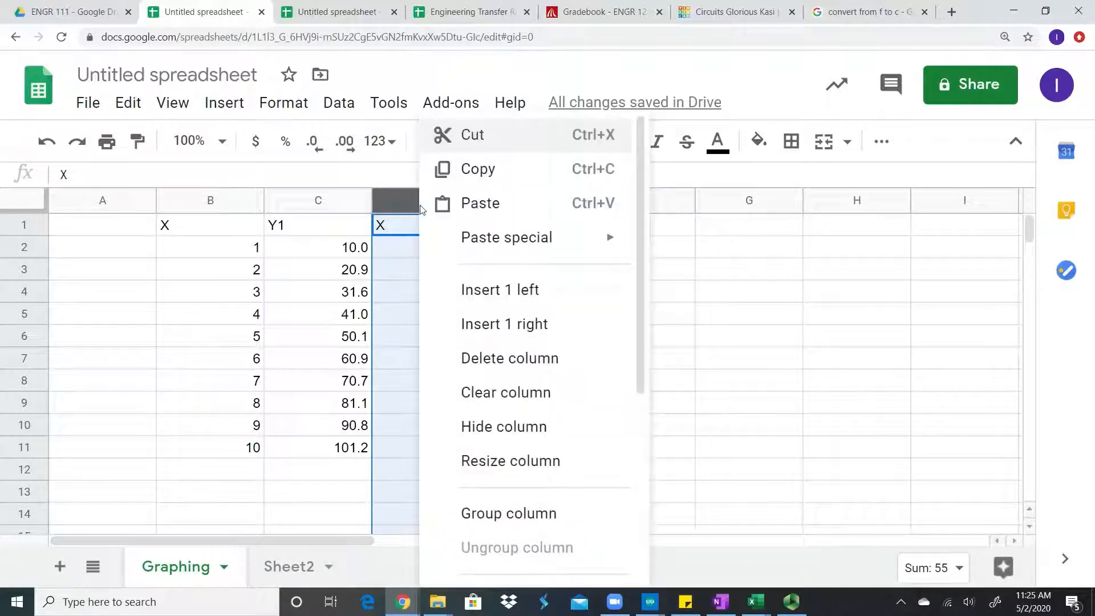
{"action": "left_click", "coordinate": [496, 359]}
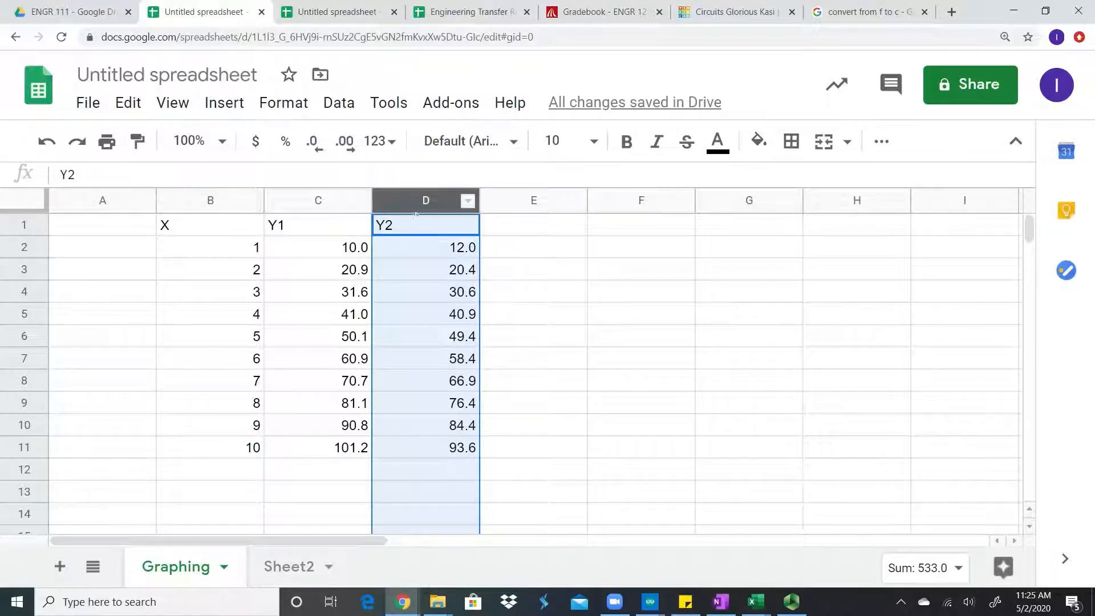
{"action": "left_click", "coordinate": [539, 304]}
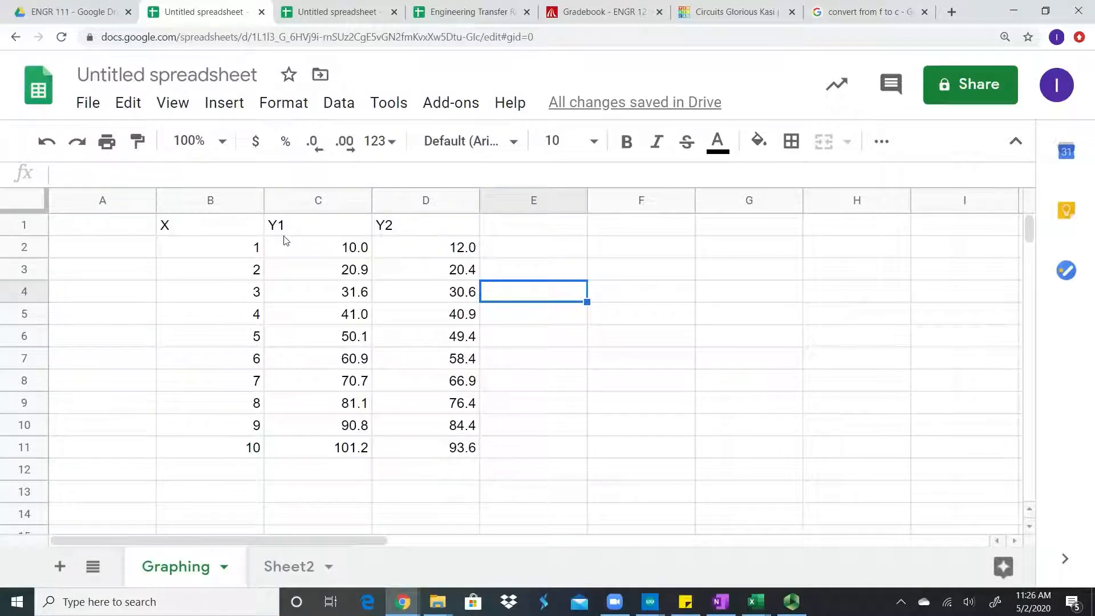
Center the contents of the whole data table in B1:D11 horizontally
{"action": "left_click", "coordinate": [214, 228]}
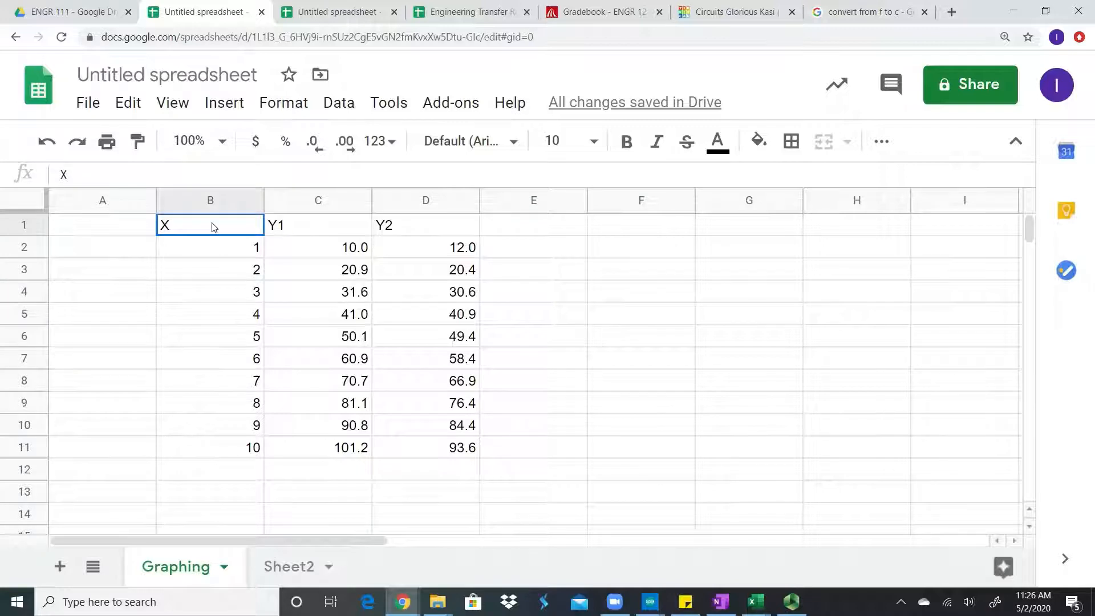
{"action": "left_click_drag", "start_coordinate": [214, 227], "coordinate": [431, 463]}
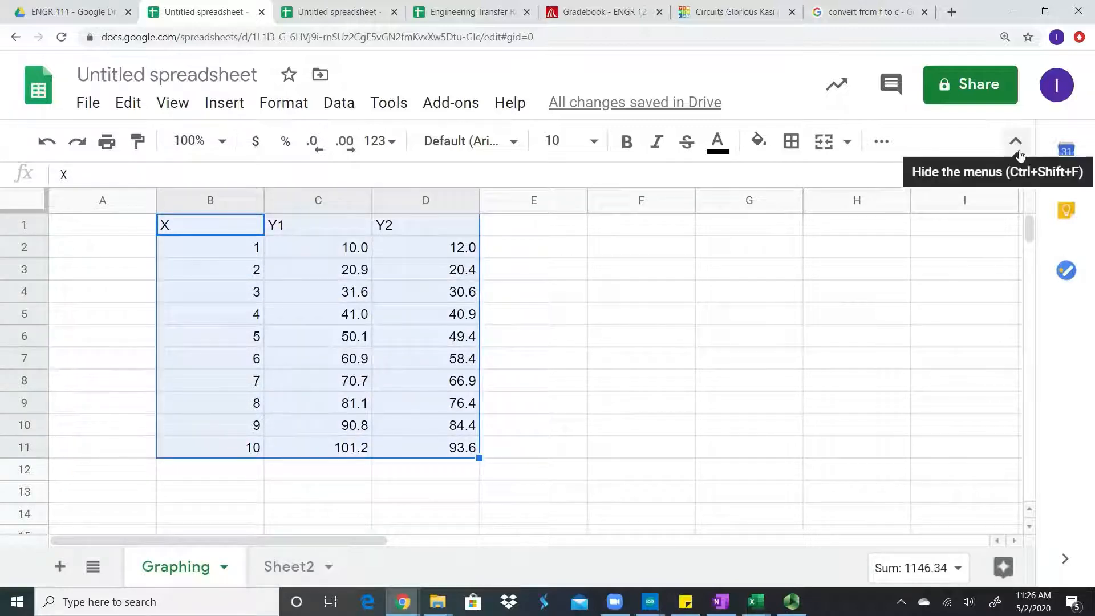
{"action": "left_click", "coordinate": [882, 143]}
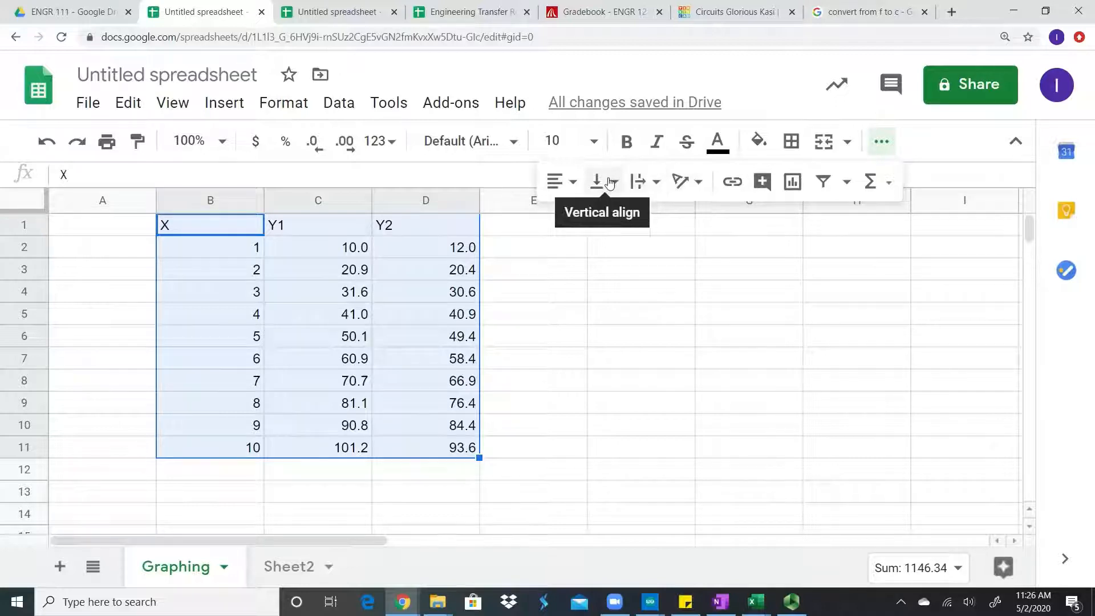
{"action": "left_click", "coordinate": [573, 182]}
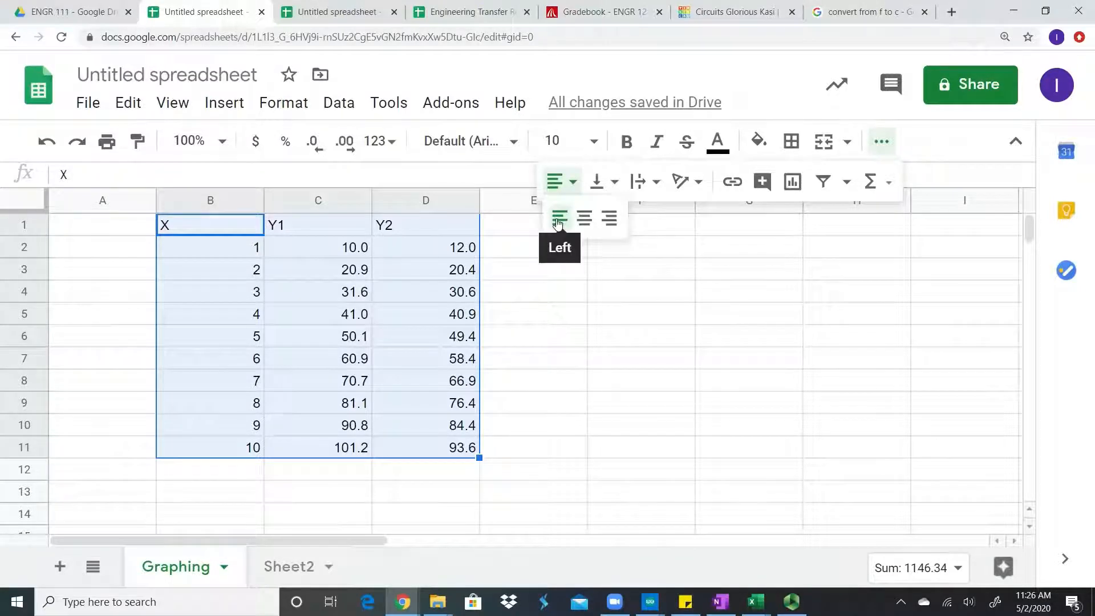
{"action": "left_click", "coordinate": [585, 224]}
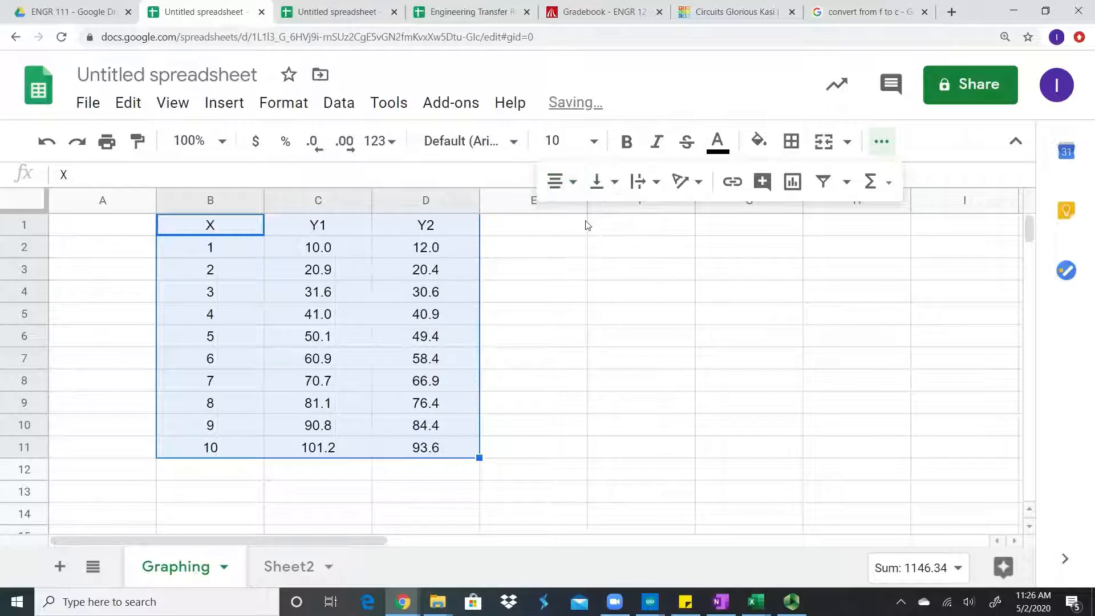
{"action": "left_click", "coordinate": [583, 336]}
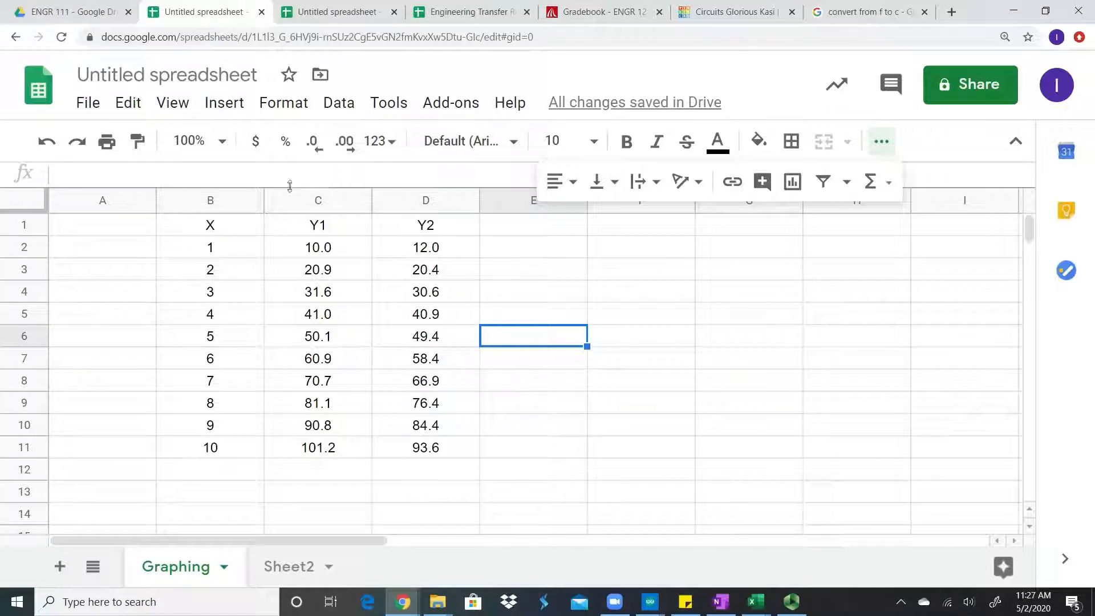
{"action": "left_click", "coordinate": [520, 295]}
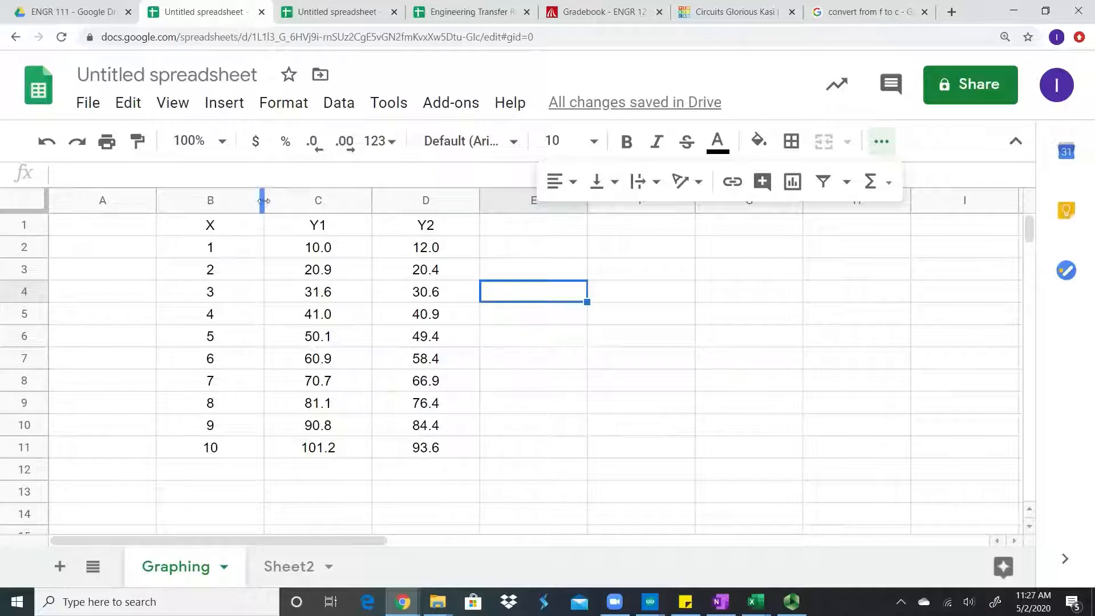
Narrow columns B, C and D so they fit closely around the X, Y1 and Y2 data
{"action": "left_click", "coordinate": [226, 200]}
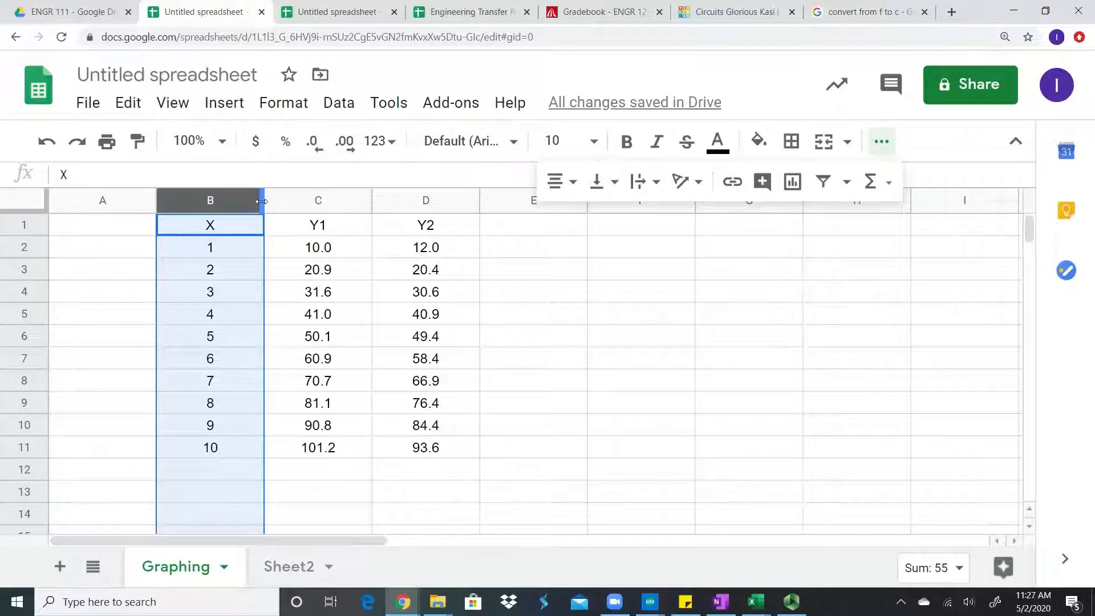
{"action": "left_click_drag", "start_coordinate": [262, 201], "coordinate": [445, 196]}
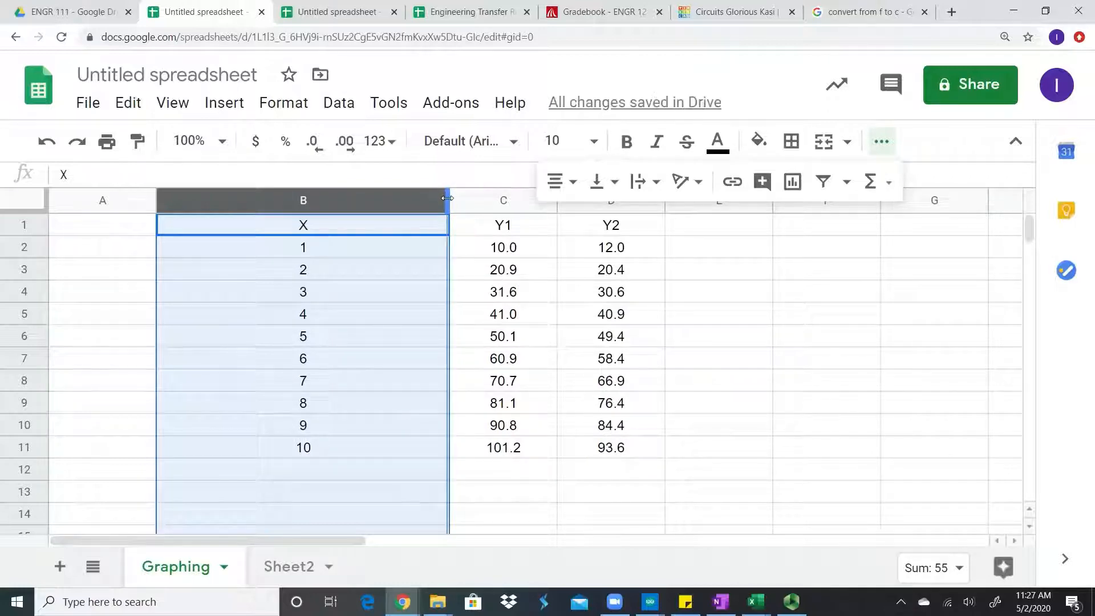
{"action": "left_click_drag", "start_coordinate": [447, 197], "coordinate": [199, 196]}
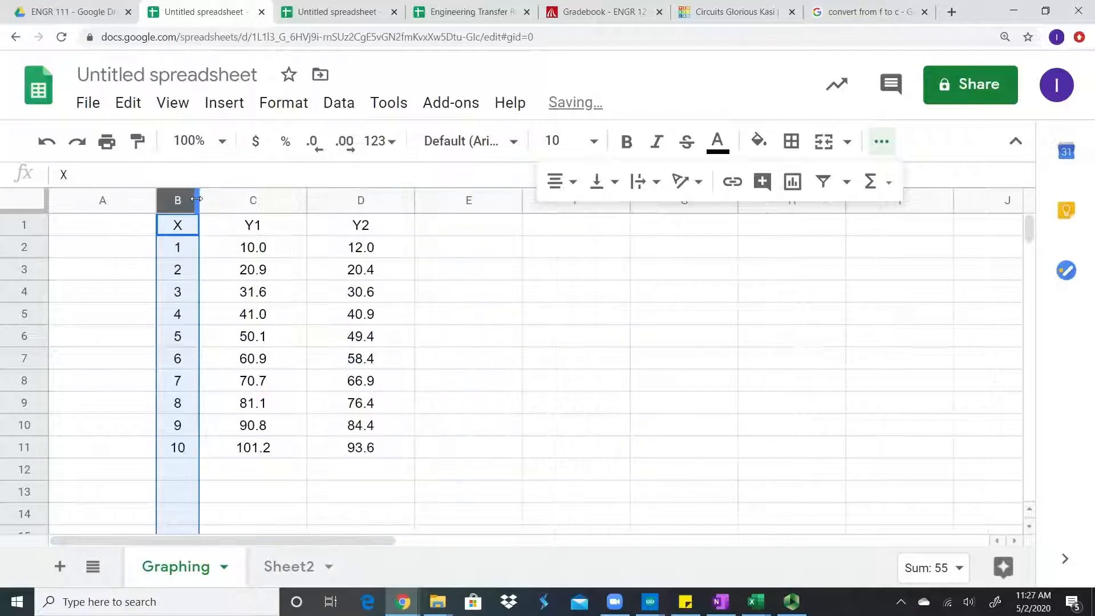
{"action": "left_click", "coordinate": [312, 197]}
{"action": "left_click_drag", "start_coordinate": [306, 198], "coordinate": [272, 198]}
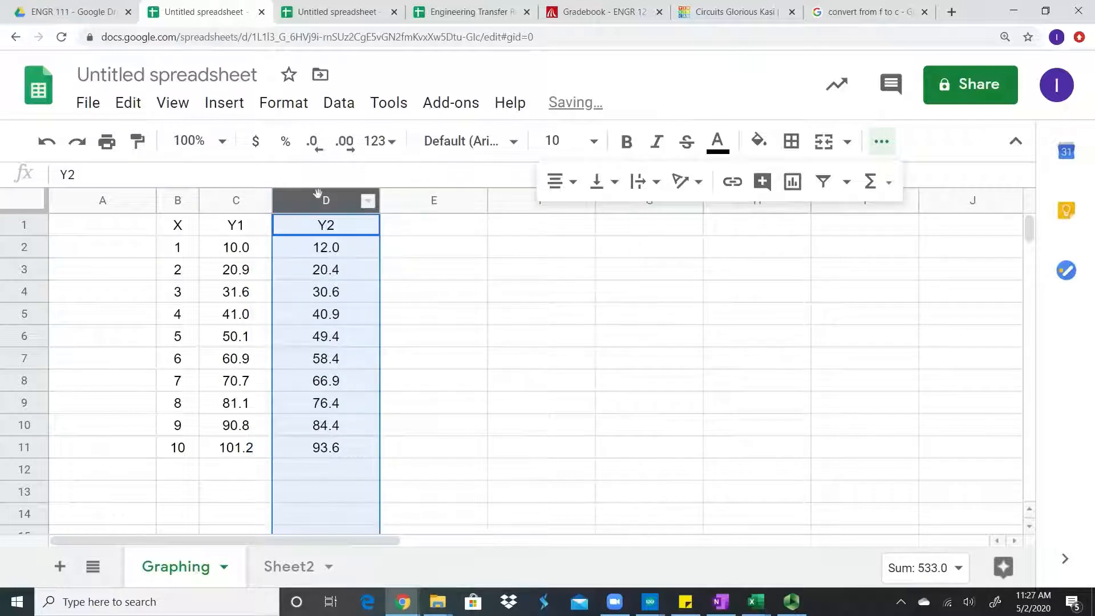
{"action": "left_click_drag", "start_coordinate": [377, 202], "coordinate": [334, 203]}
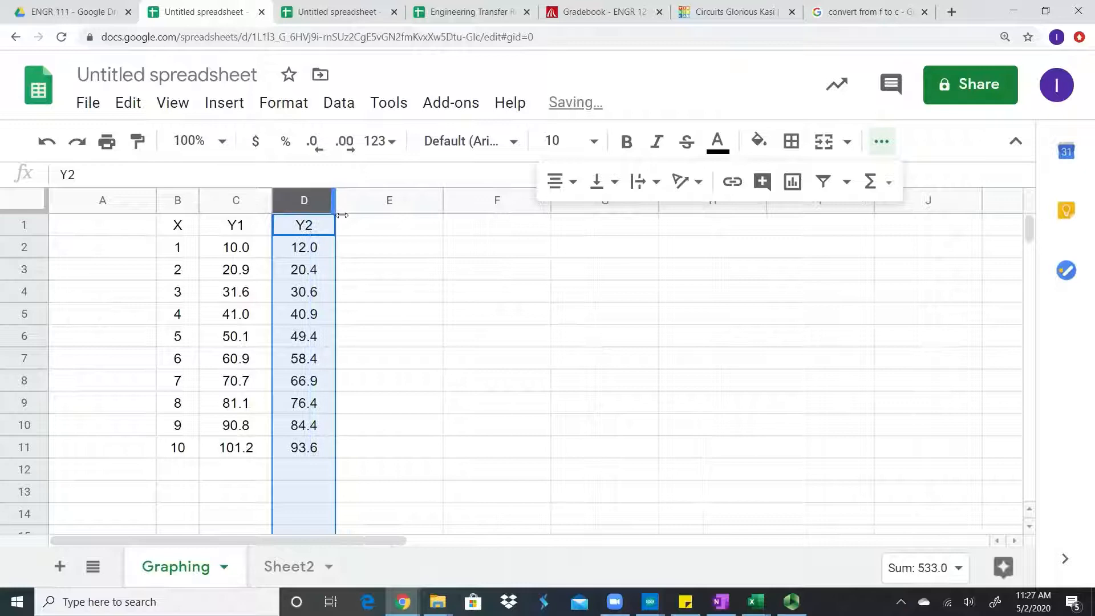
{"action": "left_click", "coordinate": [433, 396]}
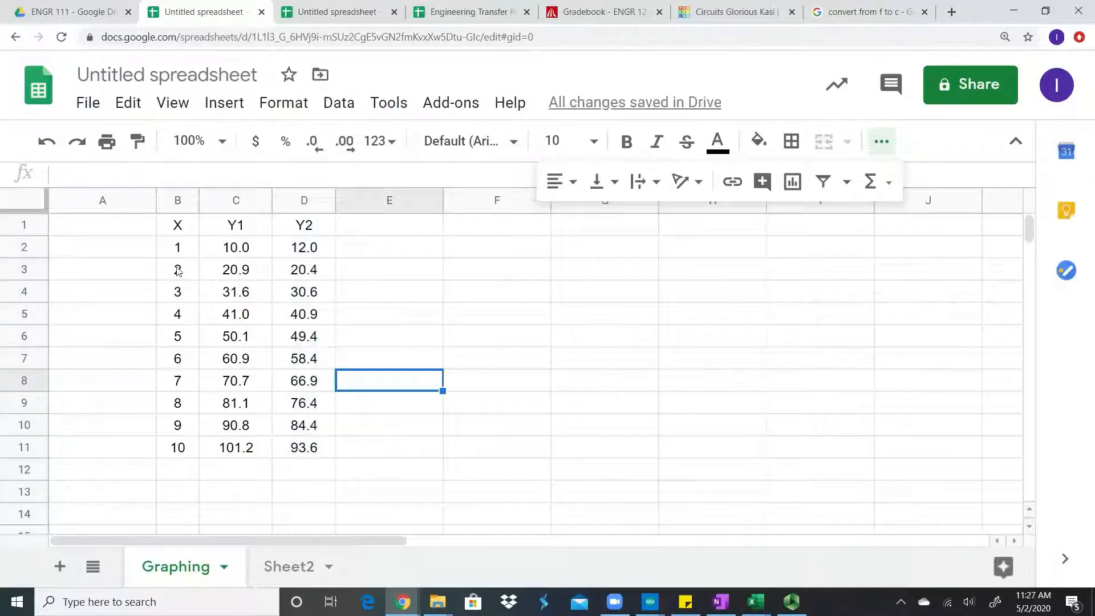
Make the X, Y1 and Y2 headers in B1:D1 bold
{"action": "left_click", "coordinate": [176, 230]}
{"action": "left_click_drag", "start_coordinate": [215, 228], "coordinate": [303, 225]}
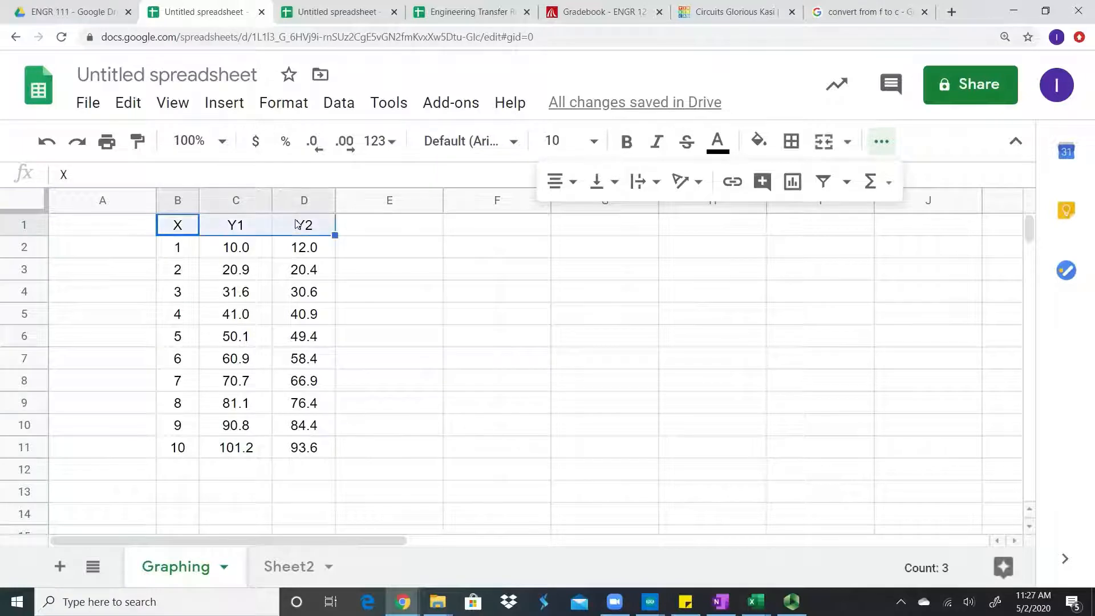
{"action": "left_click", "coordinate": [627, 142]}
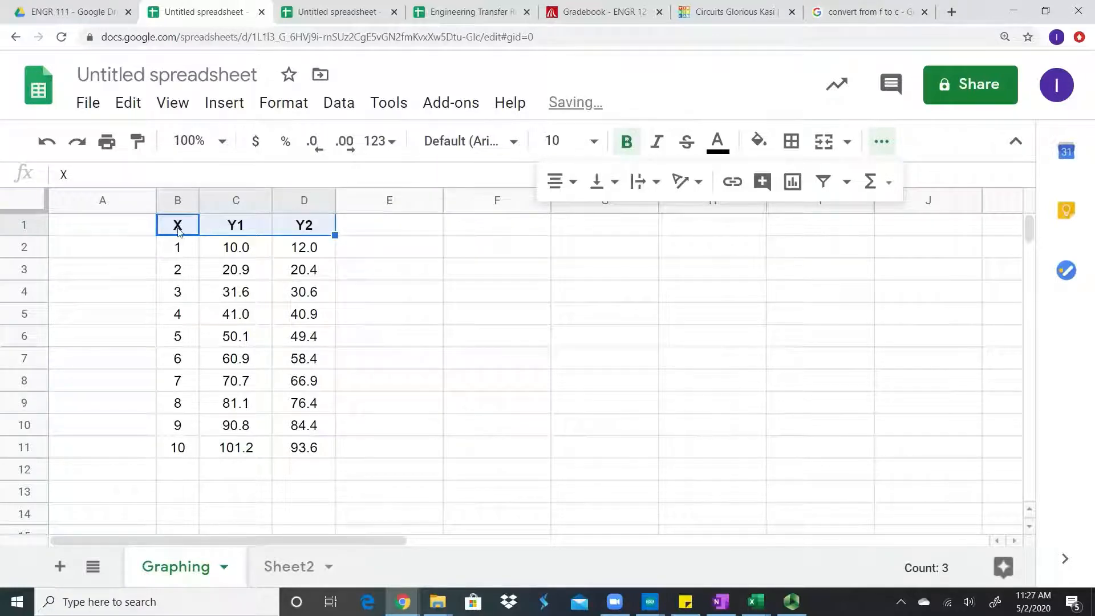
Apply borders to all cells of the data table in B1:D11
{"action": "left_click_drag", "start_coordinate": [177, 229], "coordinate": [286, 449]}
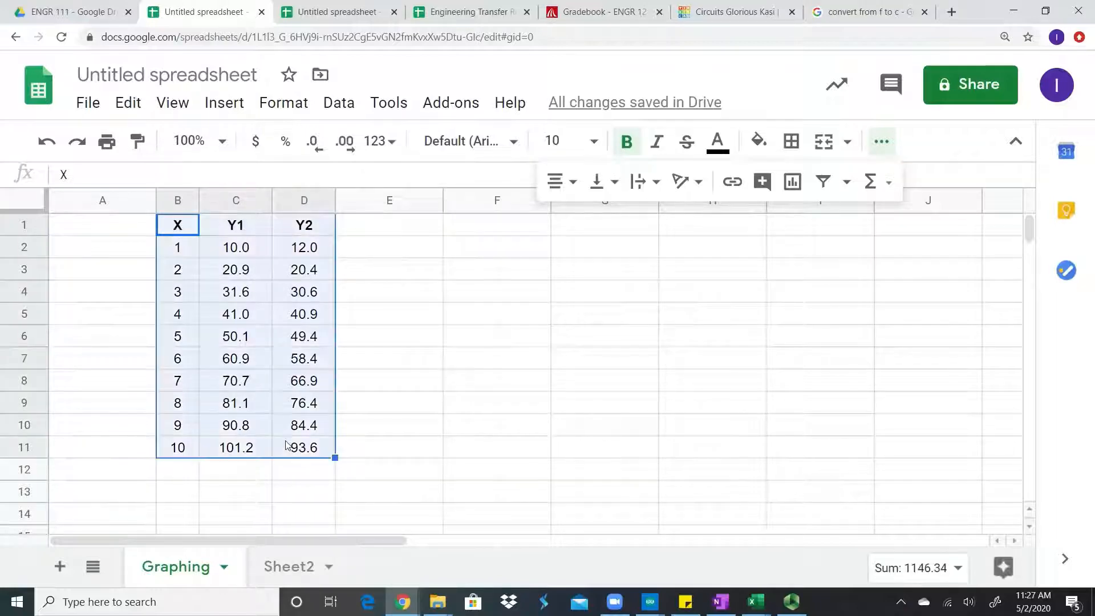
{"action": "left_click", "coordinate": [790, 143]}
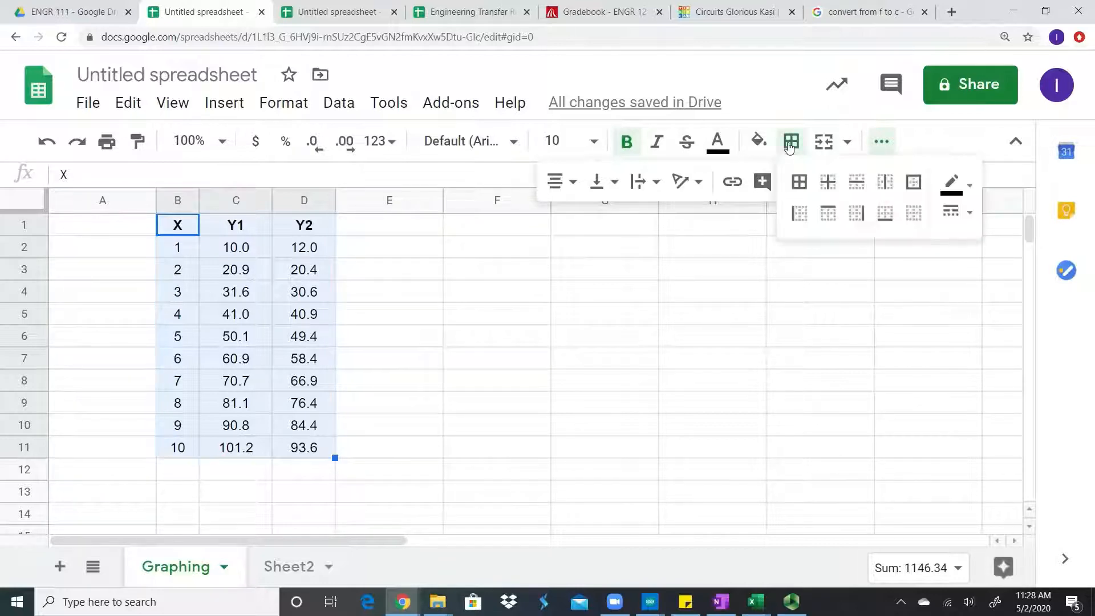
{"action": "left_click", "coordinate": [804, 183]}
{"action": "left_click", "coordinate": [519, 297]}
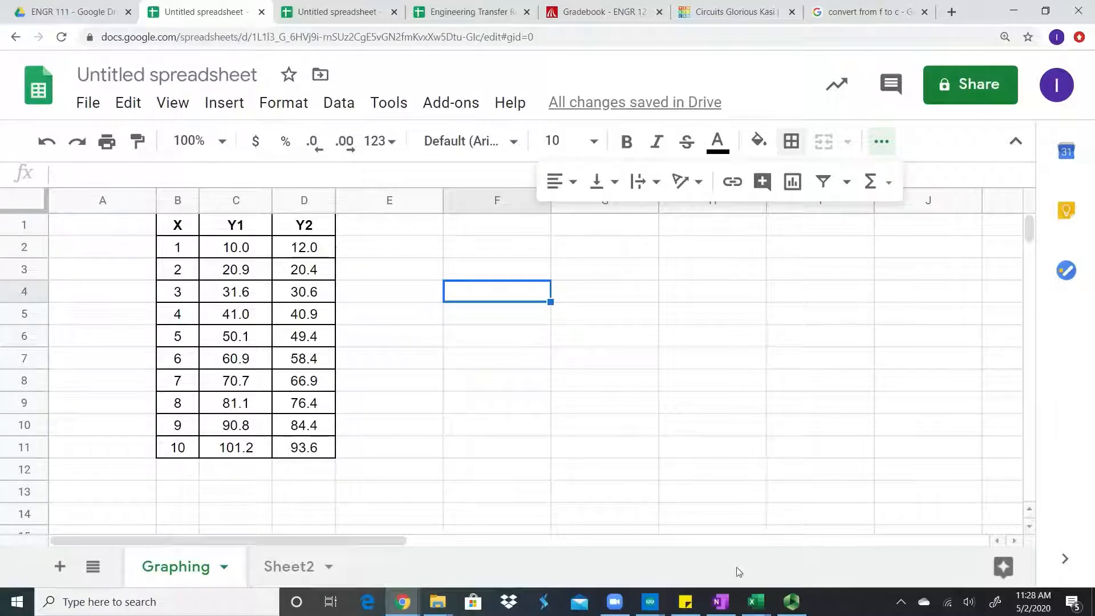
Switch to the Book3 workbook in Excel, set its zoom to 200% and maximize its window
{"action": "mouse_move", "coordinate": [758, 602]}
{"action": "left_click", "coordinate": [905, 540]}
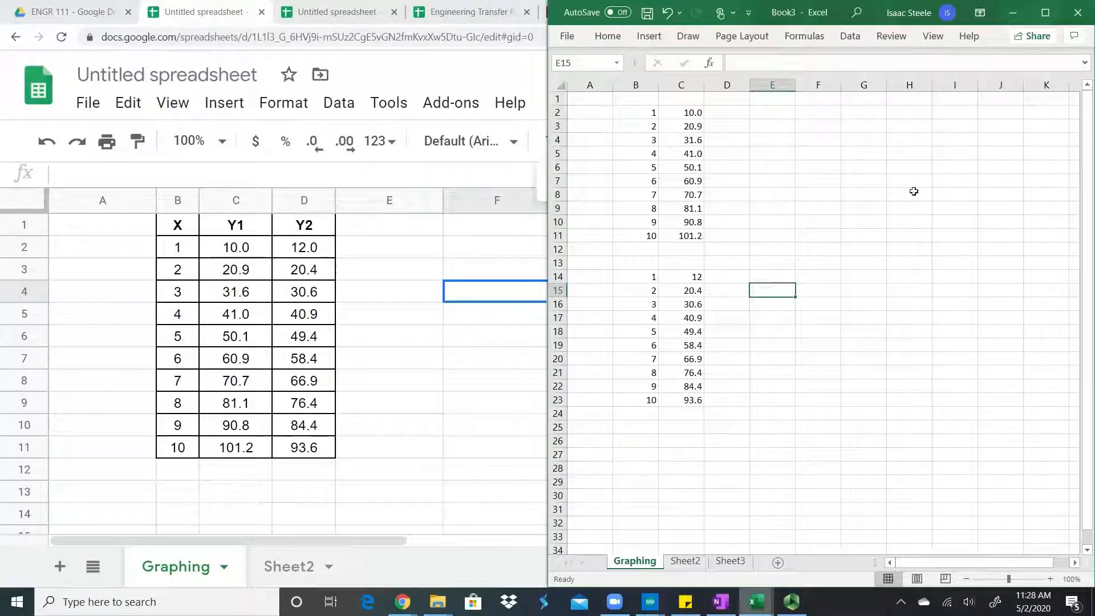
{"action": "scroll", "coordinate": [912, 191], "scroll_direction": "down", "scroll_amount": 2}
{"action": "scroll", "coordinate": [912, 194], "scroll_direction": "up", "scroll_amount": 2}
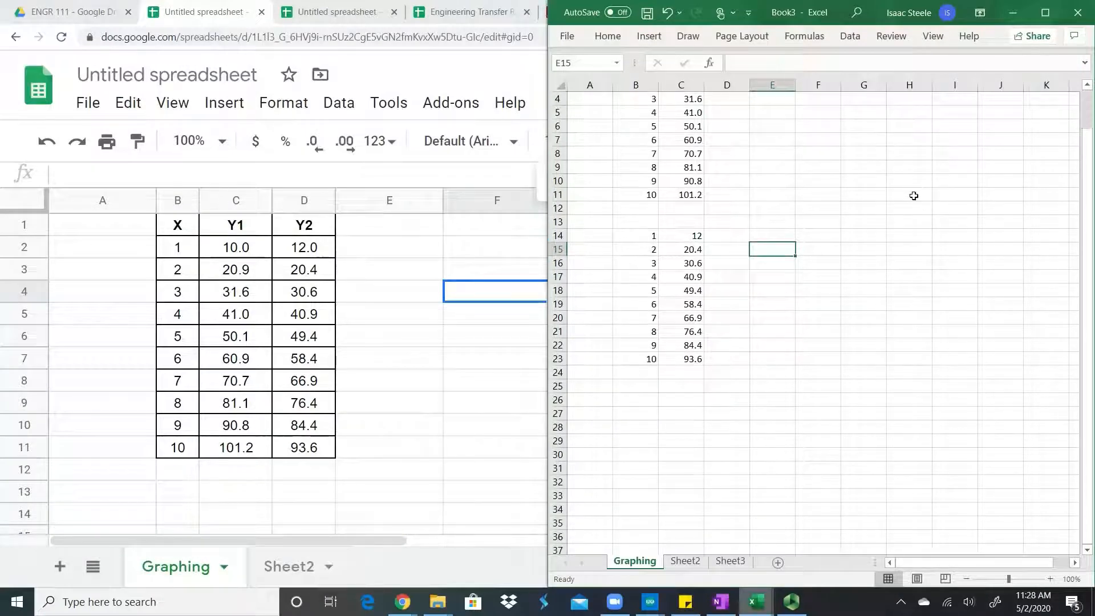
{"action": "left_click", "coordinate": [932, 35]}
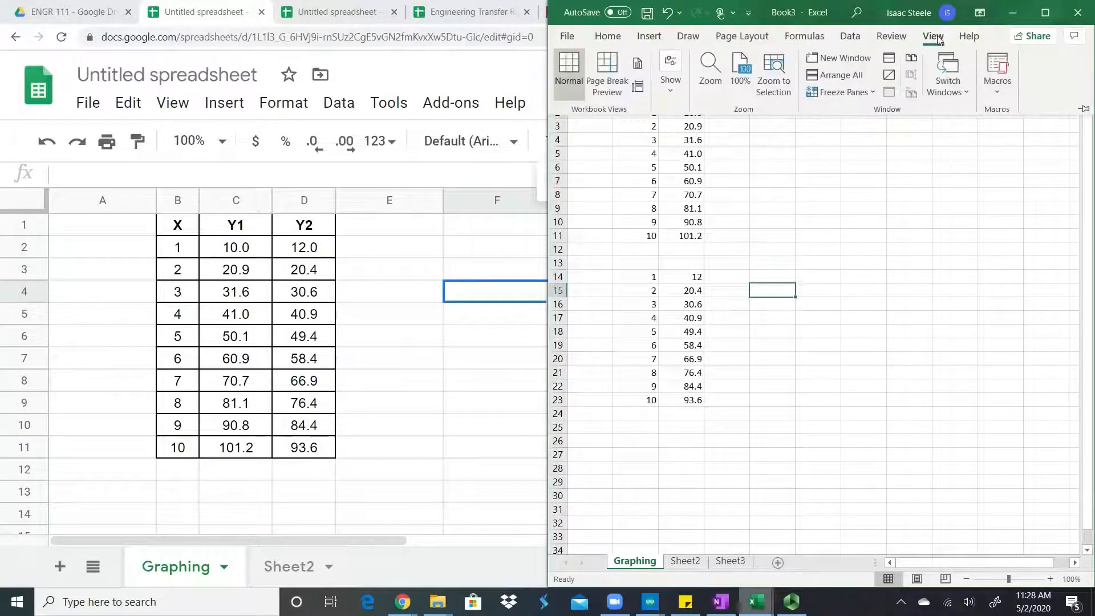
{"action": "left_click", "coordinate": [710, 74]}
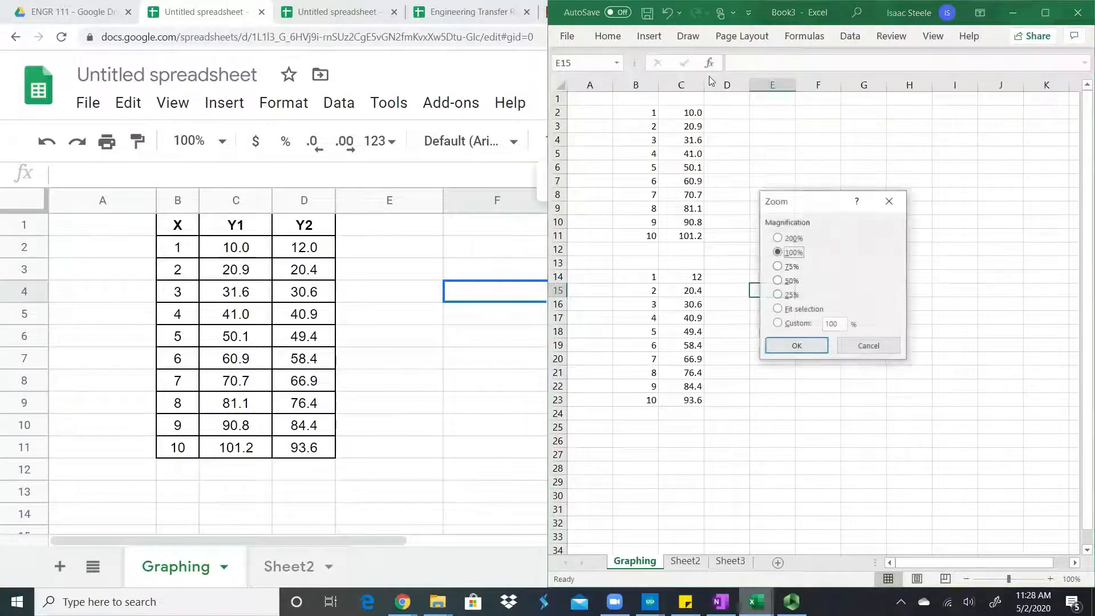
{"action": "left_click", "coordinate": [777, 237]}
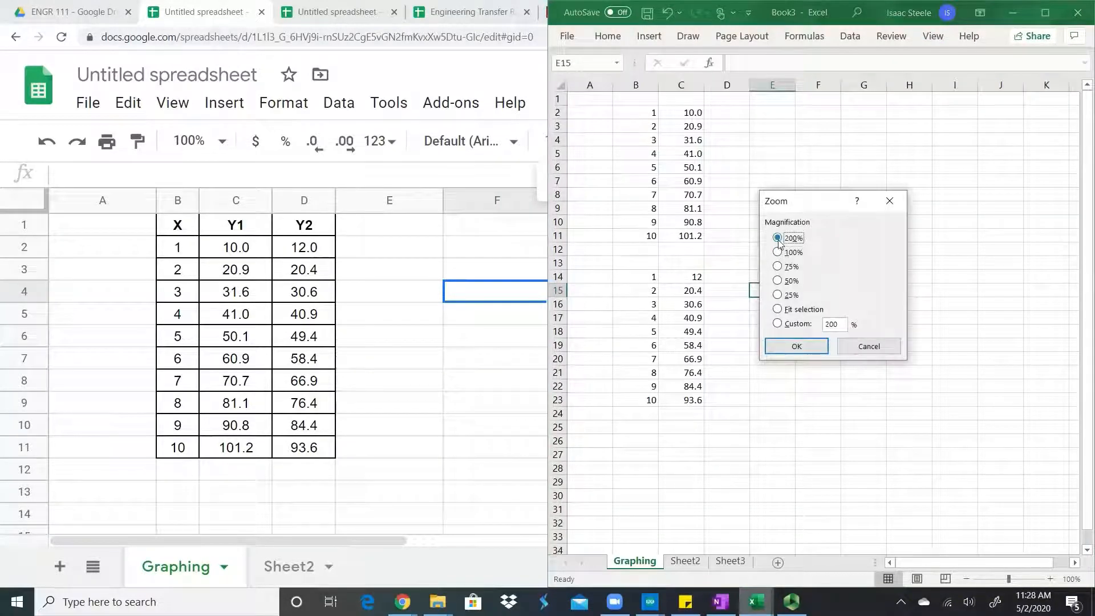
{"action": "left_click", "coordinate": [797, 346]}
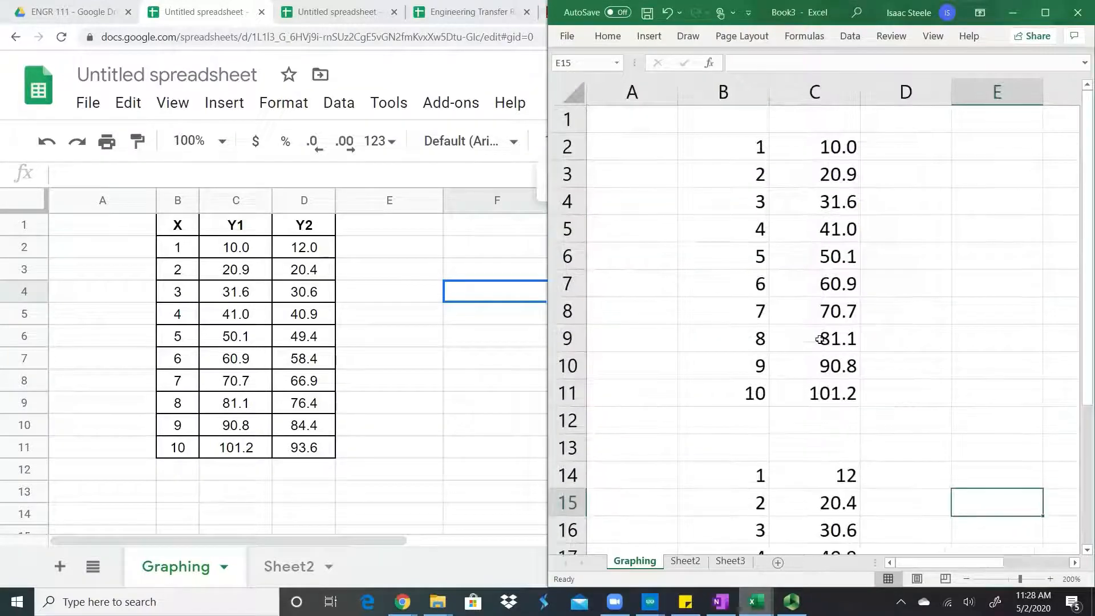
{"action": "left_click", "coordinate": [1045, 12]}
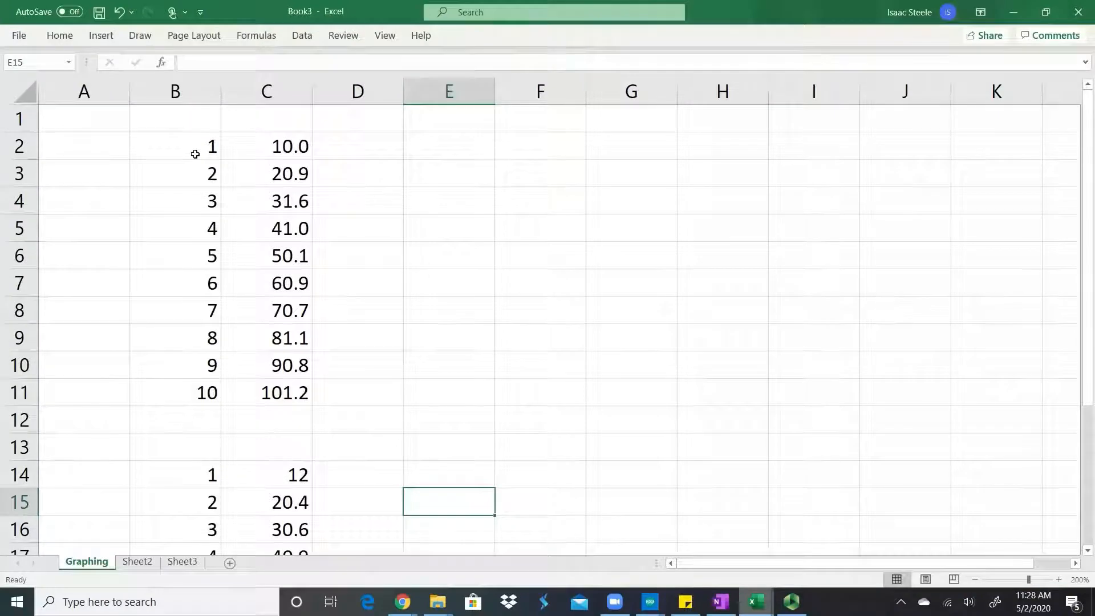
Move the second data set from B14:C23 to D2:E11 beside the first, and shift both sets down to B5:E14
{"action": "left_click_drag", "start_coordinate": [195, 154], "coordinate": [245, 394]}
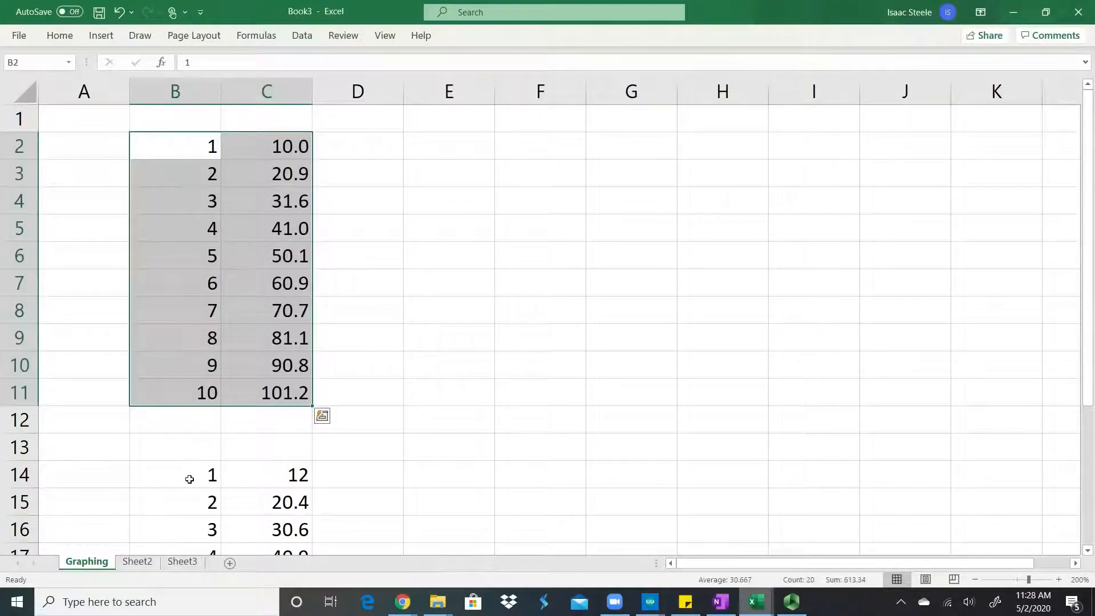
{"action": "left_click_drag", "start_coordinate": [189, 475], "coordinate": [289, 508]}
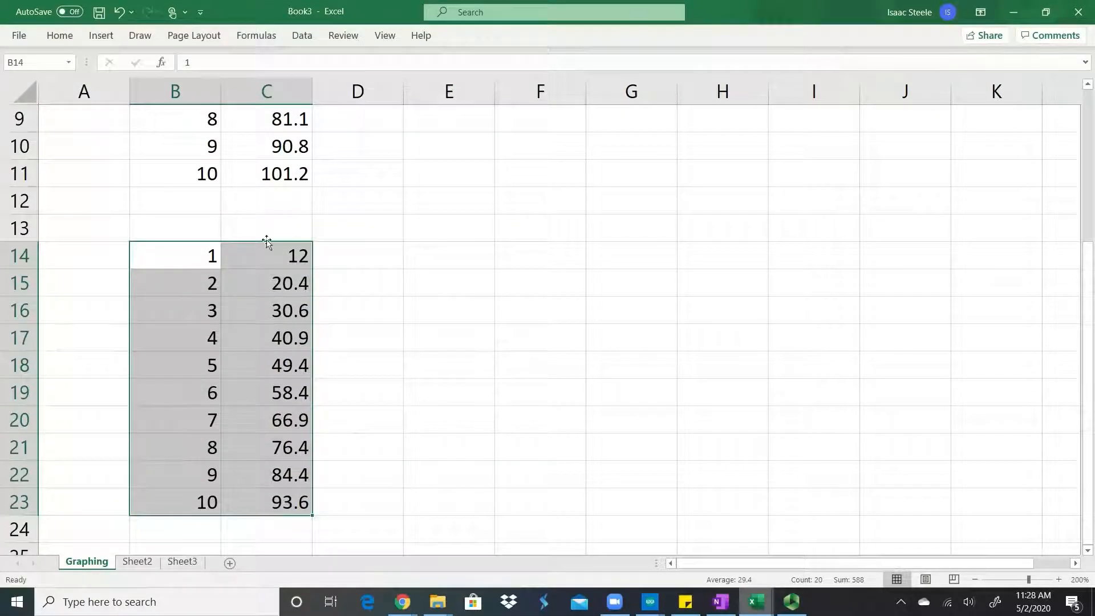
{"action": "left_click_drag", "start_coordinate": [267, 243], "coordinate": [431, 150]}
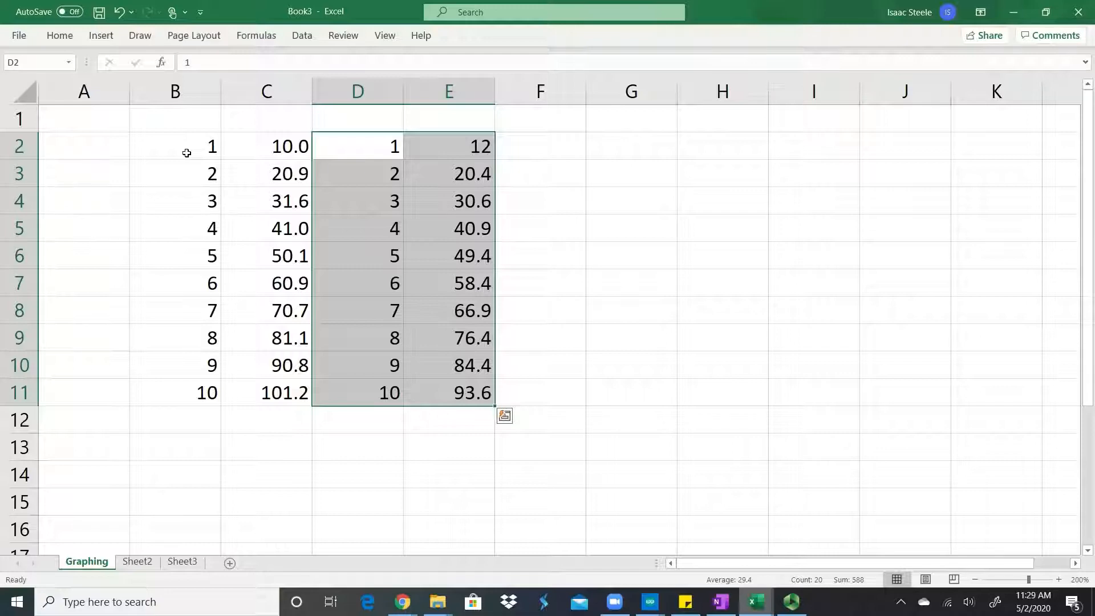
{"action": "left_click_drag", "start_coordinate": [186, 153], "coordinate": [457, 483]}
{"action": "double_click", "coordinate": [619, 359]}
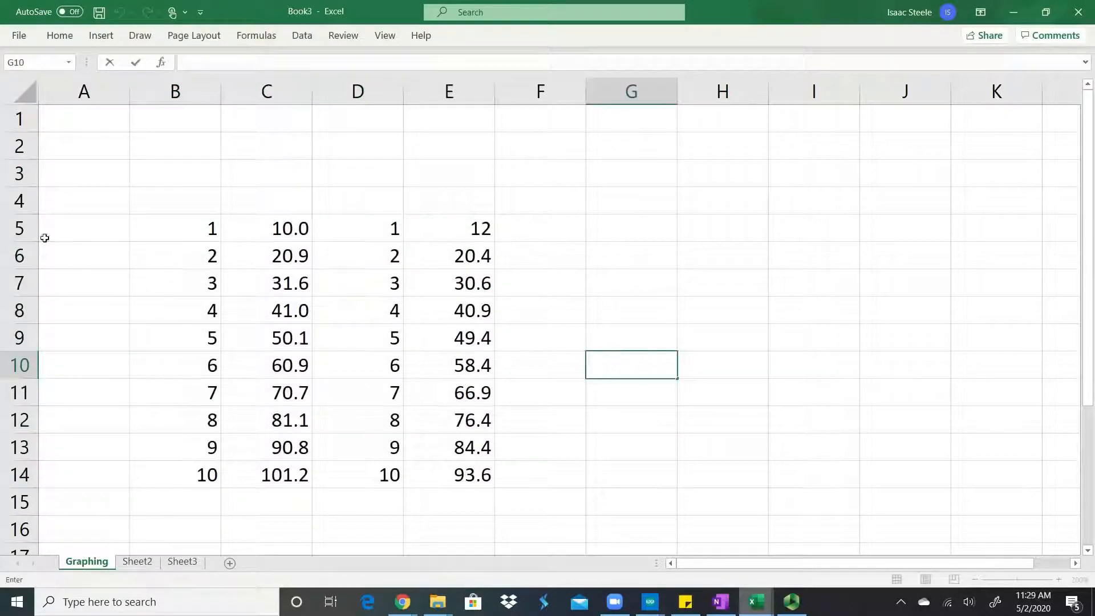
Label the data columns in B4:E4 with the headers X1, Y1, X2 and Y2
{"action": "left_click", "coordinate": [168, 198]}
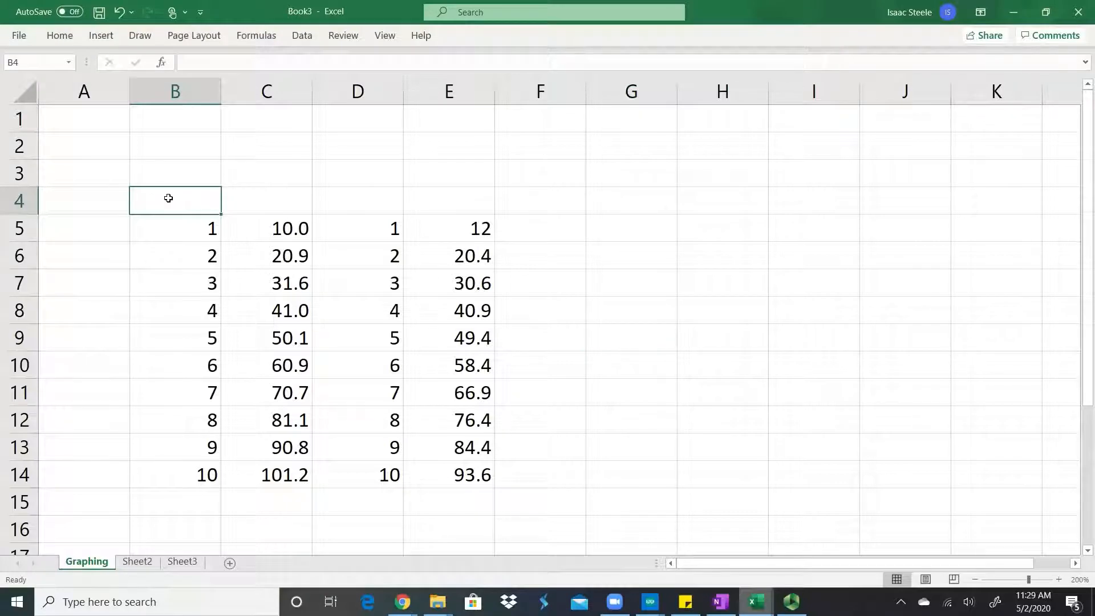
{"action": "type", "text": "X1"}
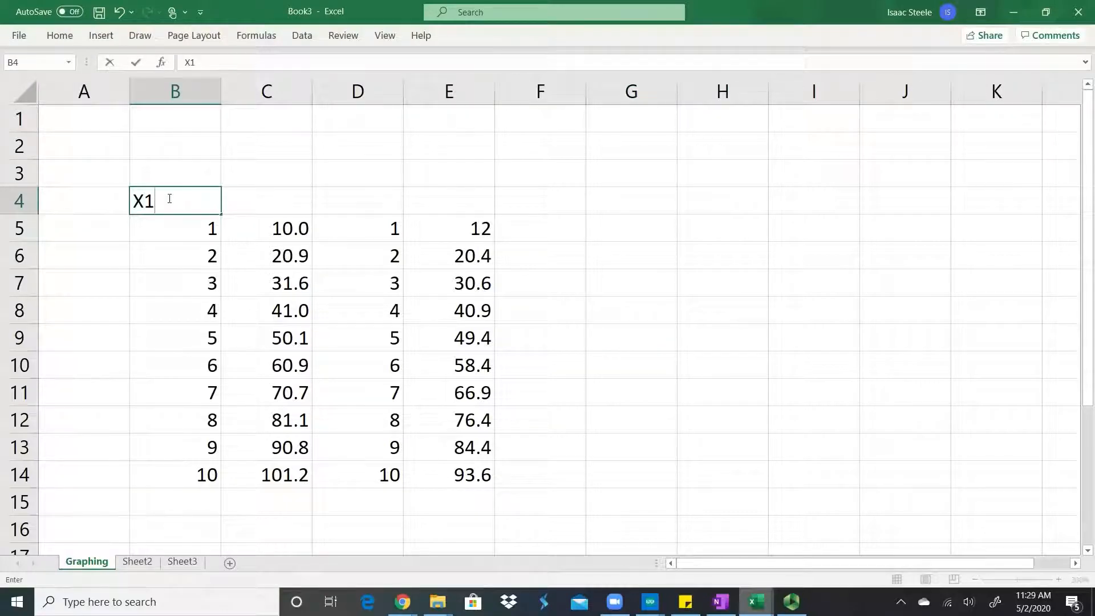
{"action": "key", "text": "Tab"}
{"action": "type", "text": "Y1"}
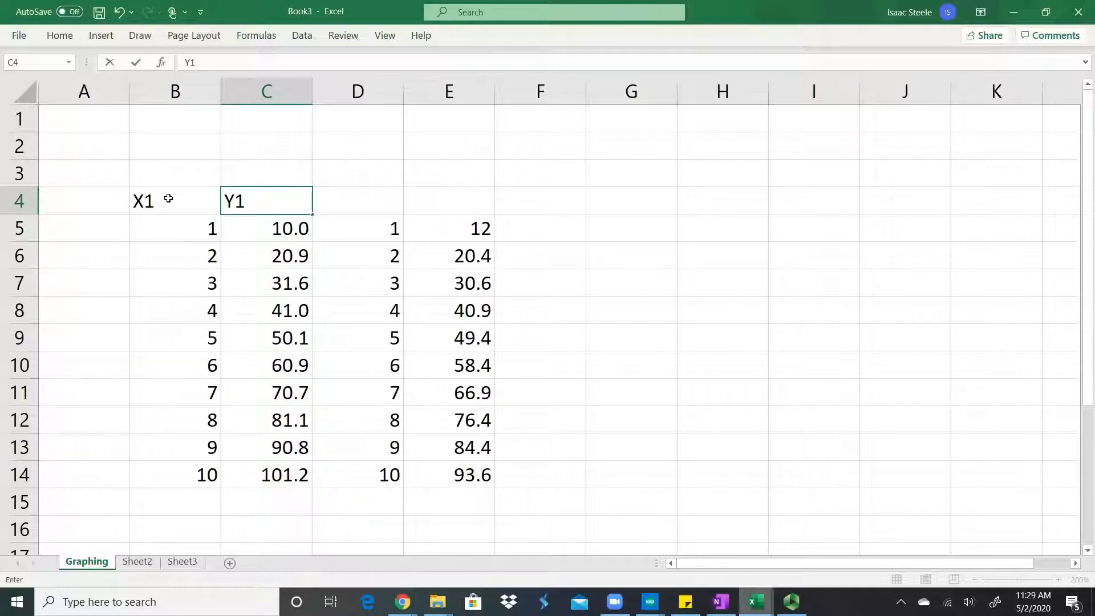
{"action": "key", "text": "Tab"}
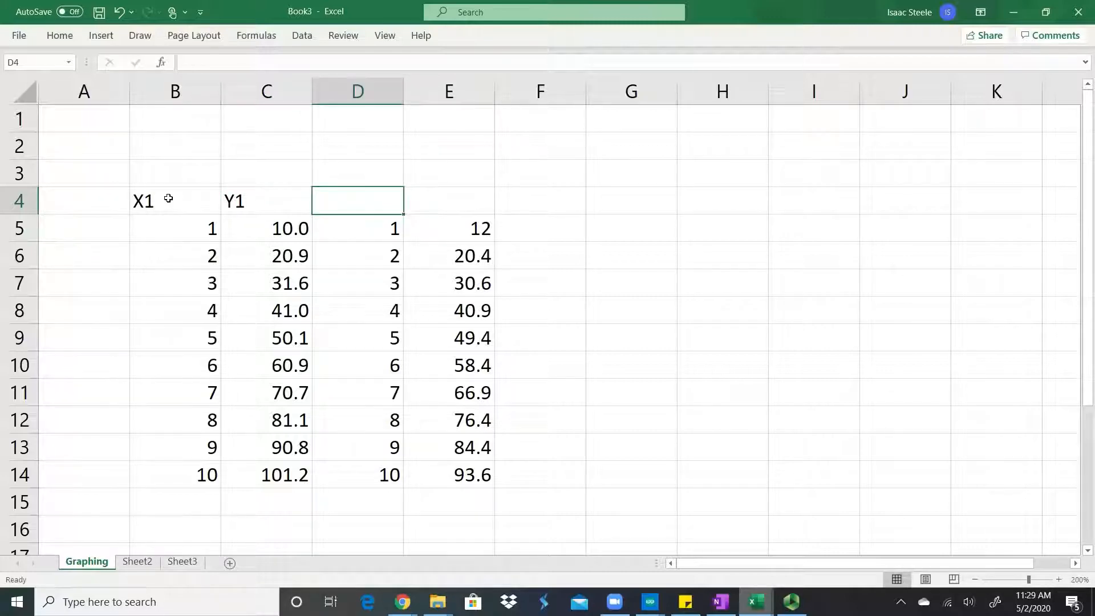
{"action": "type", "text": "X2"}
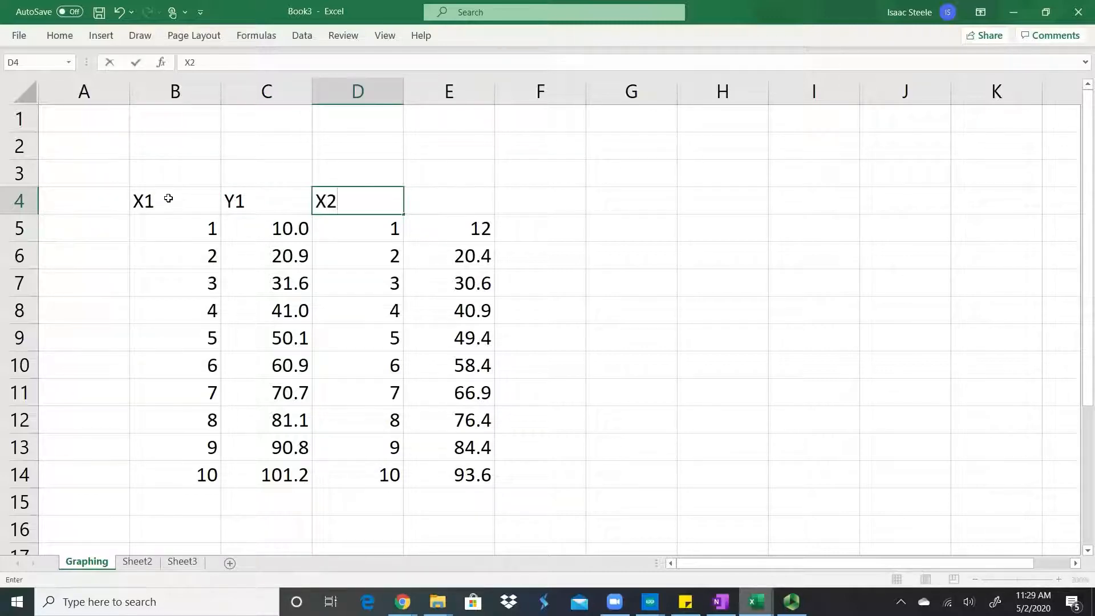
{"action": "key", "text": "Tab"}
{"action": "type", "text": "Y2"}
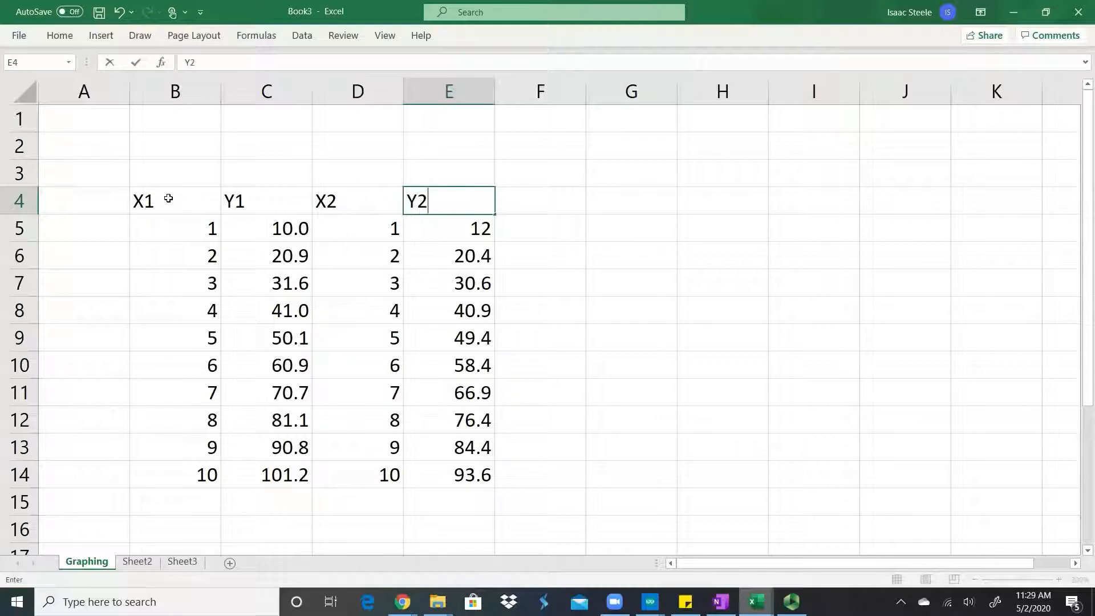
Title the two data sets above their column headers, entering Data A in B3 and Data B in D3
{"action": "left_click", "coordinate": [255, 174]}
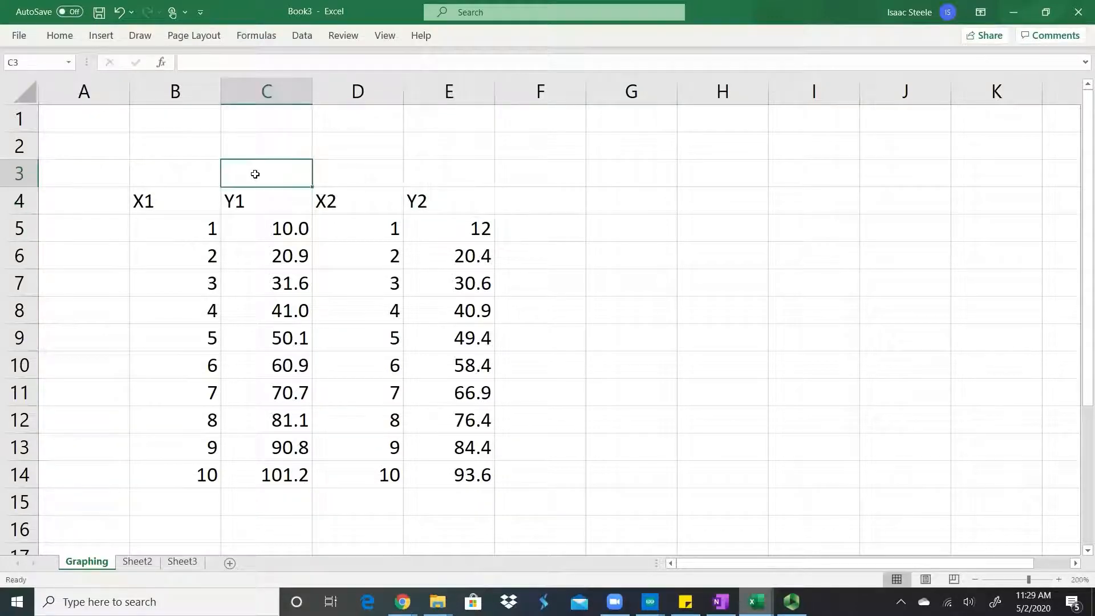
{"action": "left_click", "coordinate": [208, 172]}
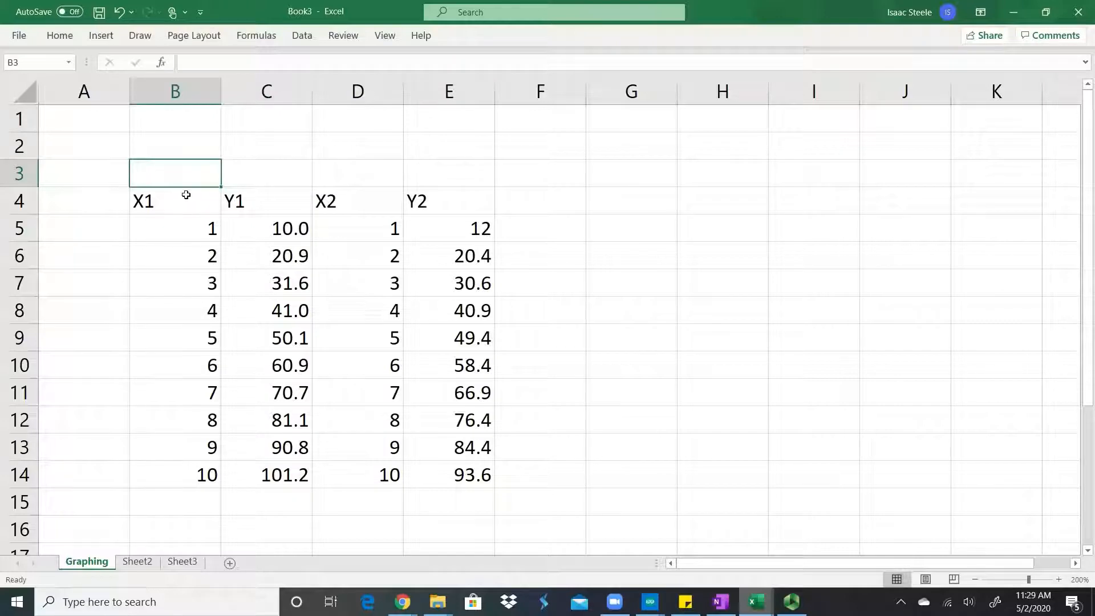
{"action": "left_click_drag", "start_coordinate": [187, 197], "coordinate": [270, 464]}
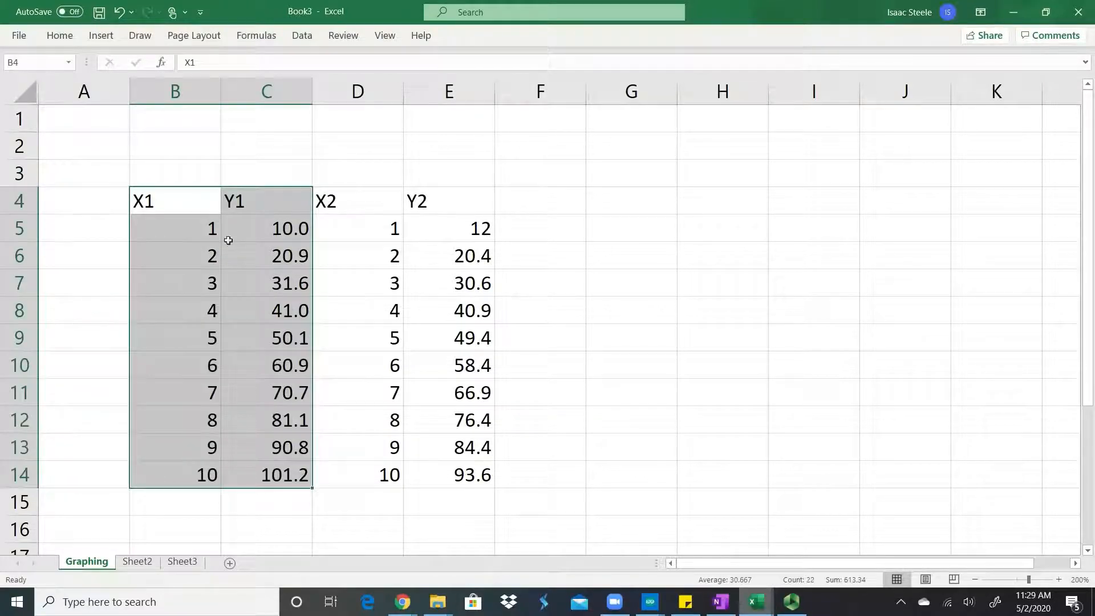
{"action": "left_click", "coordinate": [199, 179]}
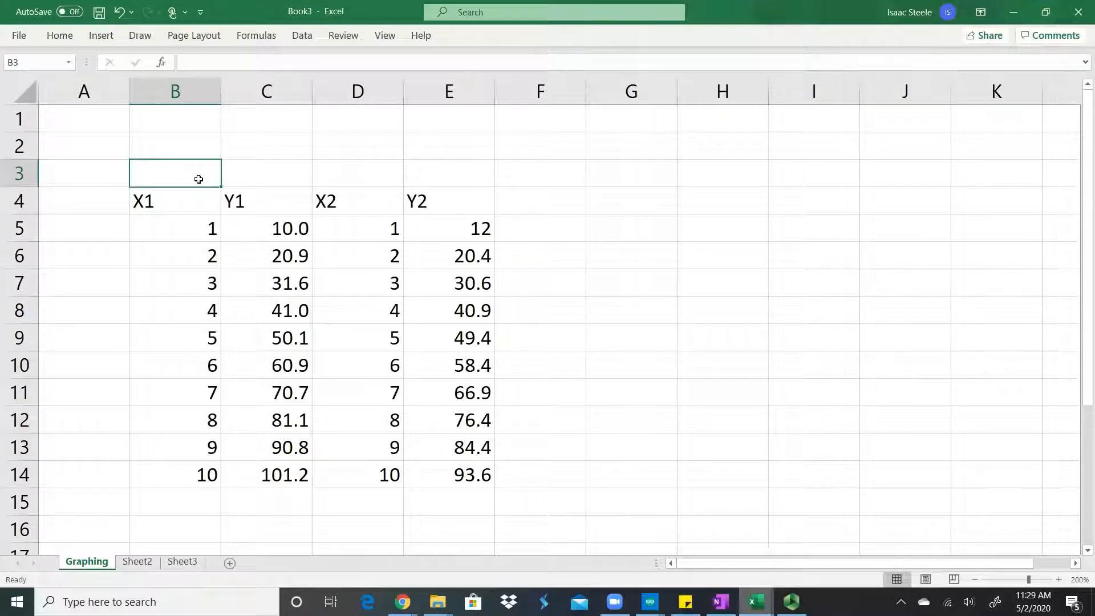
{"action": "type", "text": "Data A"}
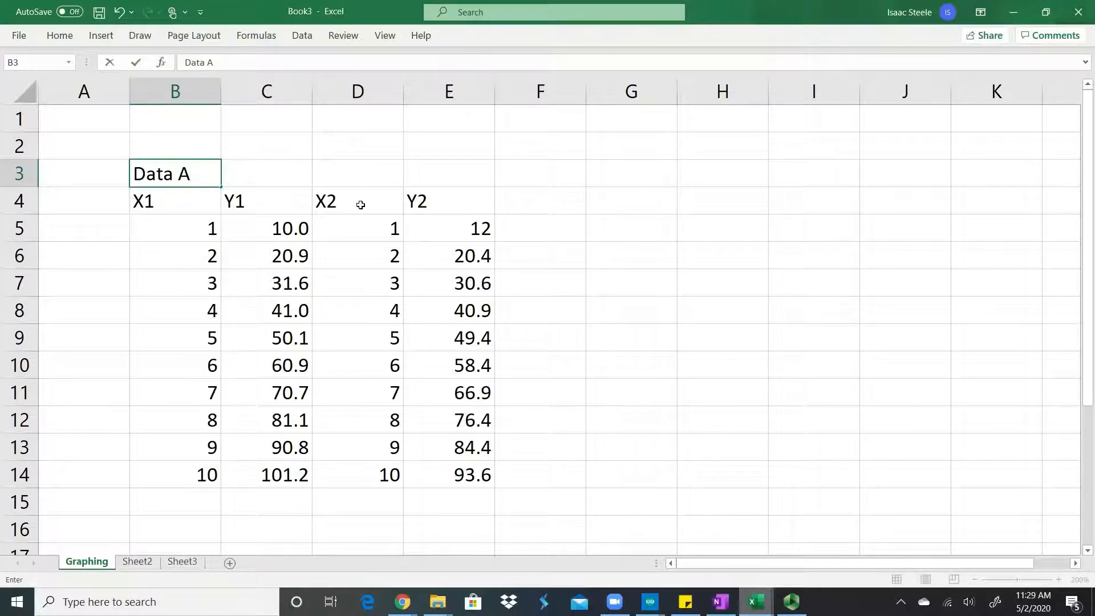
{"action": "left_click_drag", "start_coordinate": [352, 201], "coordinate": [454, 474]}
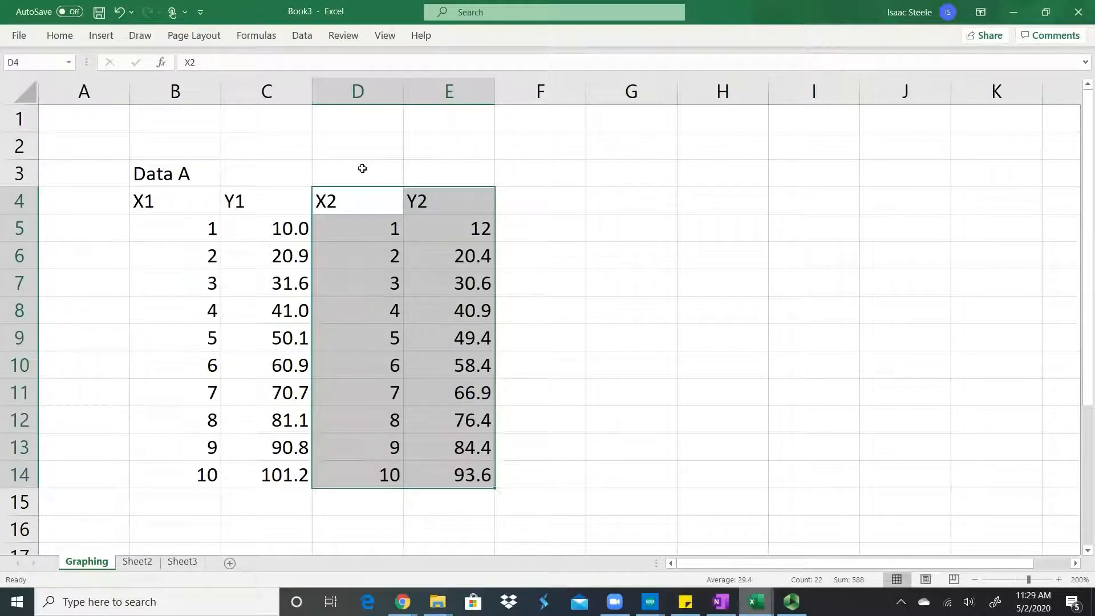
{"action": "left_click", "coordinate": [363, 169]}
{"action": "type", "text": "Data"}
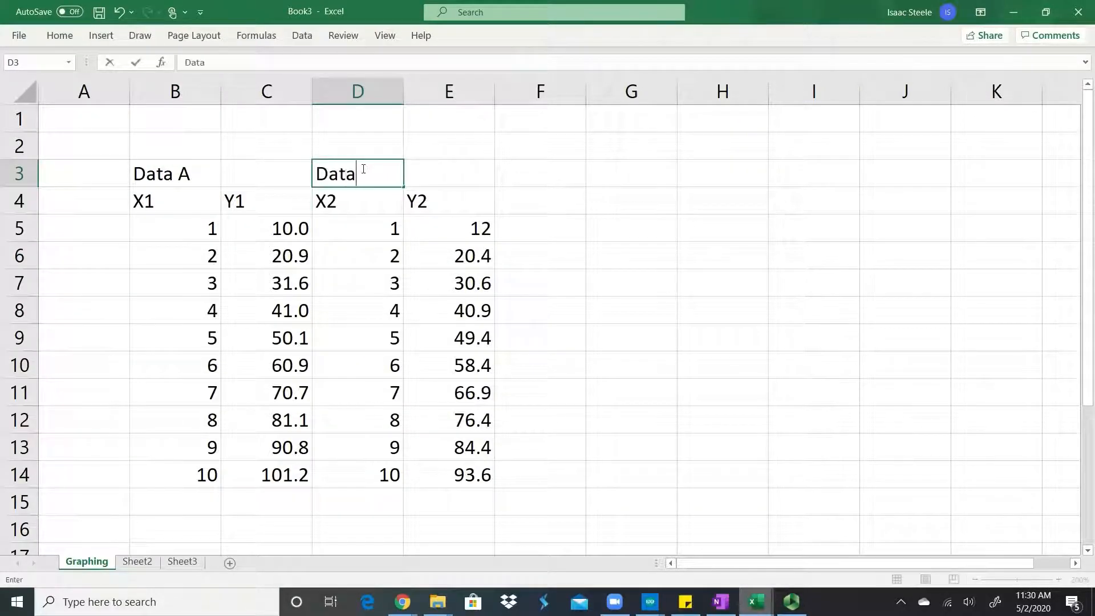
{"action": "type", "text": " B"}
{"action": "left_click", "coordinate": [452, 175]}
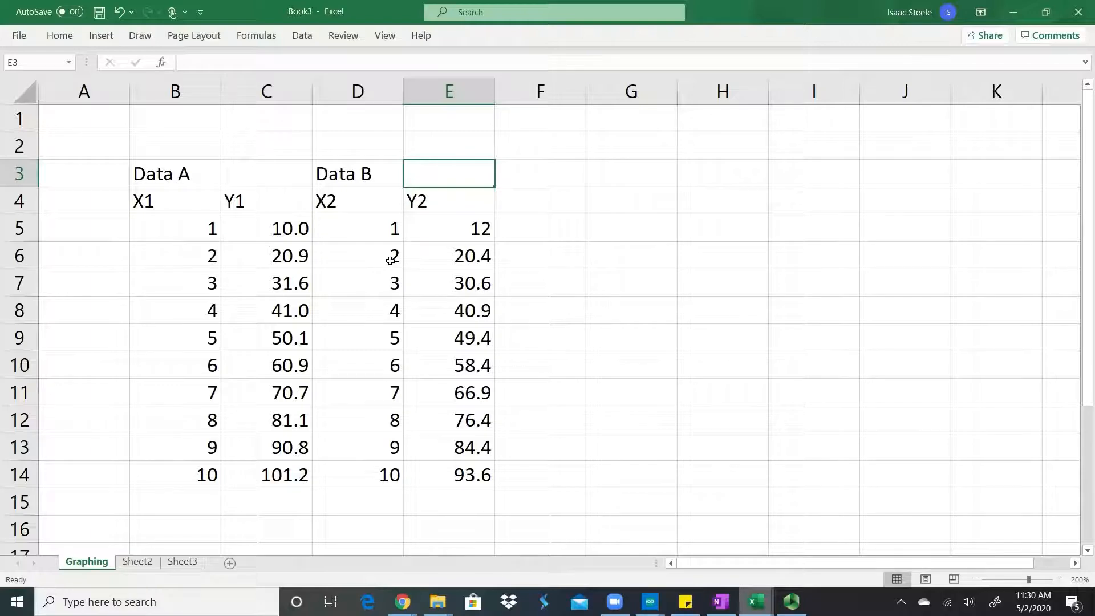
{"action": "left_click", "coordinate": [63, 36]}
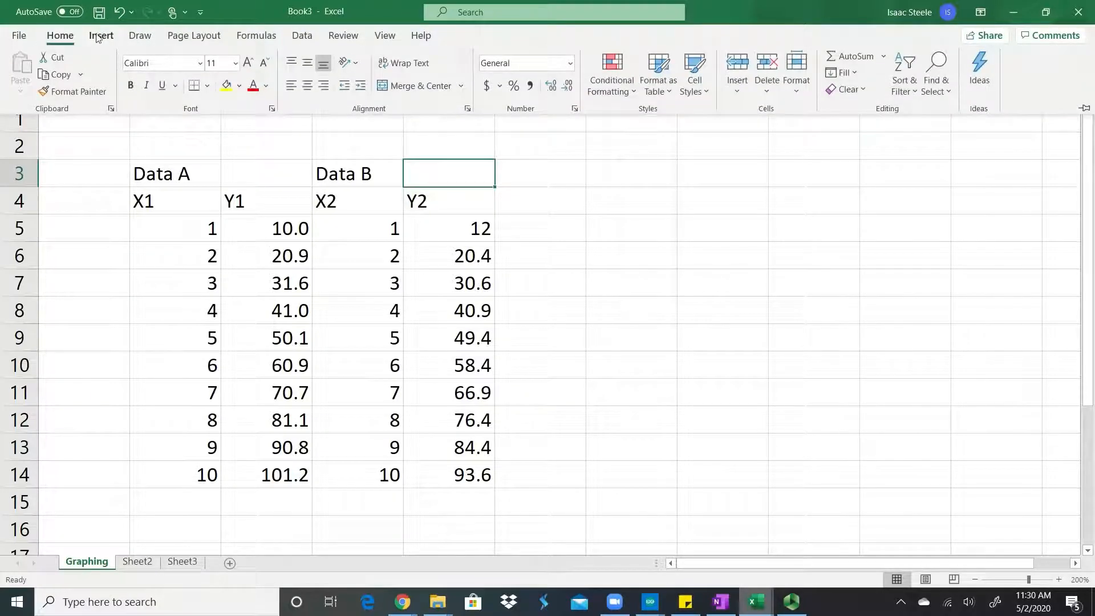
{"action": "left_click", "coordinate": [103, 37]}
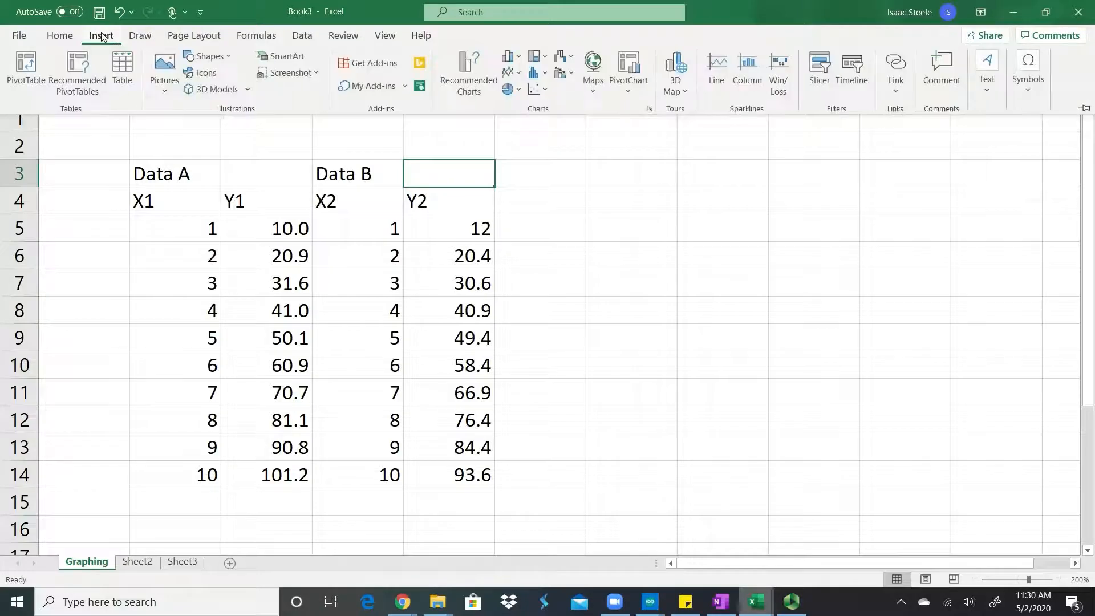
{"action": "left_click", "coordinate": [135, 38]}
{"action": "left_click", "coordinate": [63, 36]}
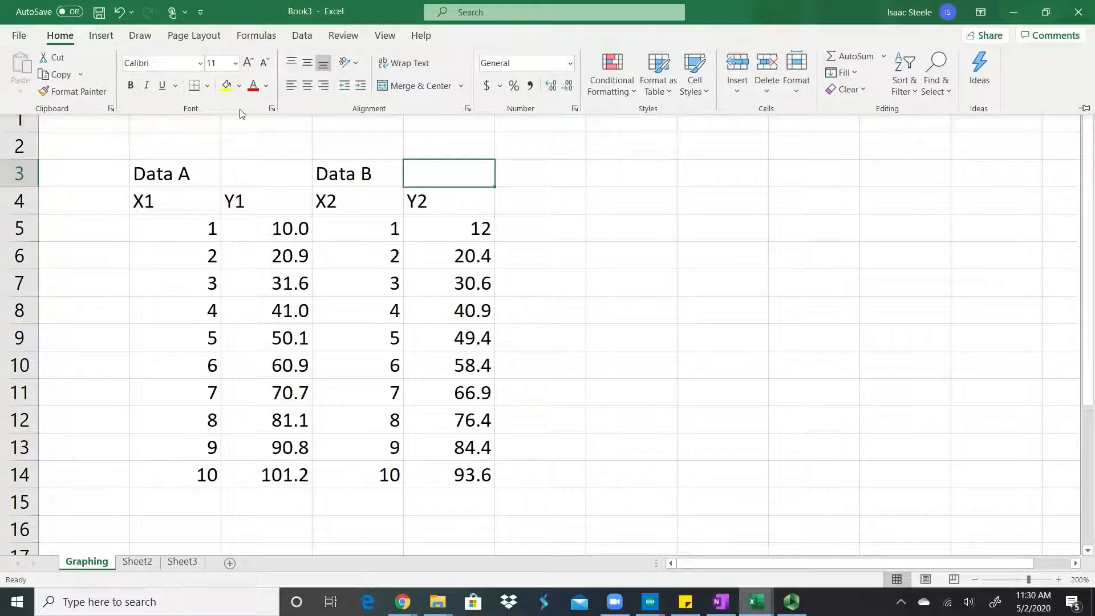
{"action": "left_click", "coordinate": [199, 175]}
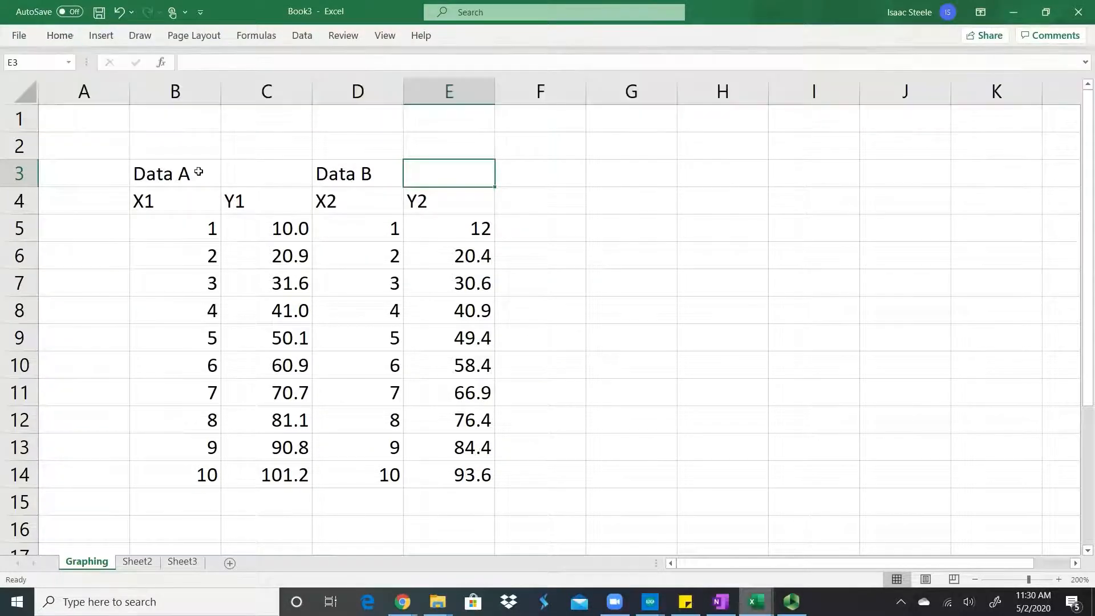
Merge and center the Data A title across B3:C3
{"action": "left_click", "coordinate": [173, 171]}
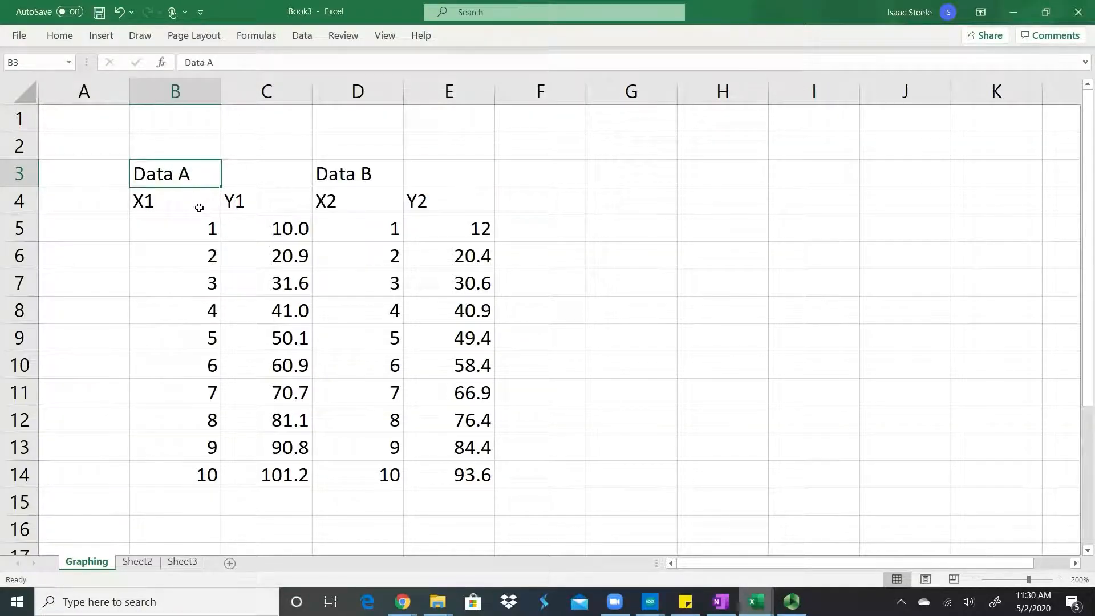
{"action": "left_click_drag", "start_coordinate": [198, 208], "coordinate": [246, 203]}
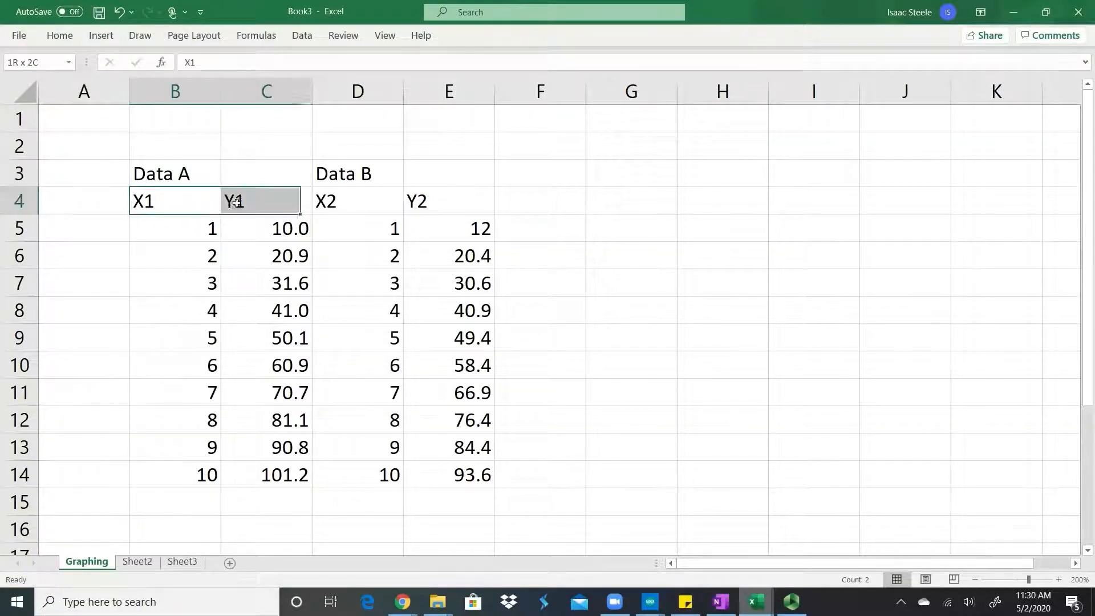
{"action": "left_click", "coordinate": [184, 173]}
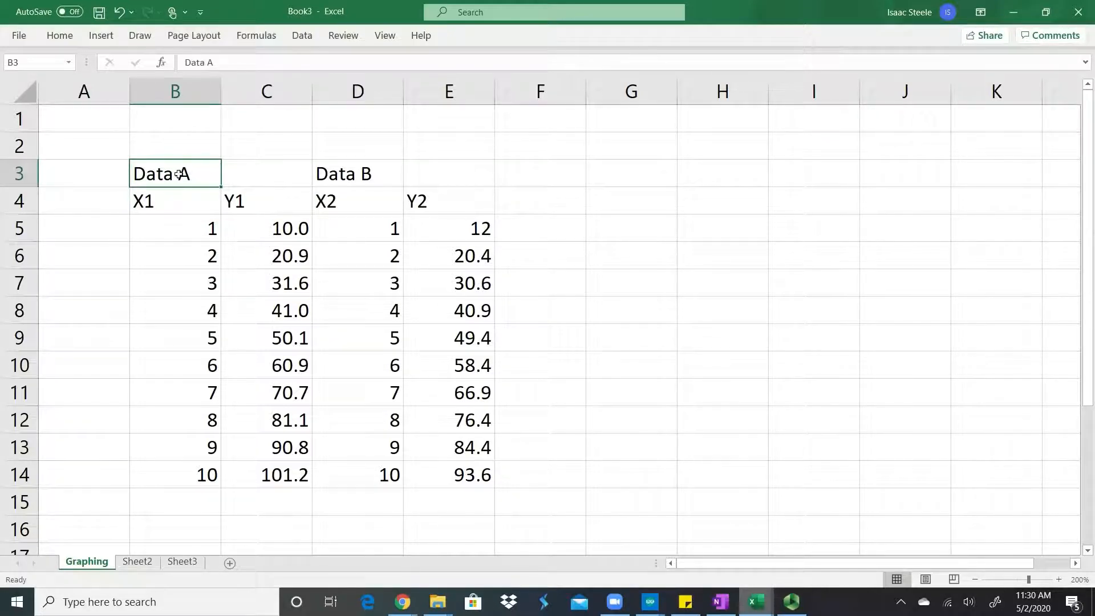
{"action": "left_click_drag", "start_coordinate": [179, 174], "coordinate": [232, 175]}
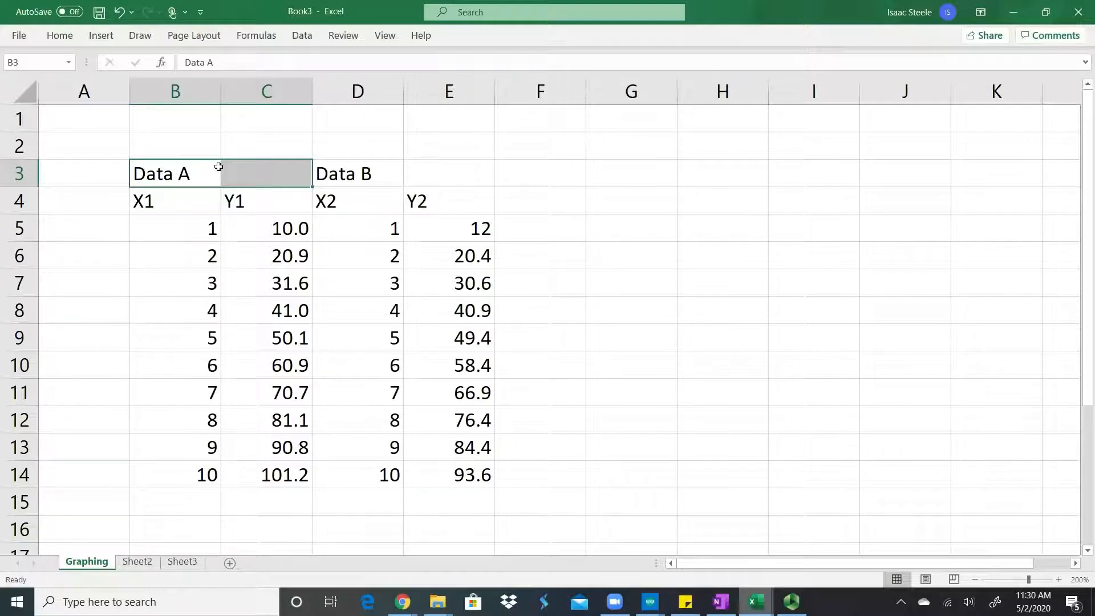
{"action": "left_click", "coordinate": [67, 39]}
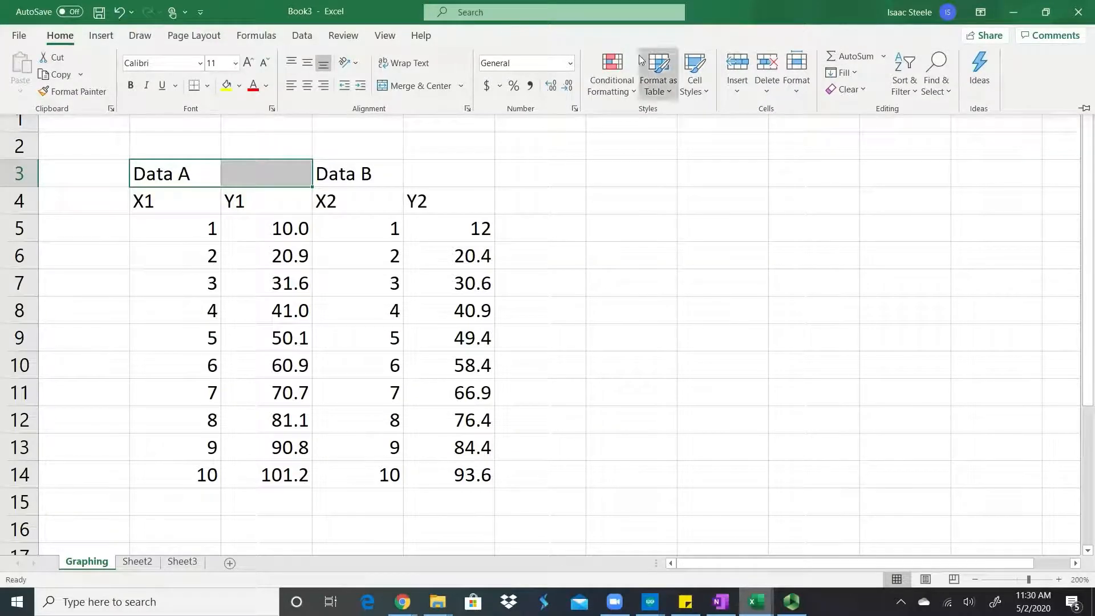
{"action": "left_click", "coordinate": [392, 84]}
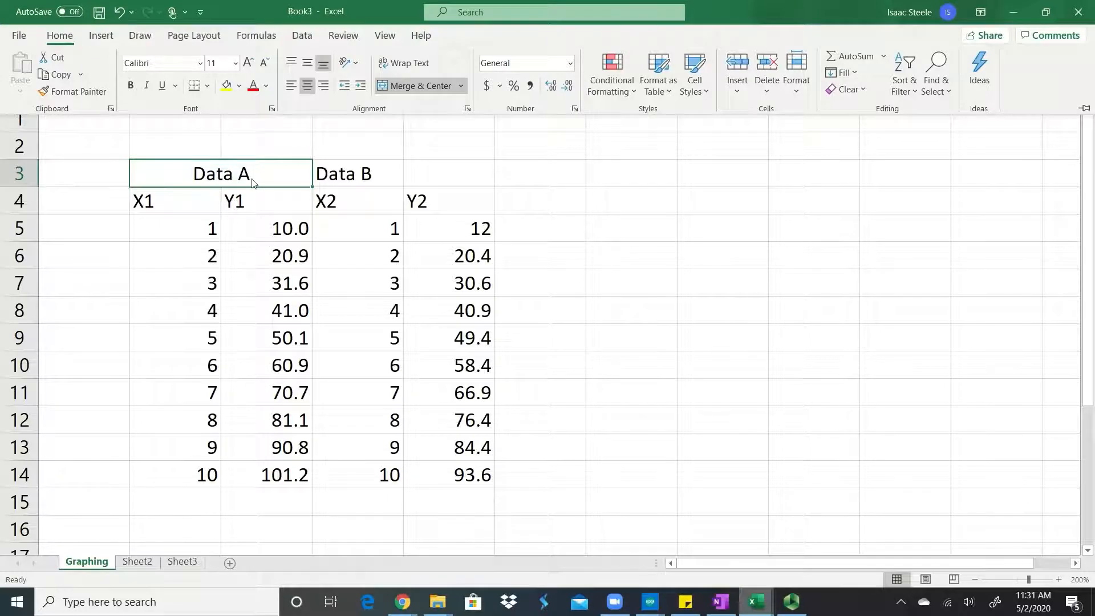
{"action": "key", "text": "ctrl+F1"}
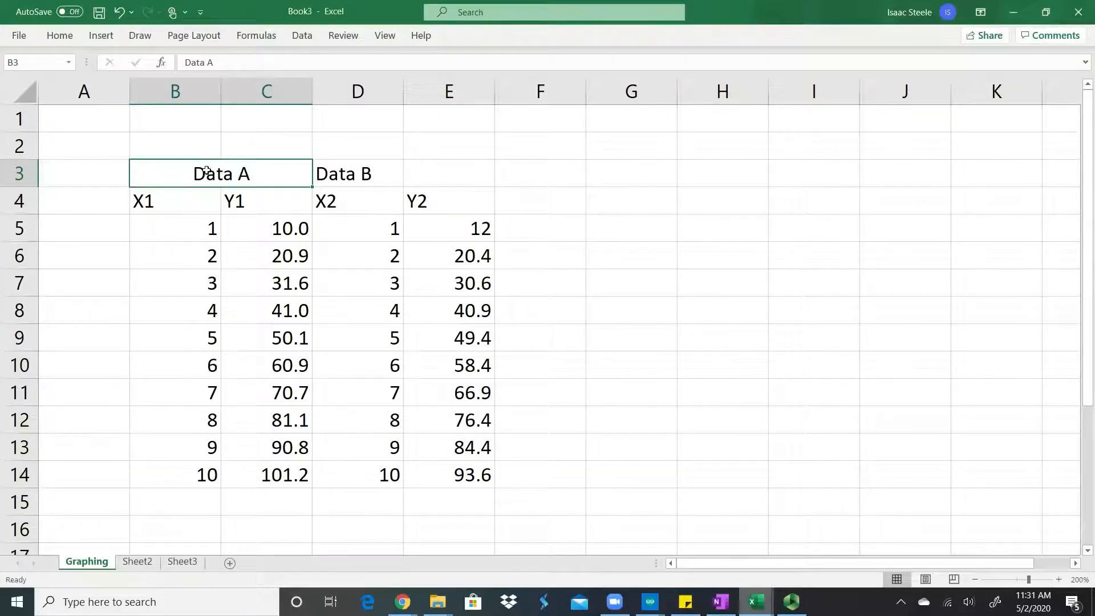
Merge and center the Data B title across D3:E3
{"action": "left_click_drag", "start_coordinate": [207, 170], "coordinate": [233, 467]}
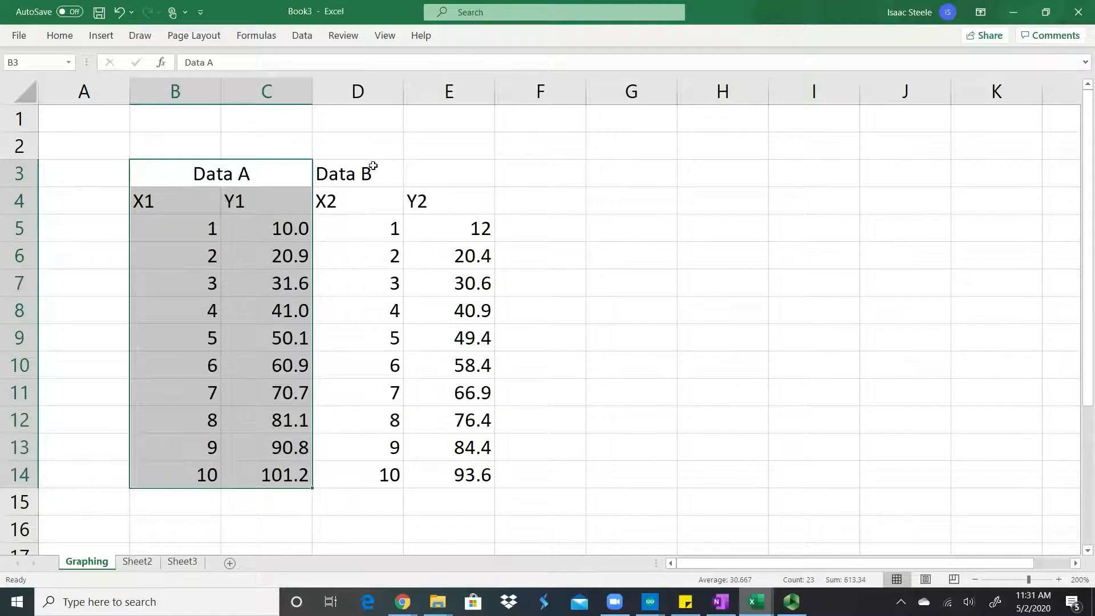
{"action": "left_click_drag", "start_coordinate": [367, 169], "coordinate": [423, 168]}
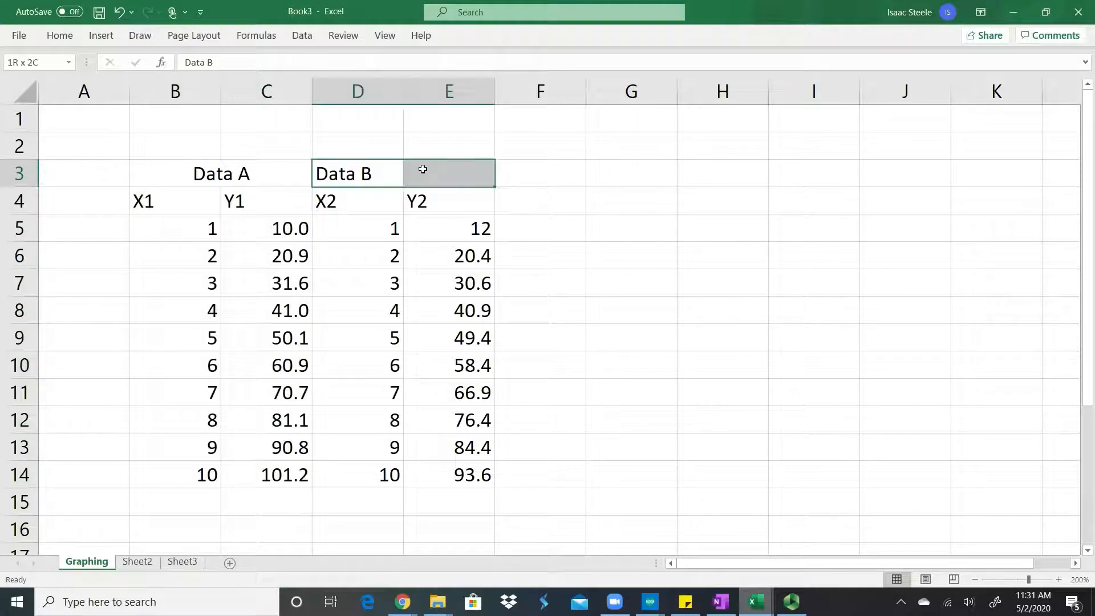
{"action": "left_click", "coordinate": [60, 36]}
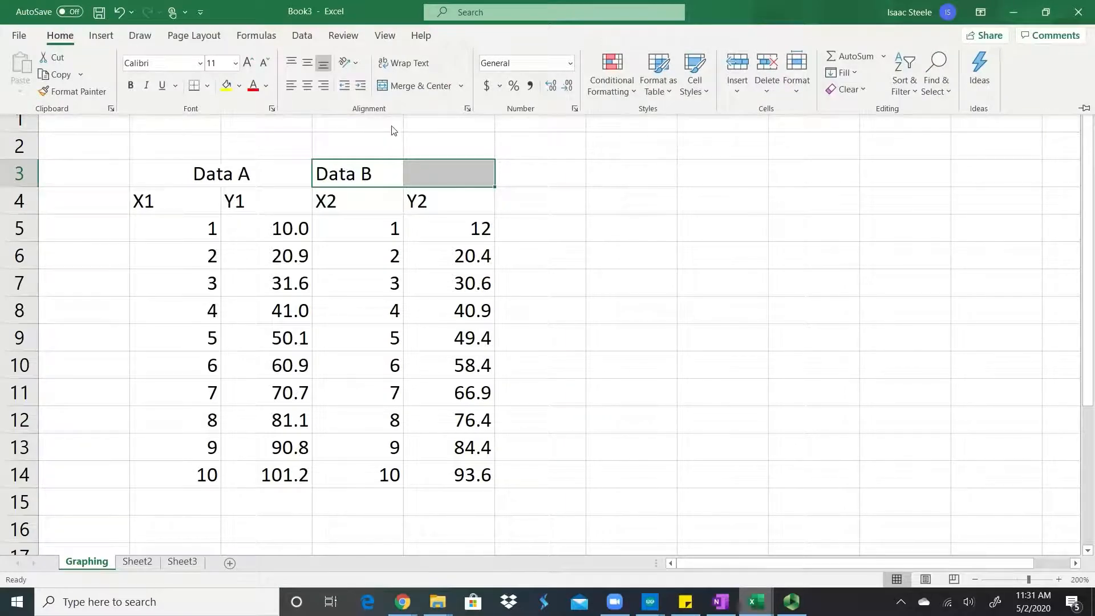
{"action": "left_click", "coordinate": [399, 87]}
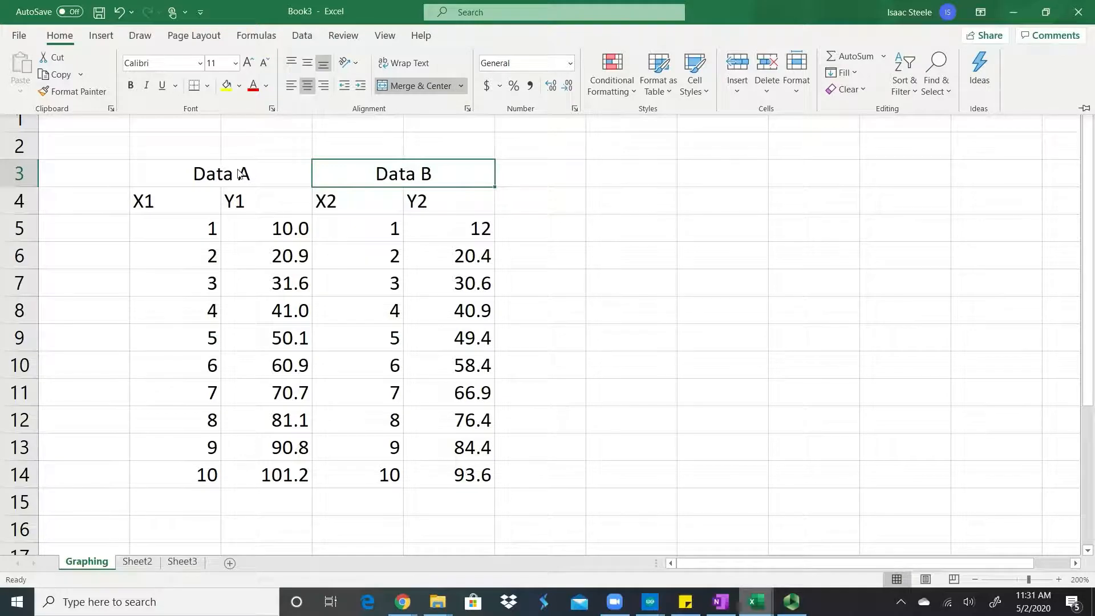
Format the Data A and Data B titles in row 3 with font size 18 and bold
{"action": "left_click_drag", "start_coordinate": [242, 171], "coordinate": [345, 164]}
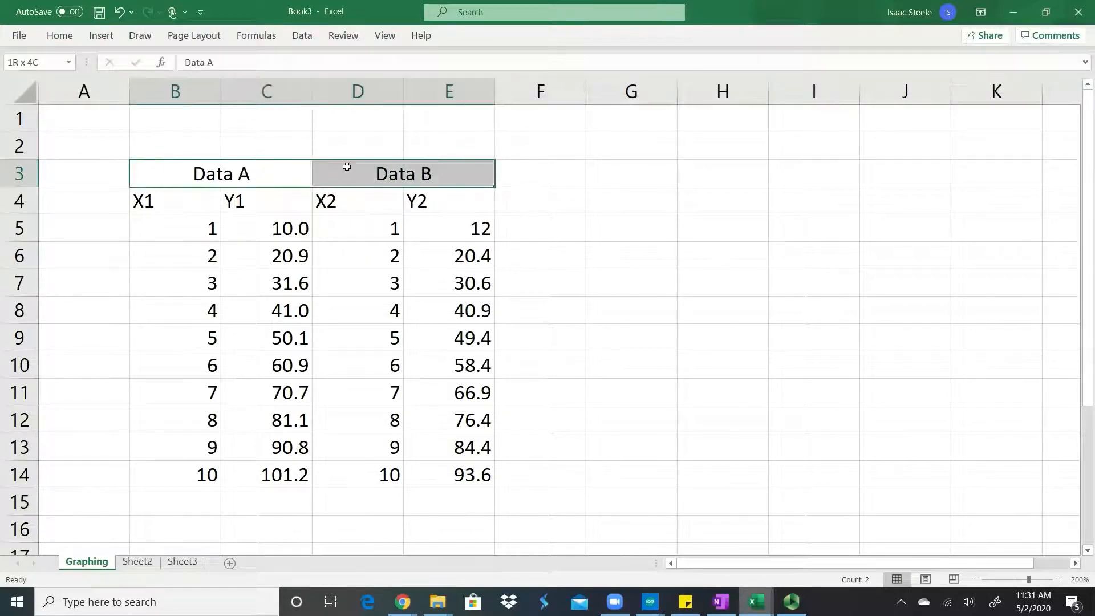
{"action": "left_click", "coordinate": [61, 35]}
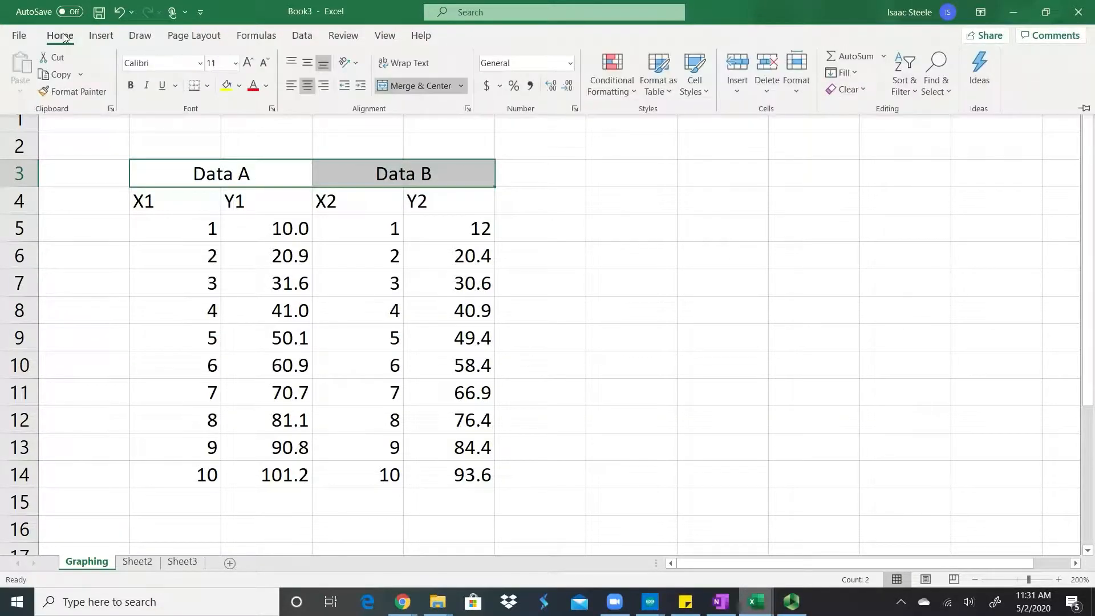
{"action": "left_click", "coordinate": [234, 64]}
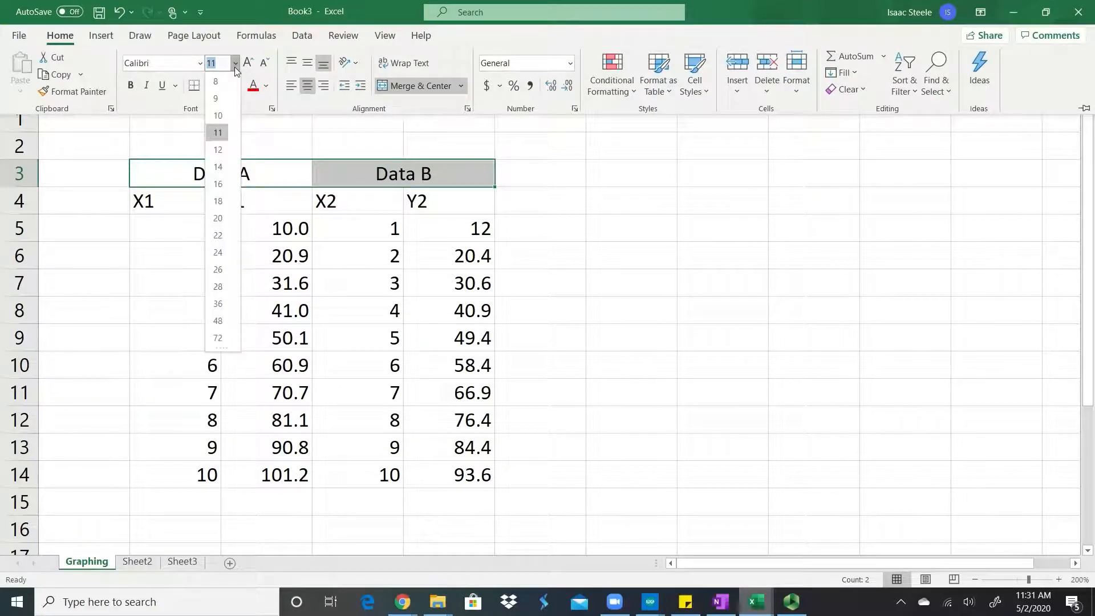
{"action": "left_click", "coordinate": [218, 200]}
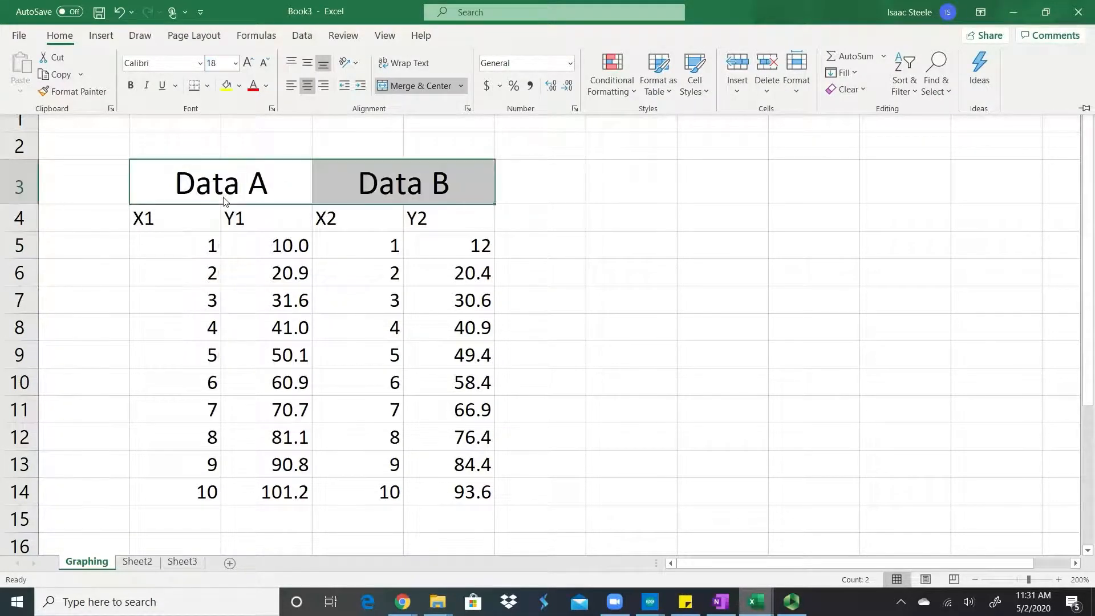
{"action": "left_click", "coordinate": [134, 89]}
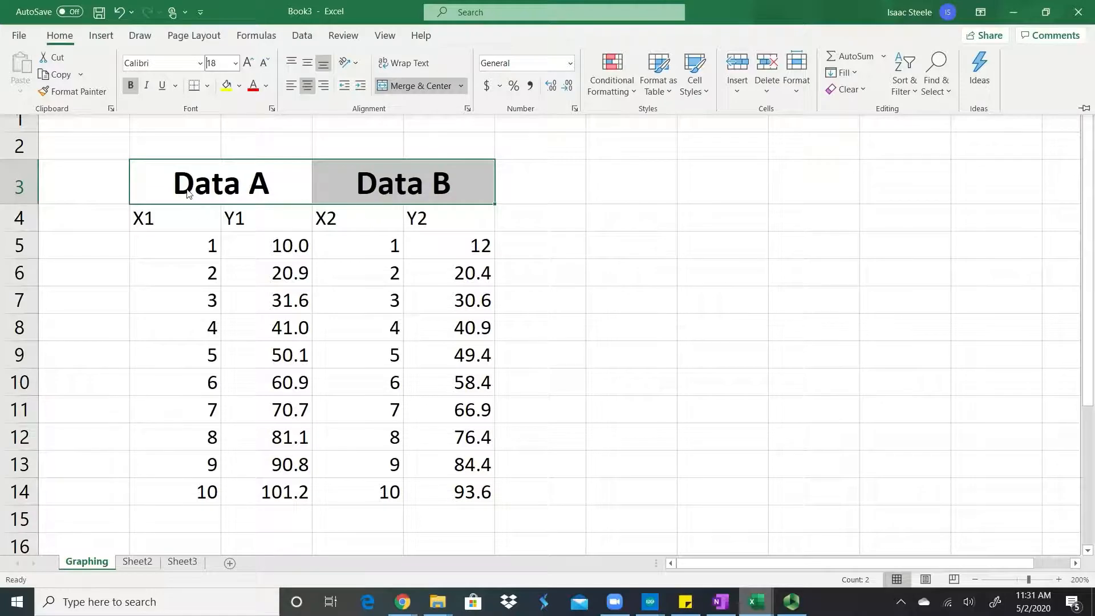
{"action": "left_click", "coordinate": [202, 165]}
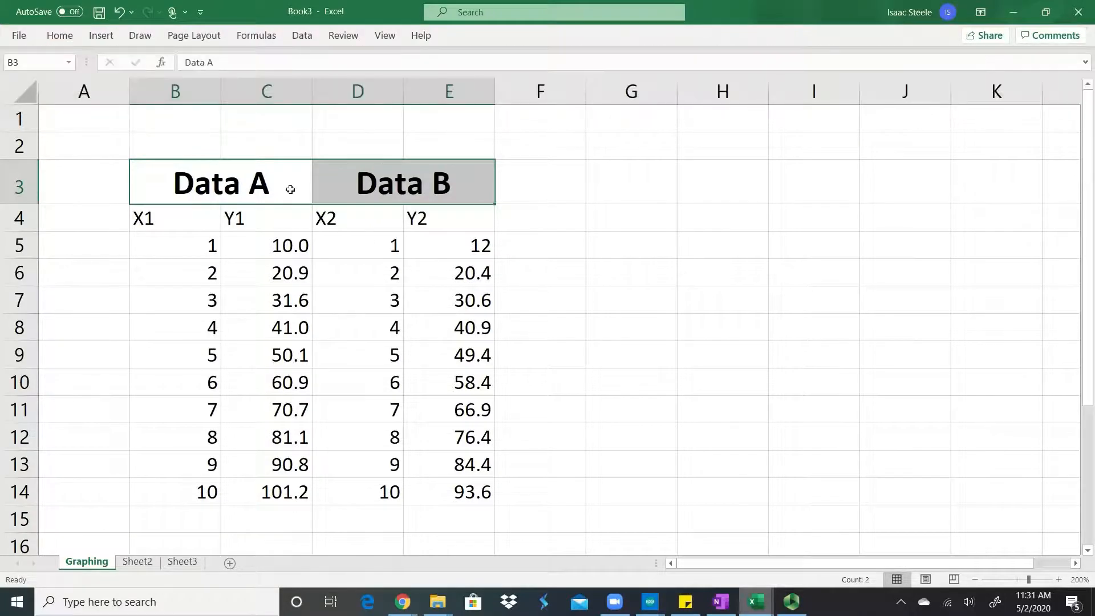
Try left and right alignment on the whole table B3:E14, and settle on centering its contents horizontally
{"action": "left_click_drag", "start_coordinate": [421, 176], "coordinate": [254, 486]}
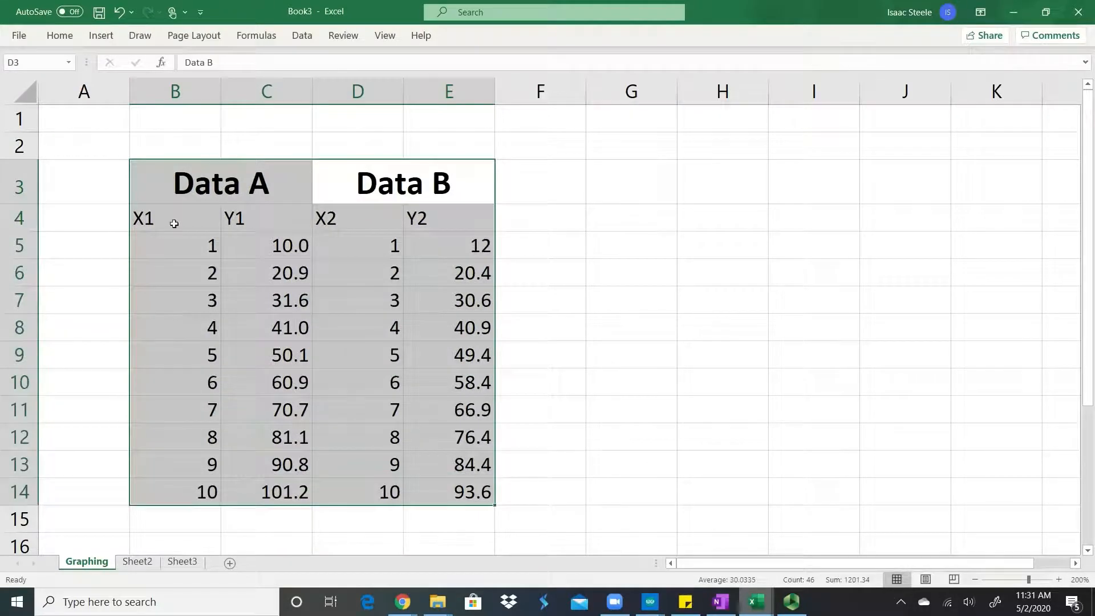
{"action": "left_click", "coordinate": [60, 37]}
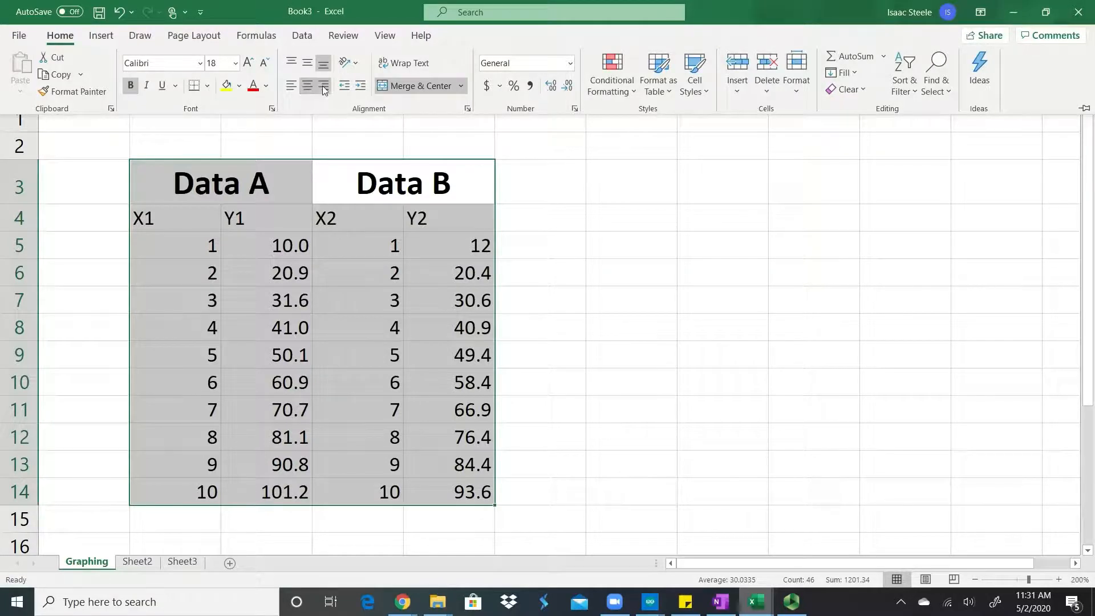
{"action": "left_click", "coordinate": [292, 90]}
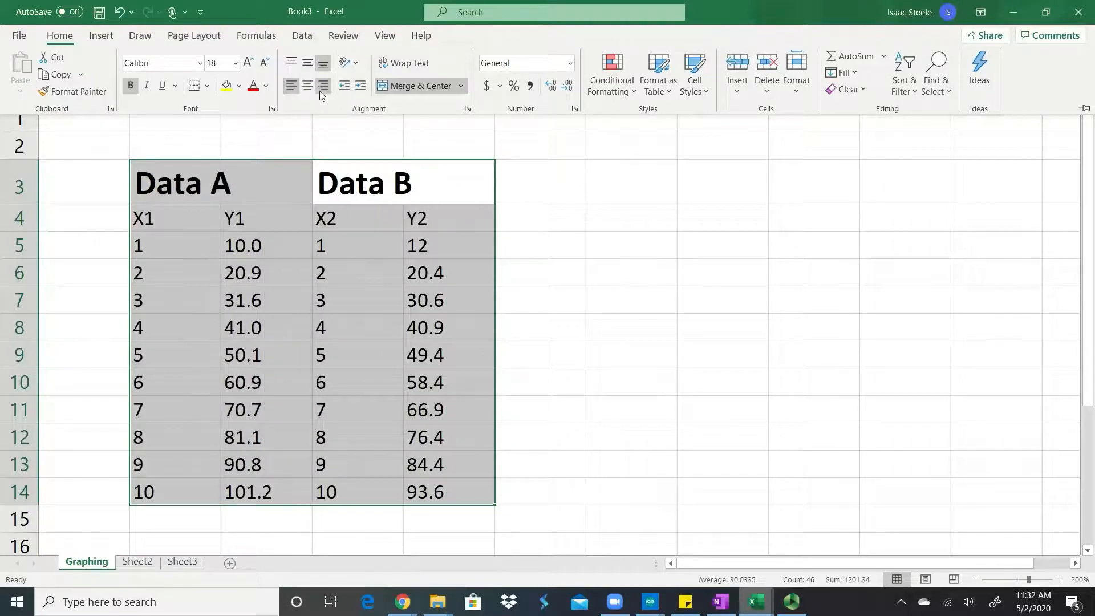
{"action": "left_click", "coordinate": [321, 92]}
{"action": "left_click", "coordinate": [312, 87]}
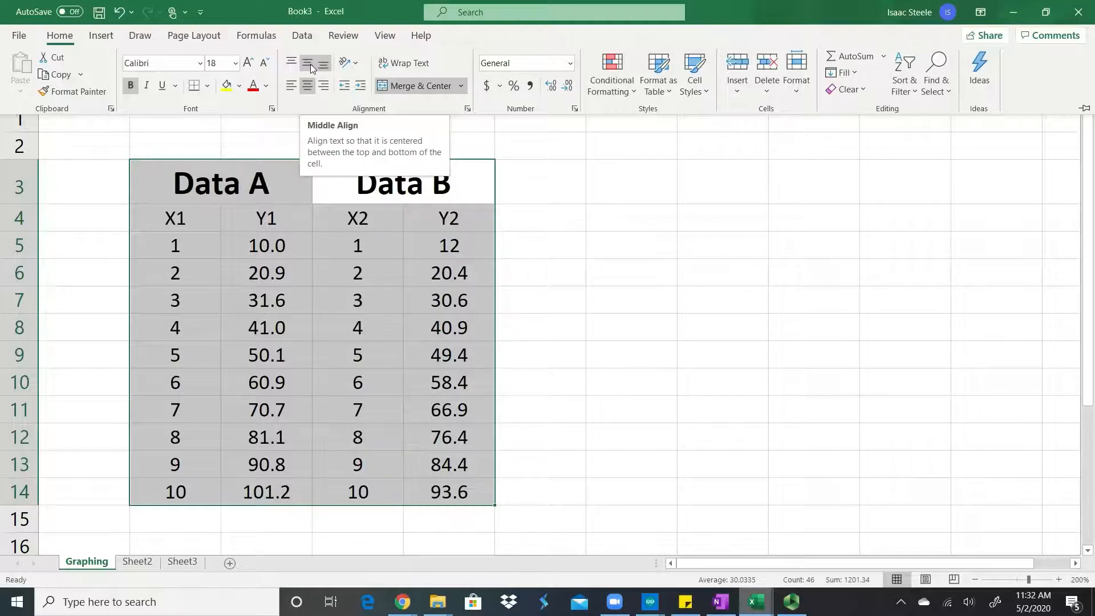
{"action": "left_click", "coordinate": [258, 147]}
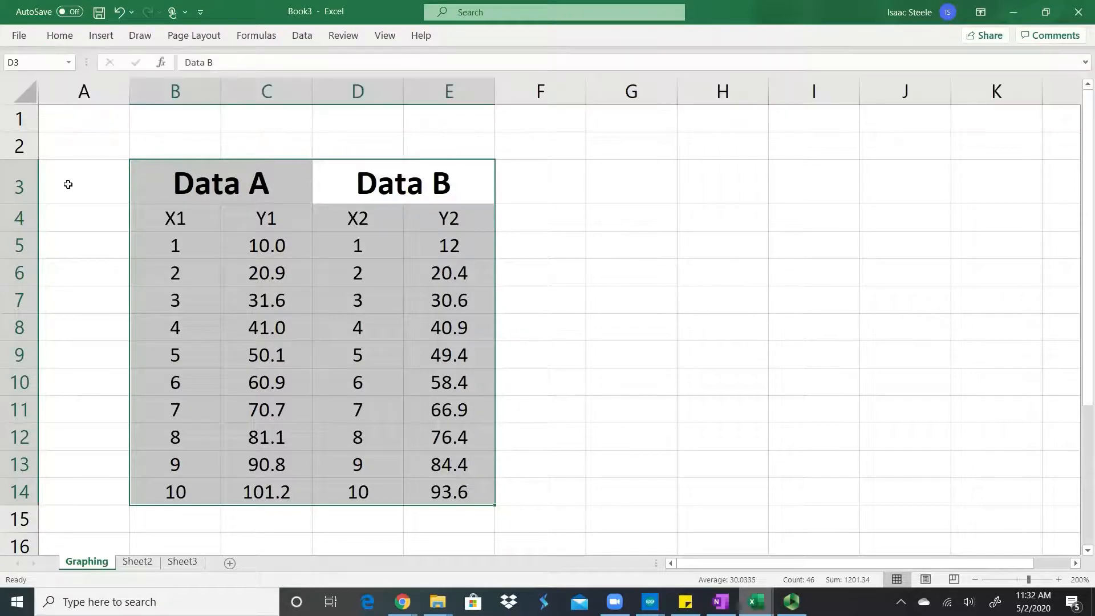
Increase the height of row 3 and try top, middle and bottom vertical alignment on the table B3:E14
{"action": "left_click_drag", "start_coordinate": [28, 204], "coordinate": [29, 282]}
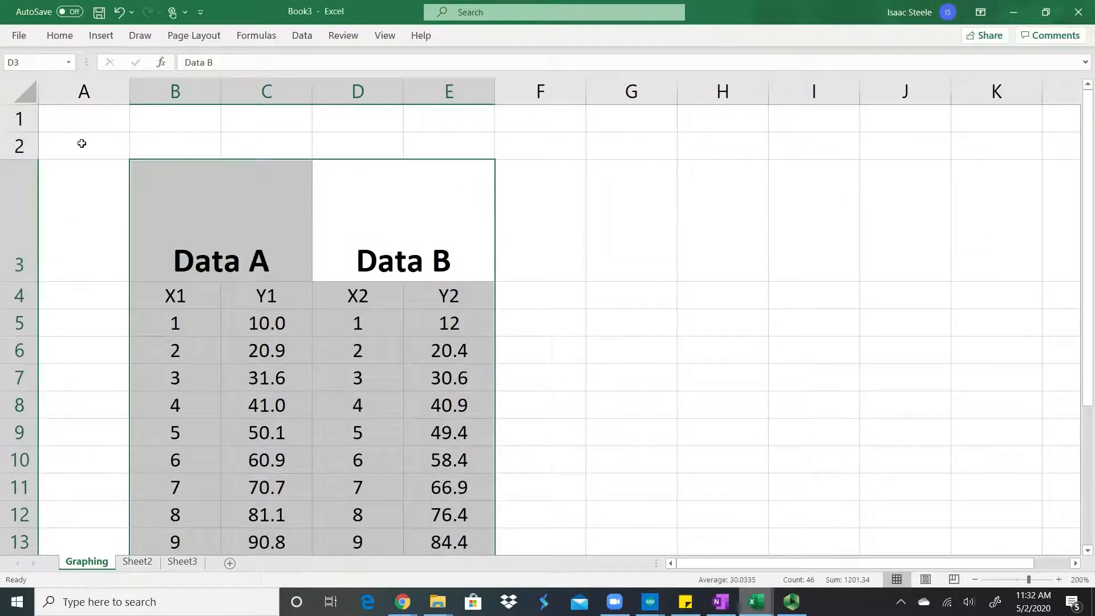
{"action": "left_click", "coordinate": [60, 36]}
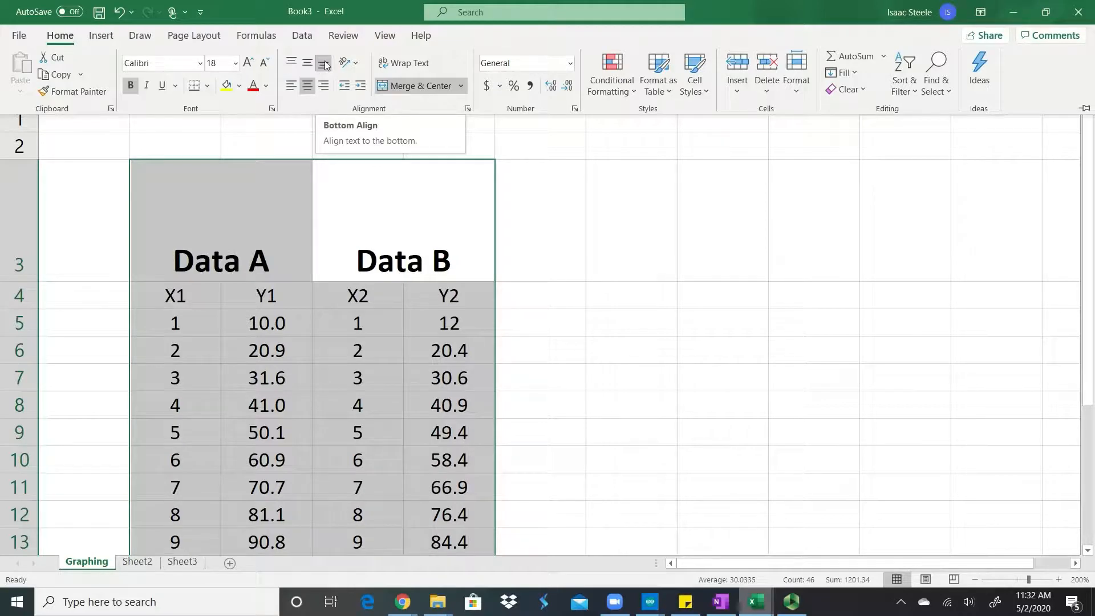
{"action": "left_click", "coordinate": [292, 64]}
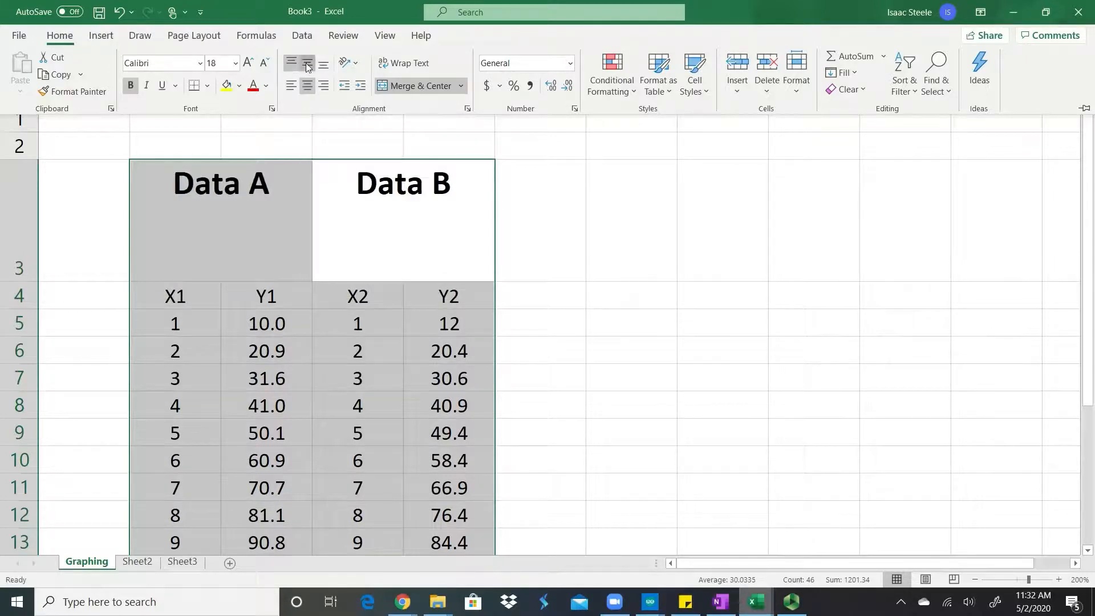
{"action": "left_click", "coordinate": [305, 62]}
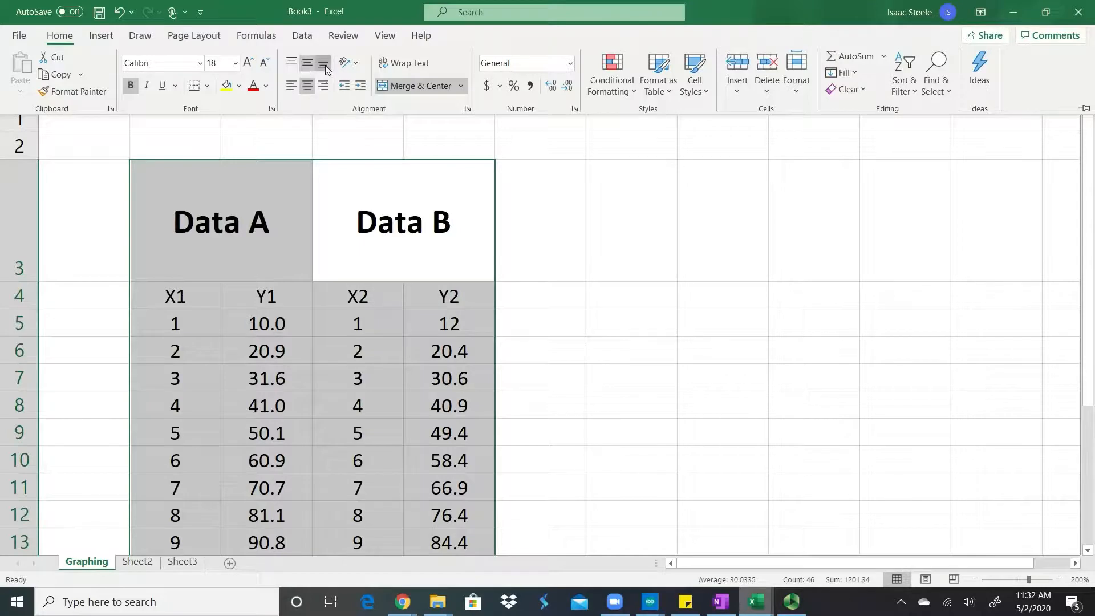
{"action": "left_click", "coordinate": [324, 65]}
{"action": "left_click", "coordinate": [292, 63]}
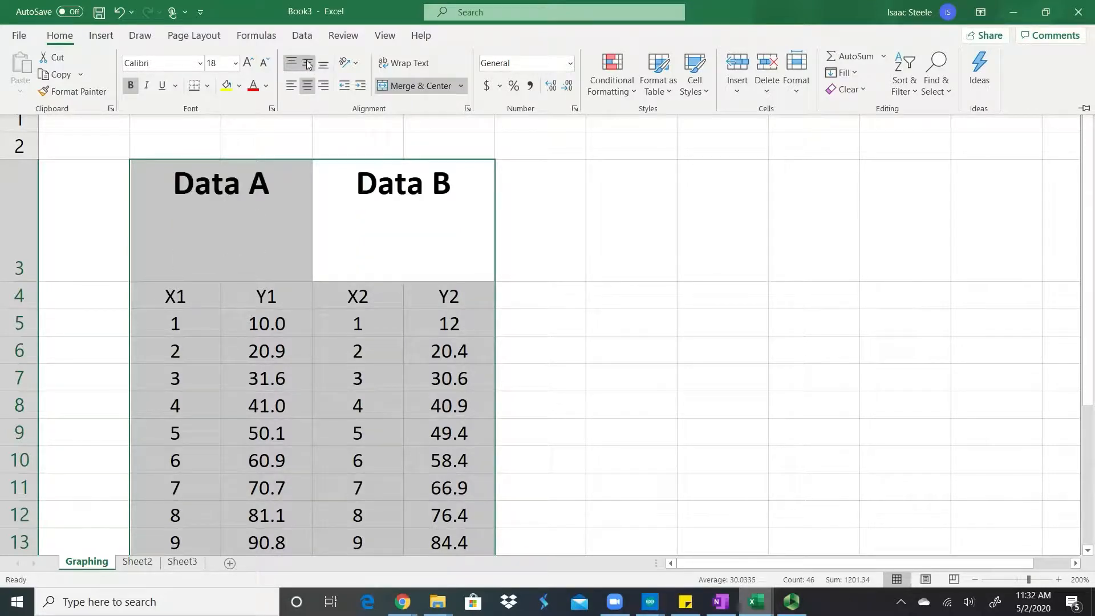
{"action": "left_click", "coordinate": [307, 65]}
{"action": "key", "text": "ctrl+F1"}
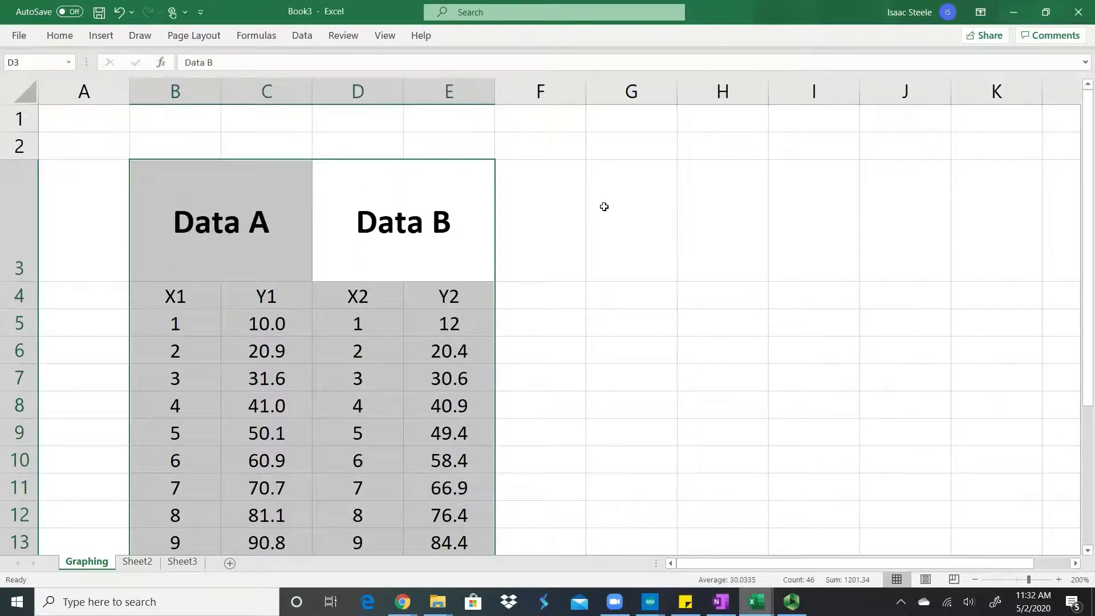
Undo the vertical alignment trials and the row 3 height change
{"action": "key", "text": "ctrl+z"}
{"action": "key", "text": "ctrl+z"}
{"action": "key", "text": "ctrl+z"}
{"action": "key", "text": "ctrl+z"}
{"action": "key", "text": "ctrl+z"}
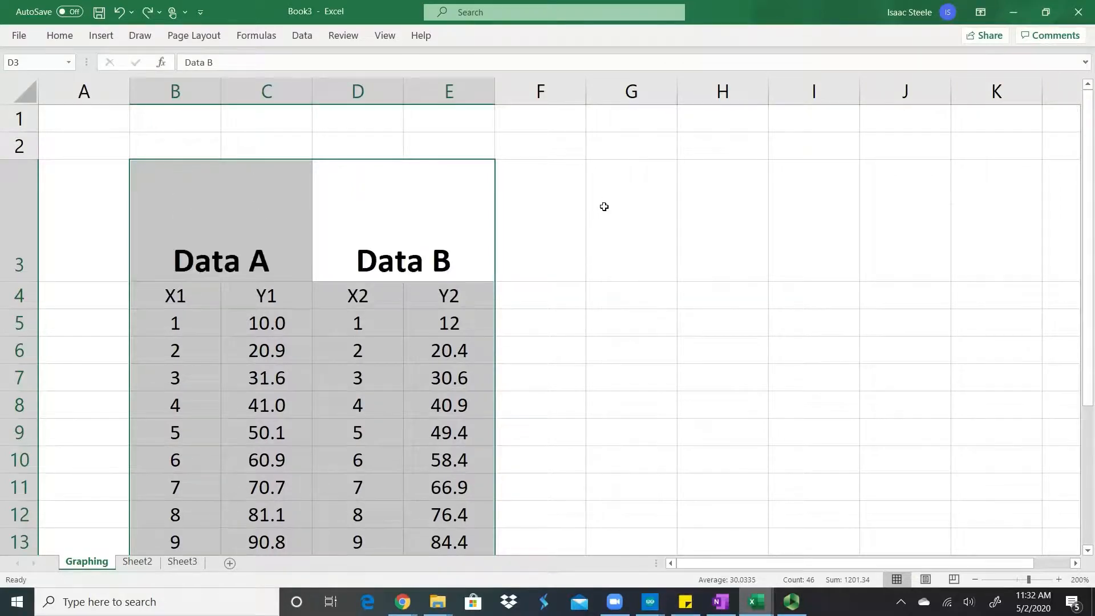
{"action": "key", "text": "ctrl+z"}
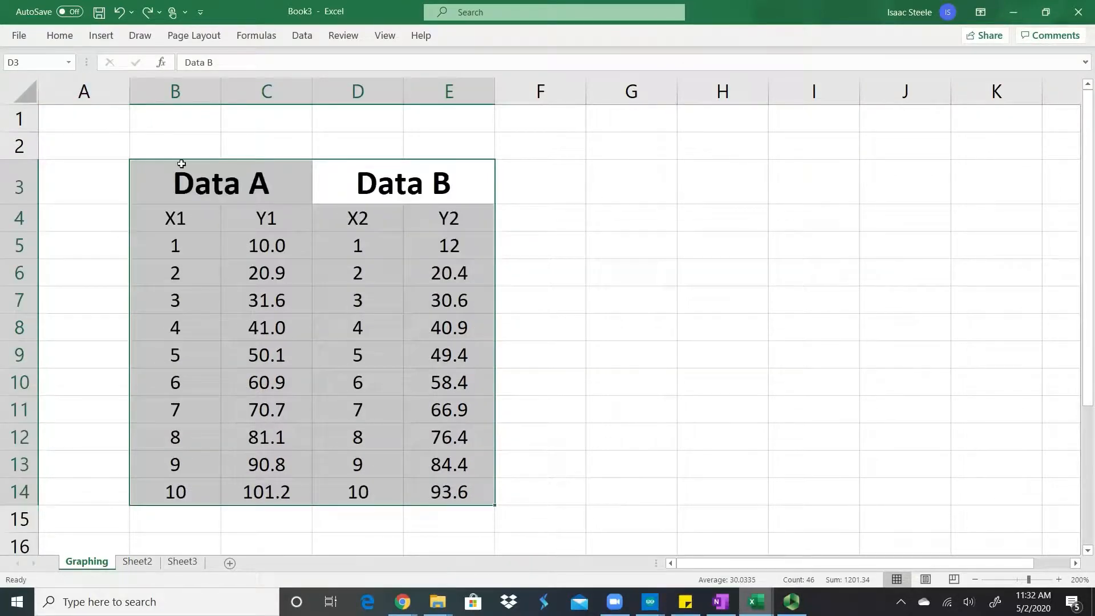
Make the X1, Y1, X2 and Y2 column headers in B4:E4 bold
{"action": "left_click", "coordinate": [174, 219]}
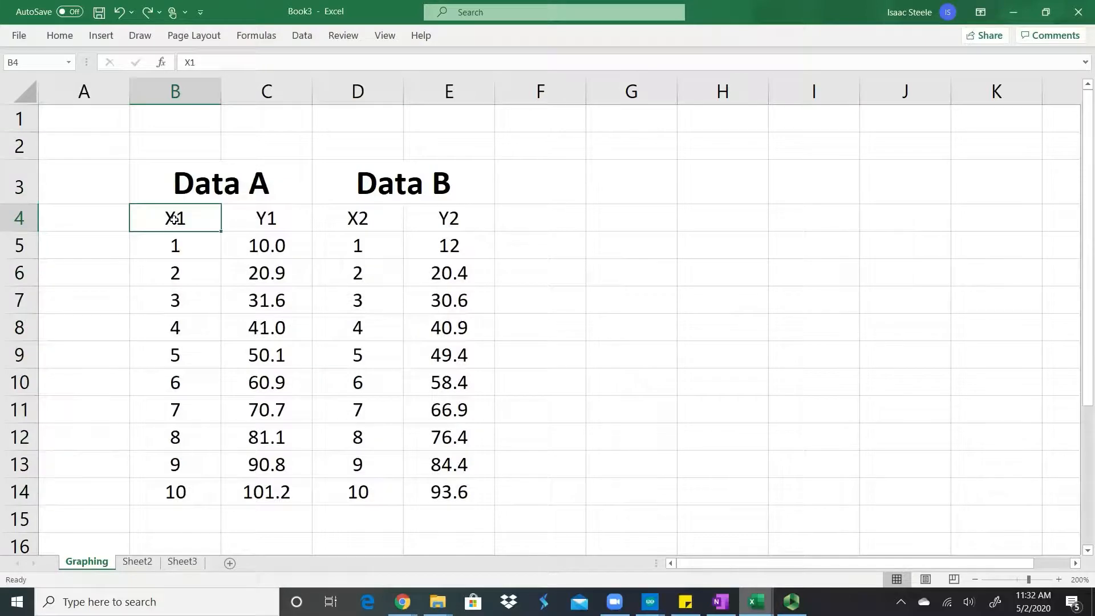
{"action": "left_click_drag", "start_coordinate": [174, 219], "coordinate": [438, 222]}
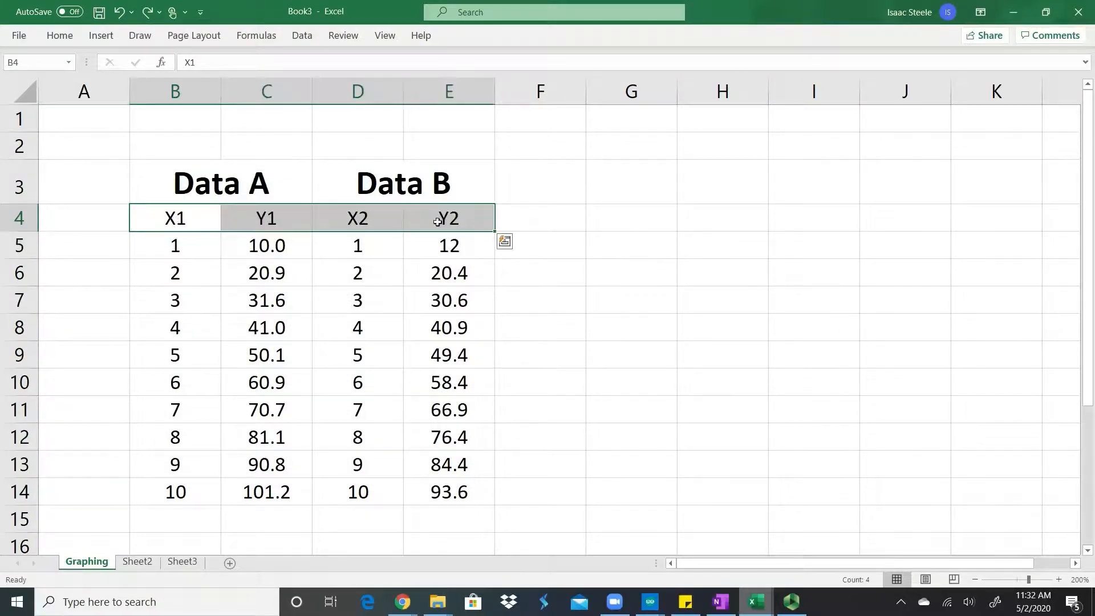
{"action": "left_click", "coordinate": [61, 38]}
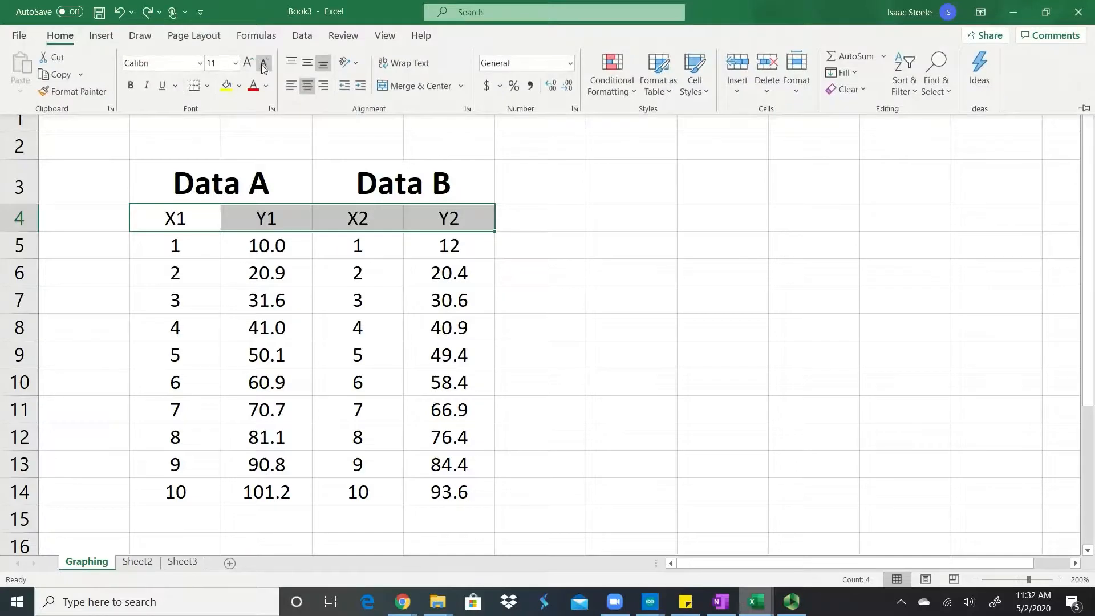
{"action": "left_click", "coordinate": [129, 86]}
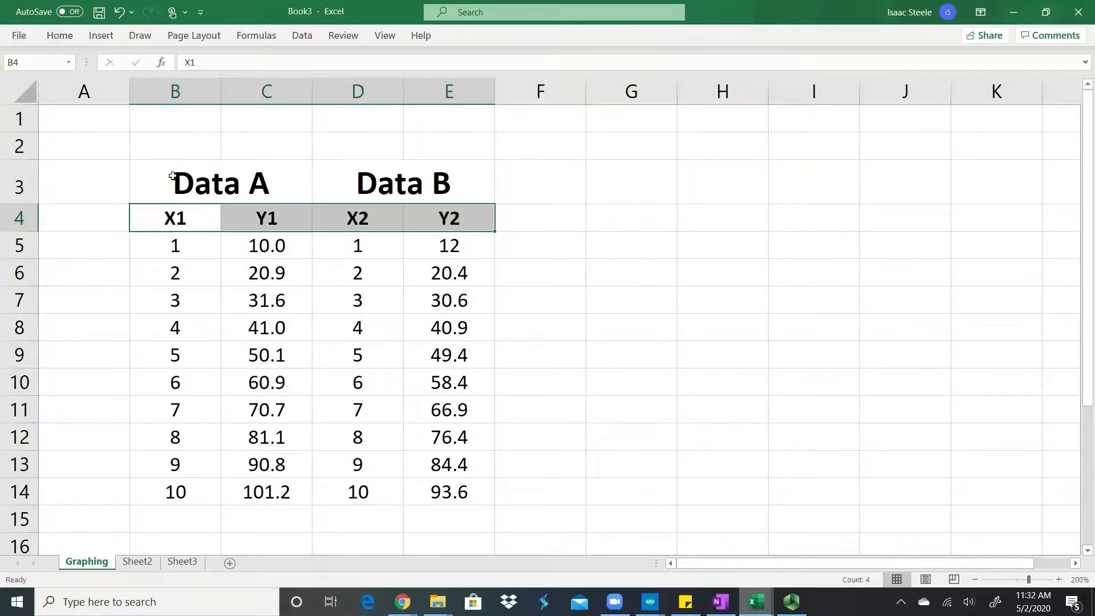
Apply All Borders to the whole table B3:E14, including the Data A and Data B titles
{"action": "left_click", "coordinate": [205, 182]}
{"action": "mouse_move", "coordinate": [205, 182]}
{"action": "left_mouse_down"}
{"action": "mouse_move", "coordinate": [396, 420]}
{"action": "mouse_move", "coordinate": [408, 489]}
{"action": "left_mouse_up"}
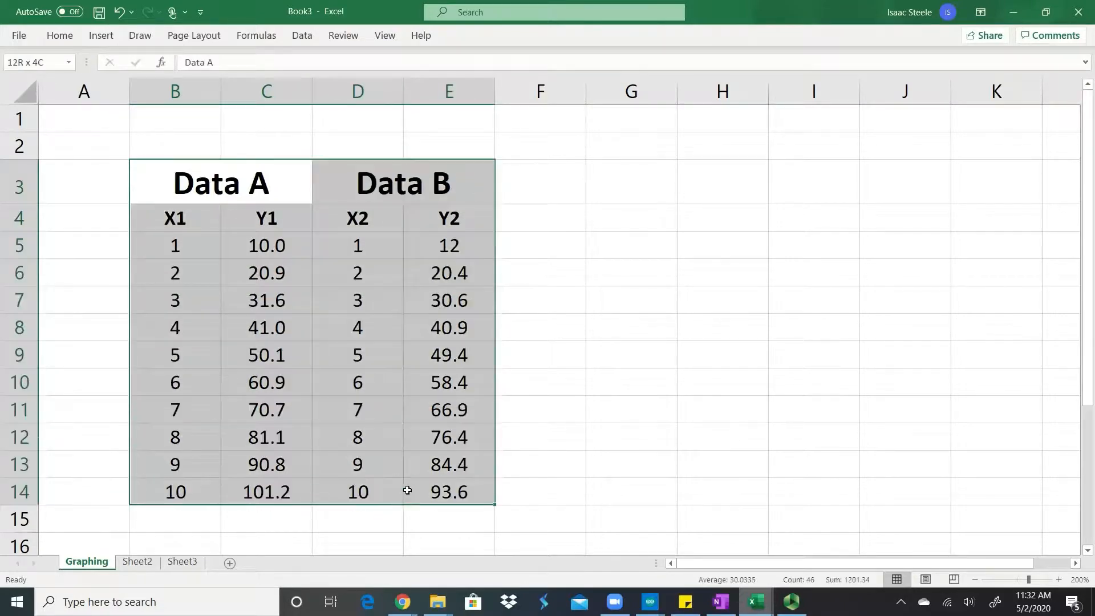
{"action": "left_click", "coordinate": [61, 37]}
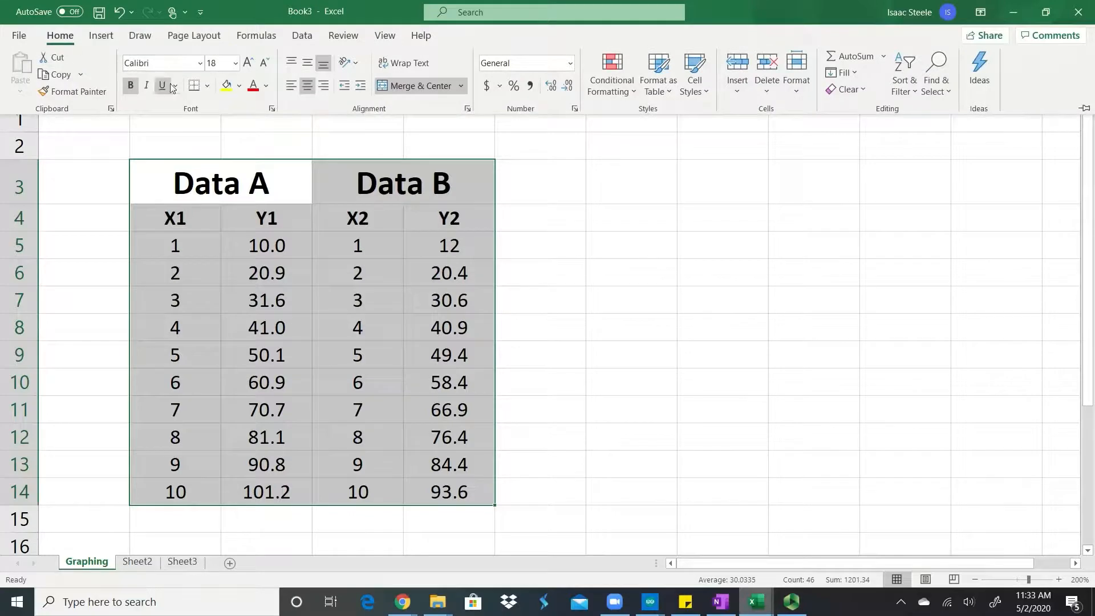
{"action": "left_click", "coordinate": [206, 86]}
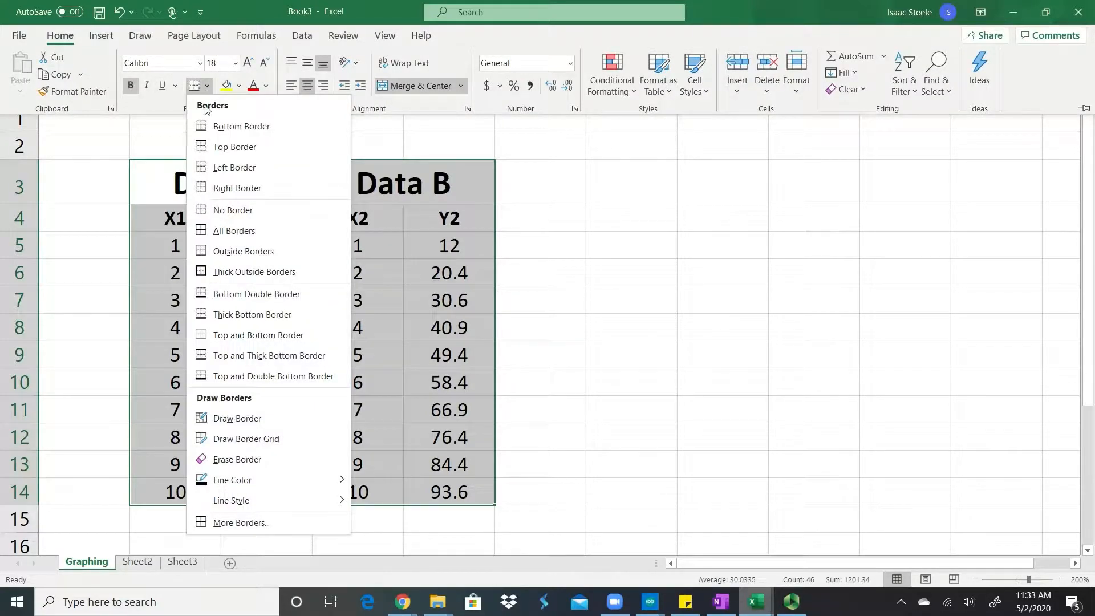
{"action": "left_click", "coordinate": [243, 232]}
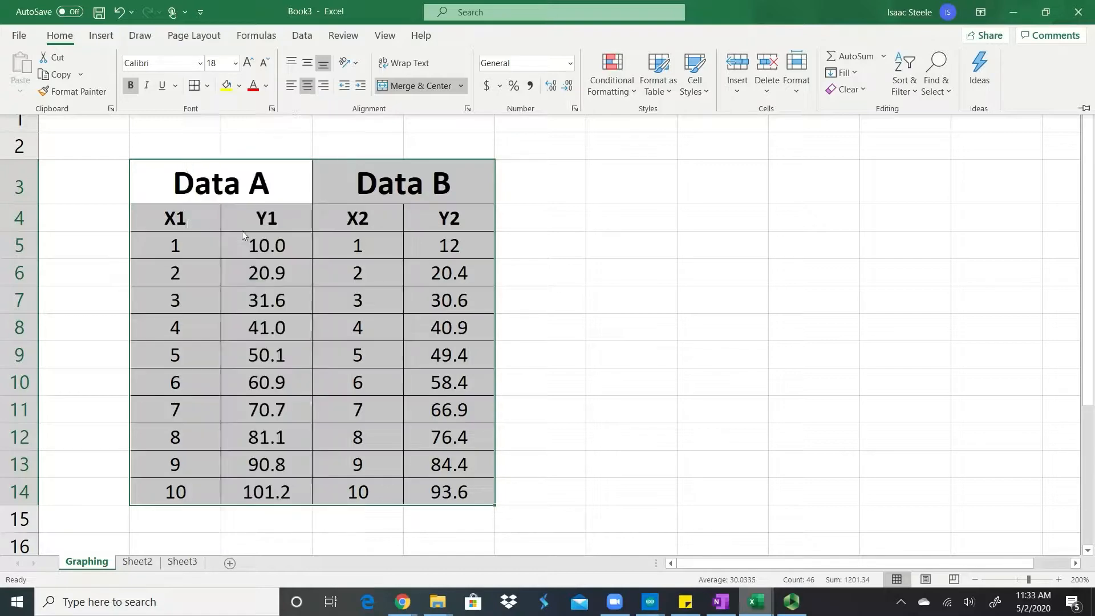
{"action": "key", "text": "ctrl+F1"}
{"action": "left_click", "coordinate": [534, 244]}
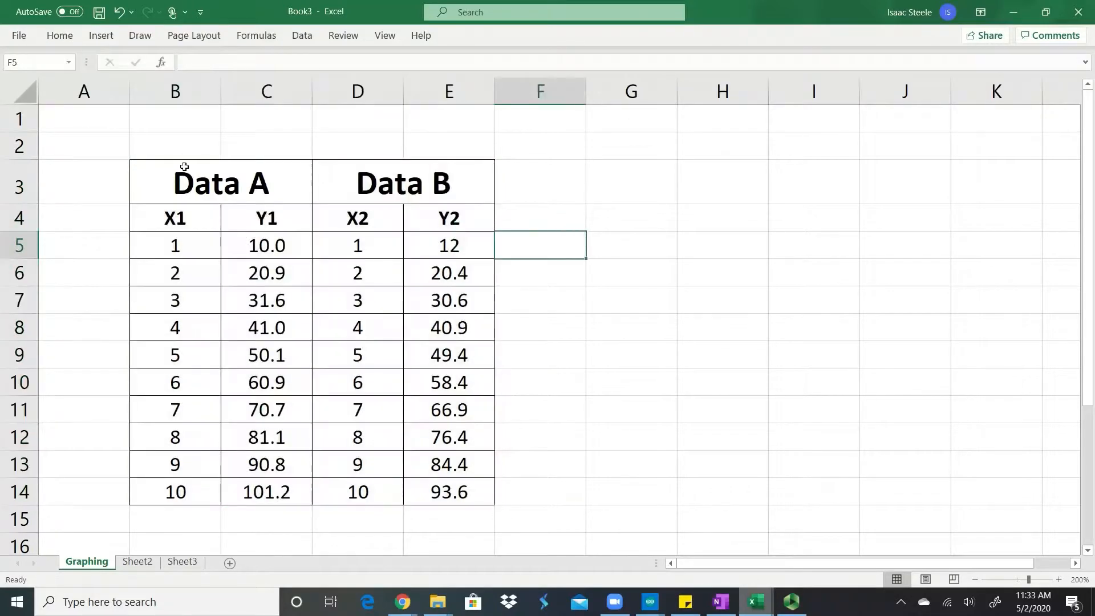
Add Thick Outside Borders around the whole table B3:E14
{"action": "left_click_drag", "start_coordinate": [184, 171], "coordinate": [436, 484]}
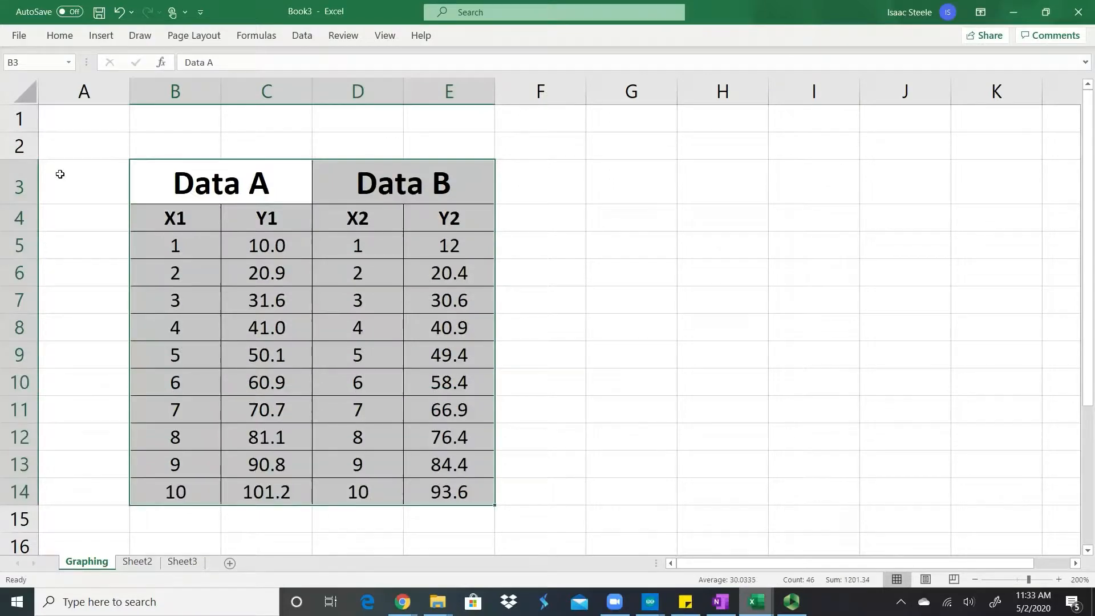
{"action": "left_click", "coordinate": [61, 36]}
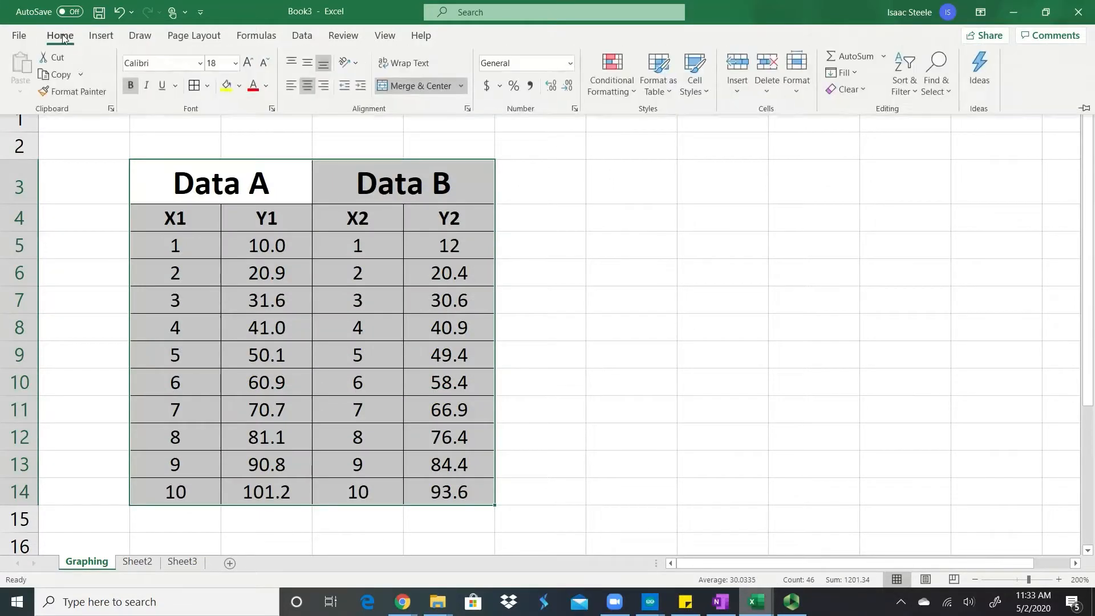
{"action": "left_click", "coordinate": [209, 85]}
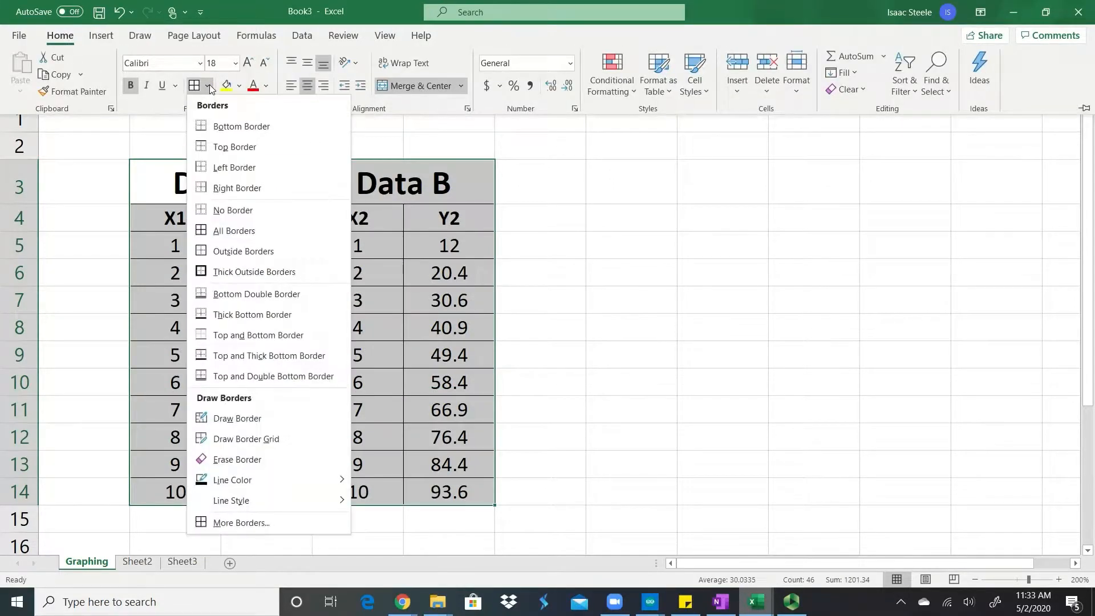
{"action": "left_click", "coordinate": [248, 271]}
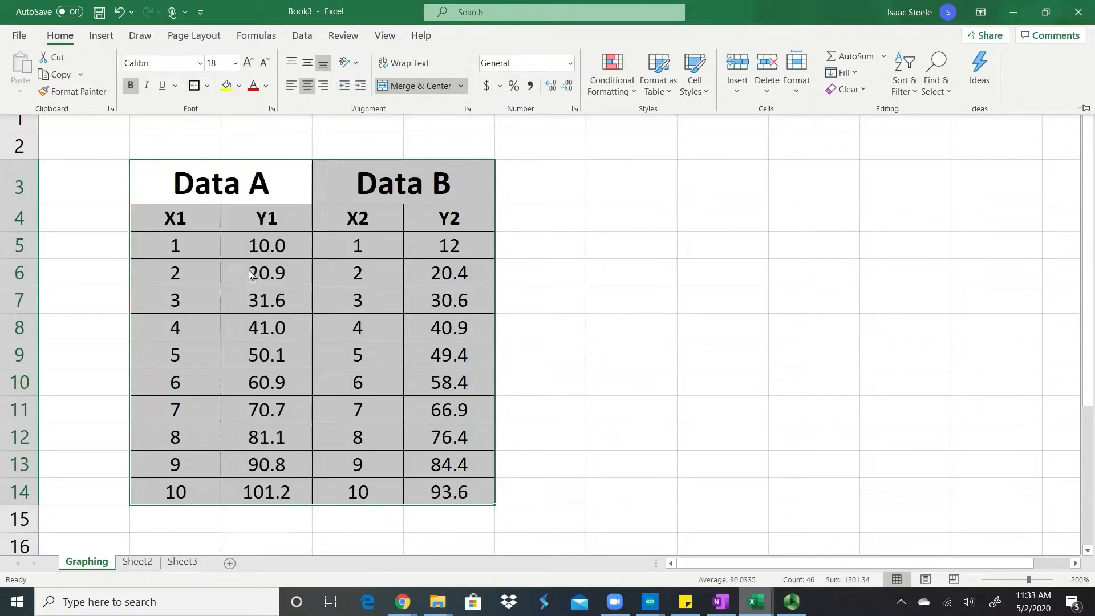
{"action": "left_click", "coordinate": [566, 236]}
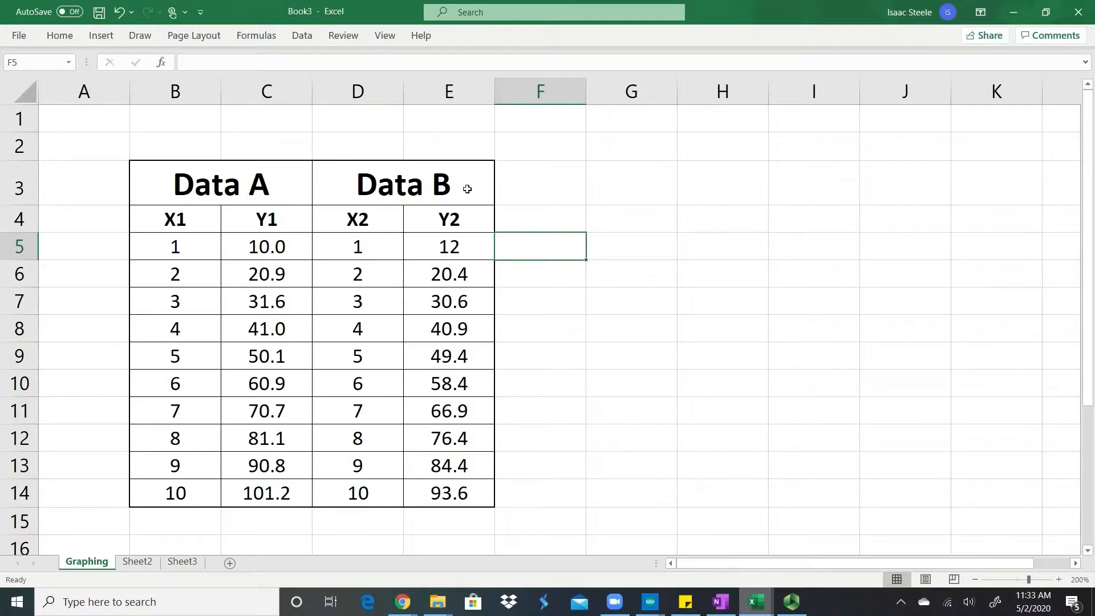
Fill the X1 column cells B4:B14 with yellow, then replace it with a light gold theme color
{"action": "left_click", "coordinate": [60, 35]}
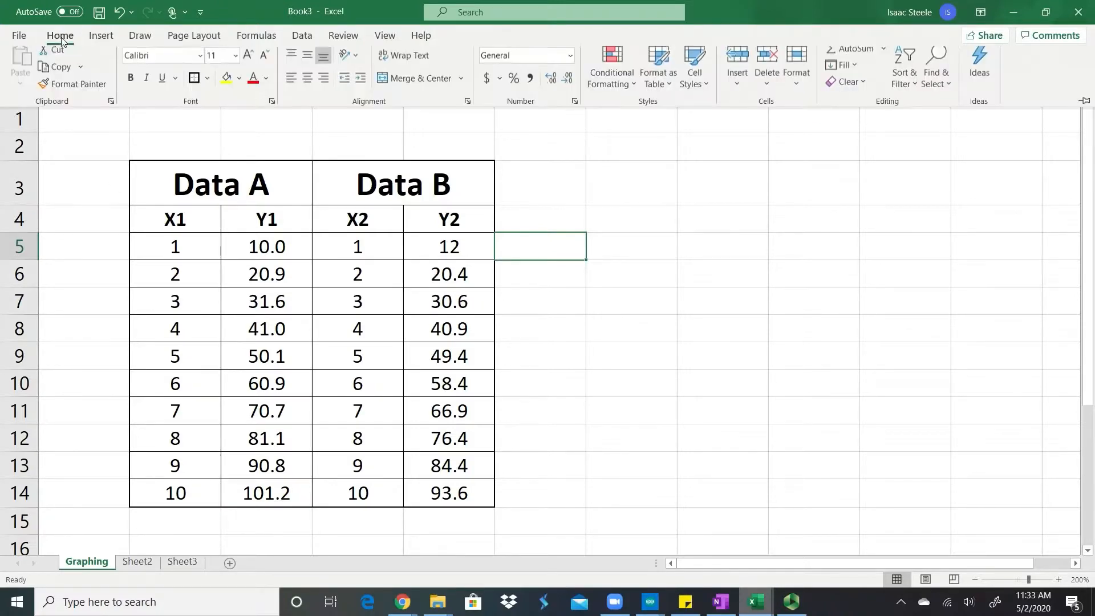
{"action": "left_click", "coordinate": [183, 223]}
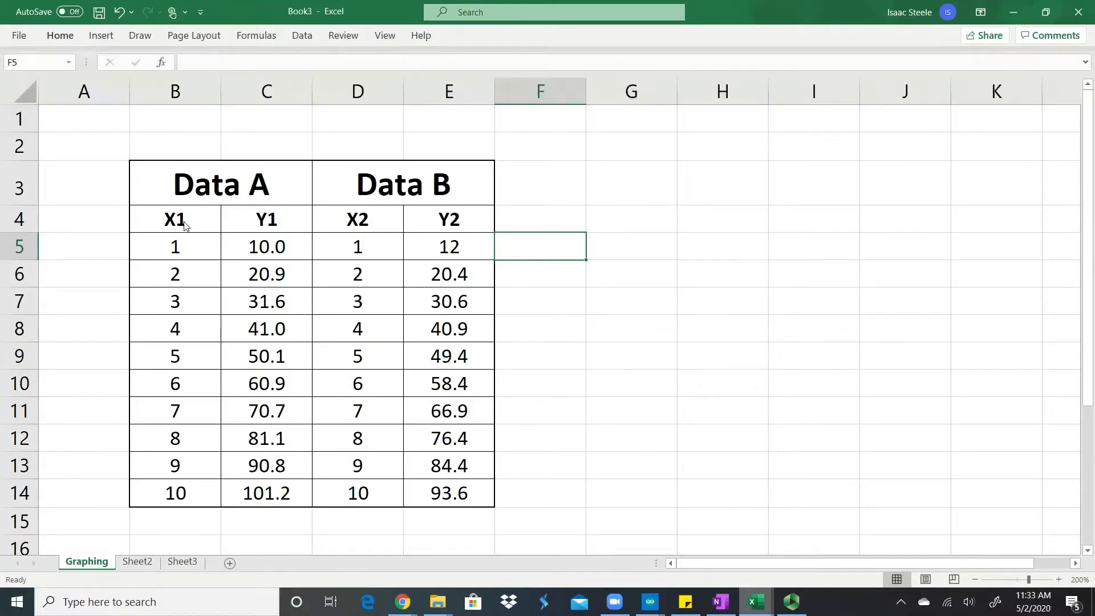
{"action": "left_click_drag", "start_coordinate": [184, 224], "coordinate": [181, 489]}
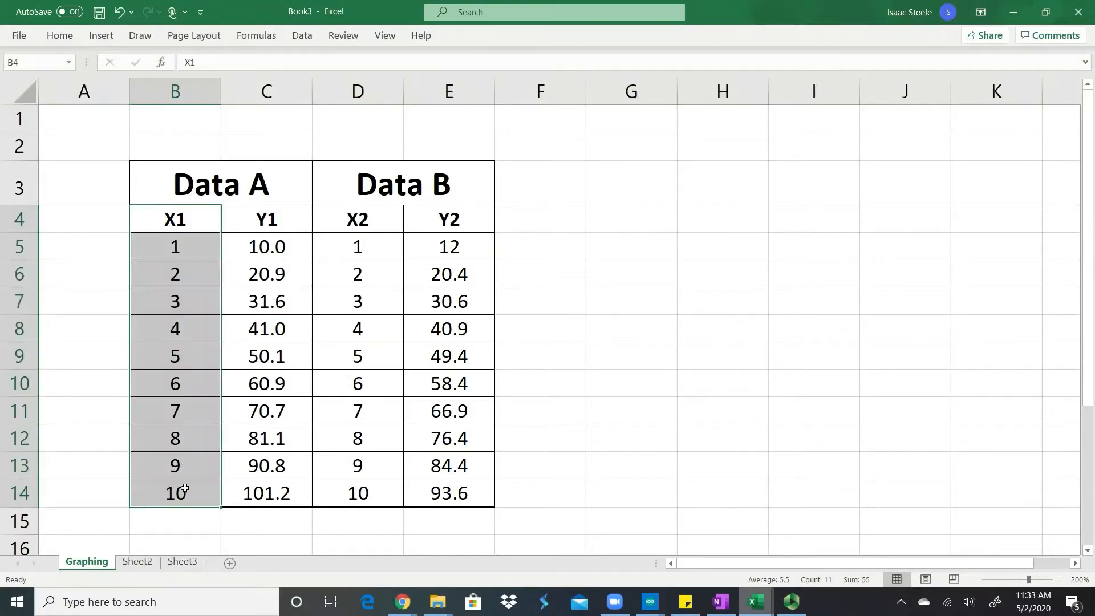
{"action": "left_click", "coordinate": [60, 36]}
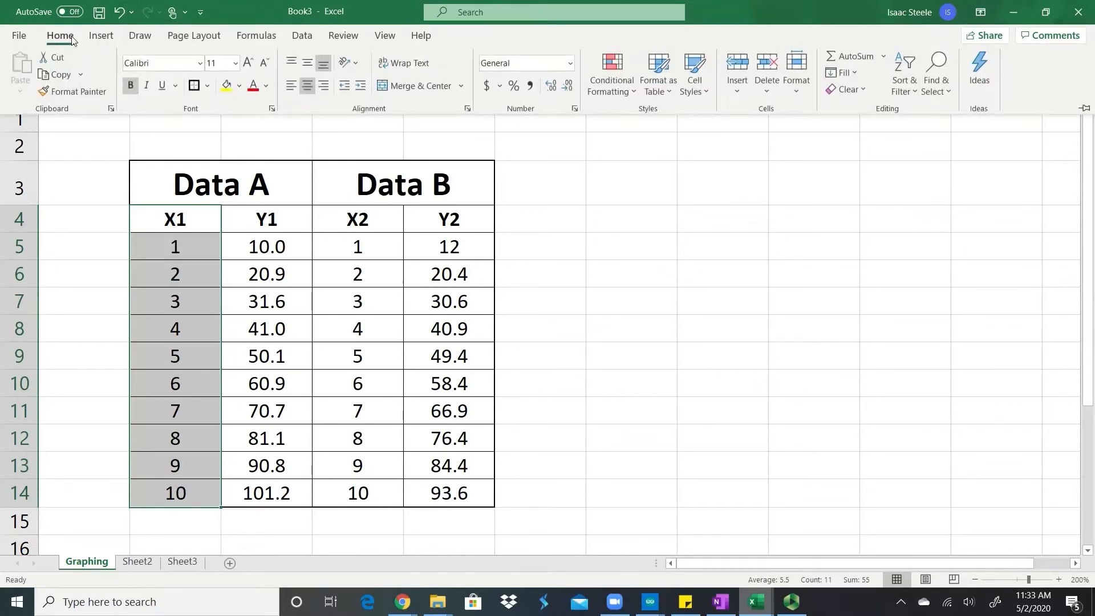
{"action": "left_click", "coordinate": [226, 86]}
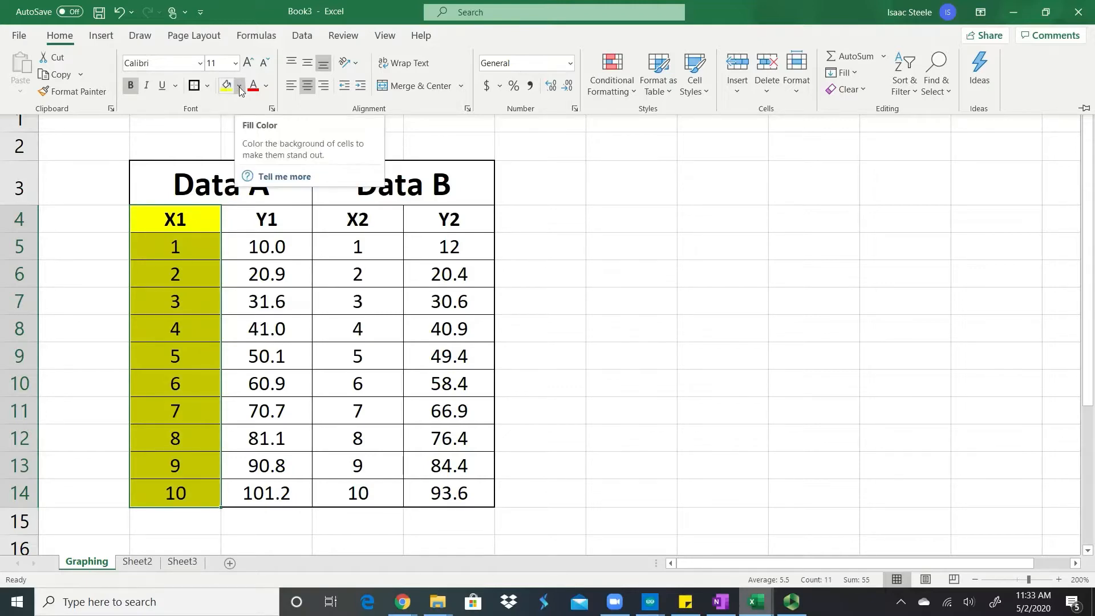
{"action": "left_click", "coordinate": [239, 88]}
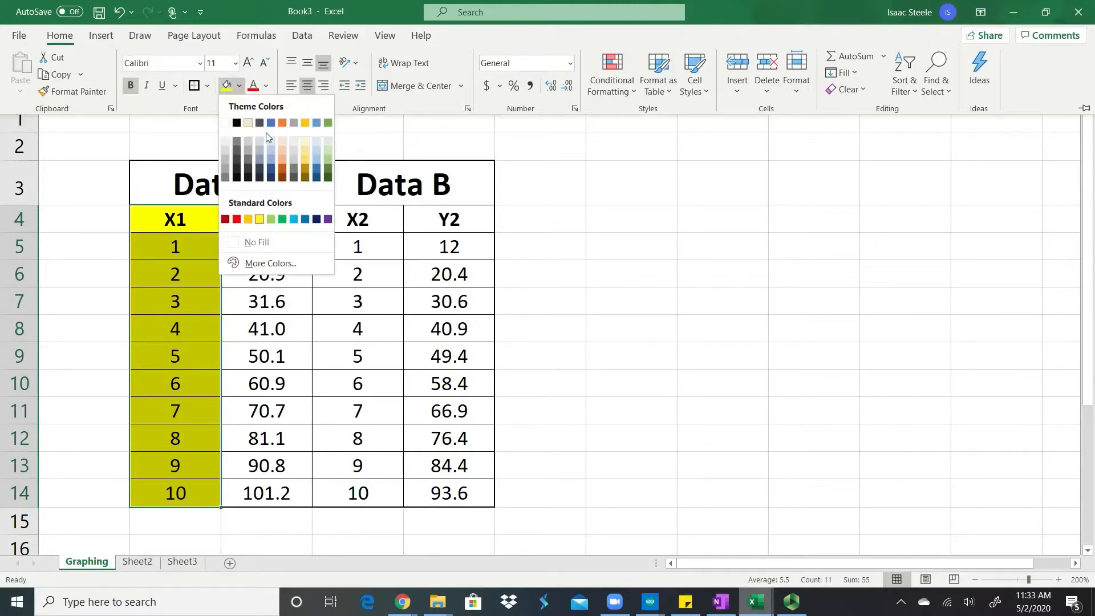
{"action": "left_click", "coordinate": [305, 139]}
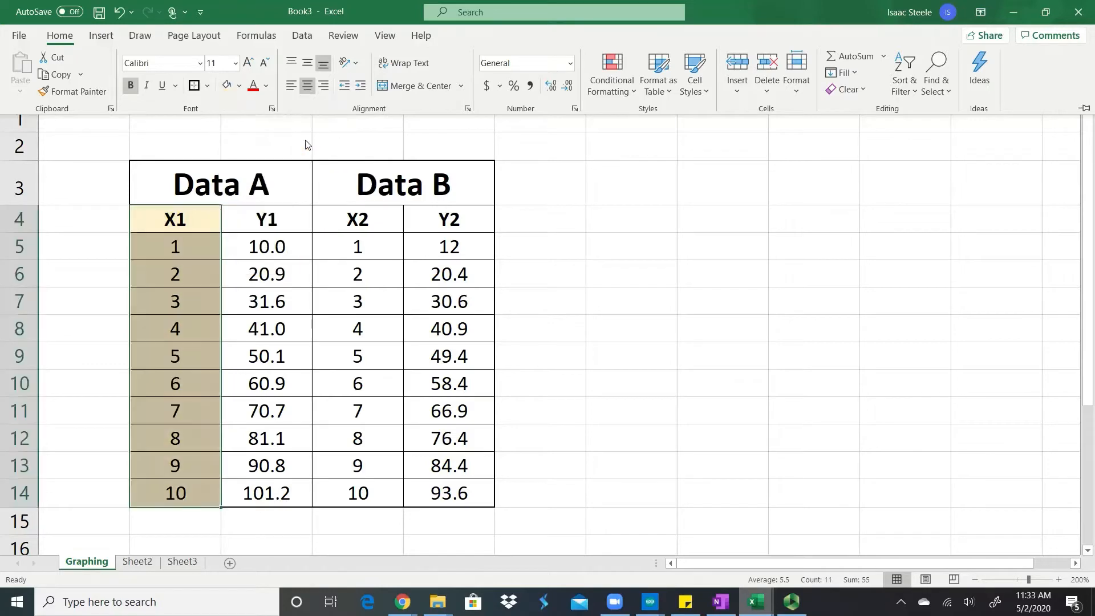
Fill the Y1 column cells C4:C14 with a light green theme color
{"action": "left_click", "coordinate": [258, 218]}
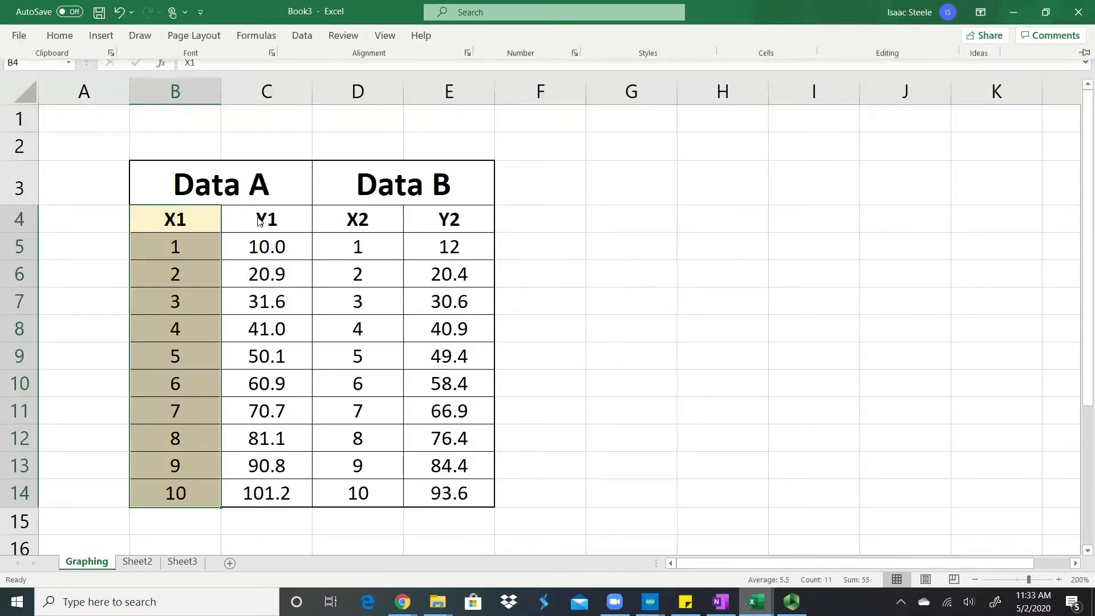
{"action": "left_click", "coordinate": [258, 218]}
{"action": "left_click_drag", "start_coordinate": [258, 219], "coordinate": [266, 494]}
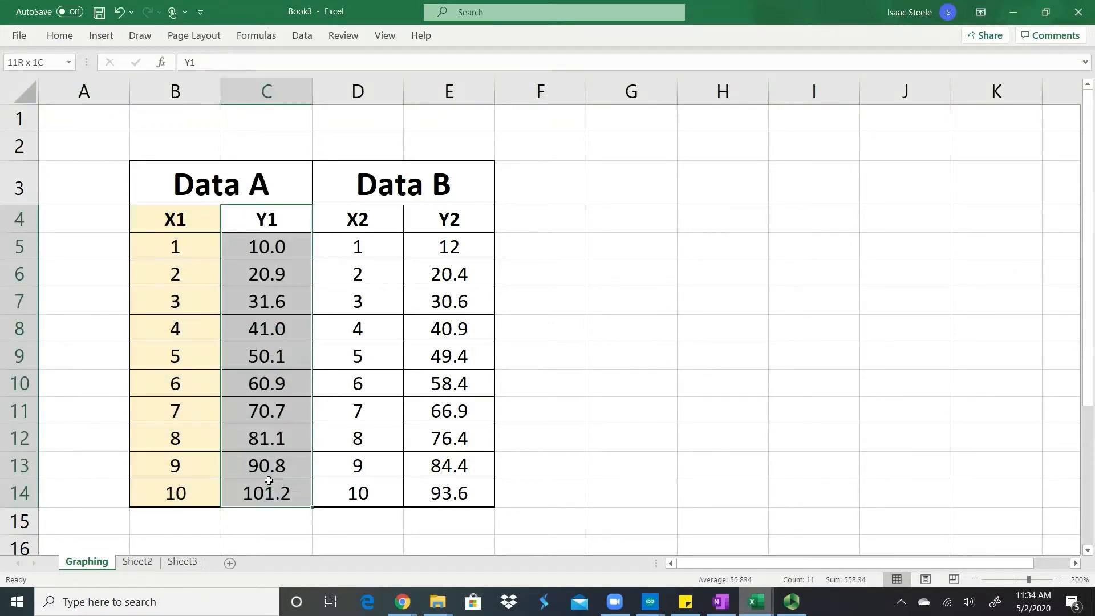
{"action": "left_click", "coordinate": [61, 37]}
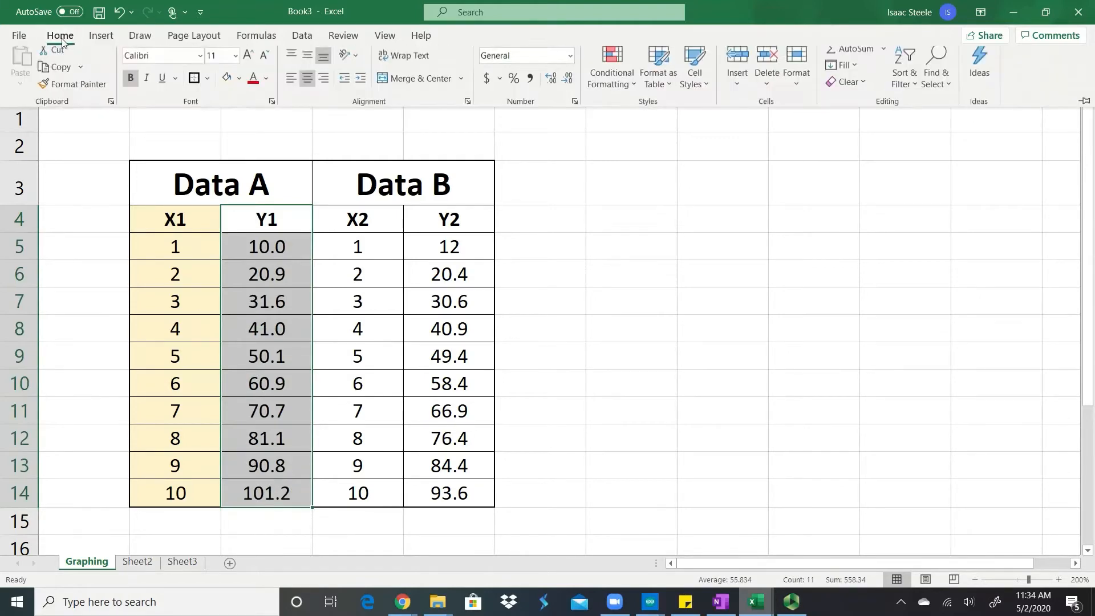
{"action": "left_click", "coordinate": [266, 86]}
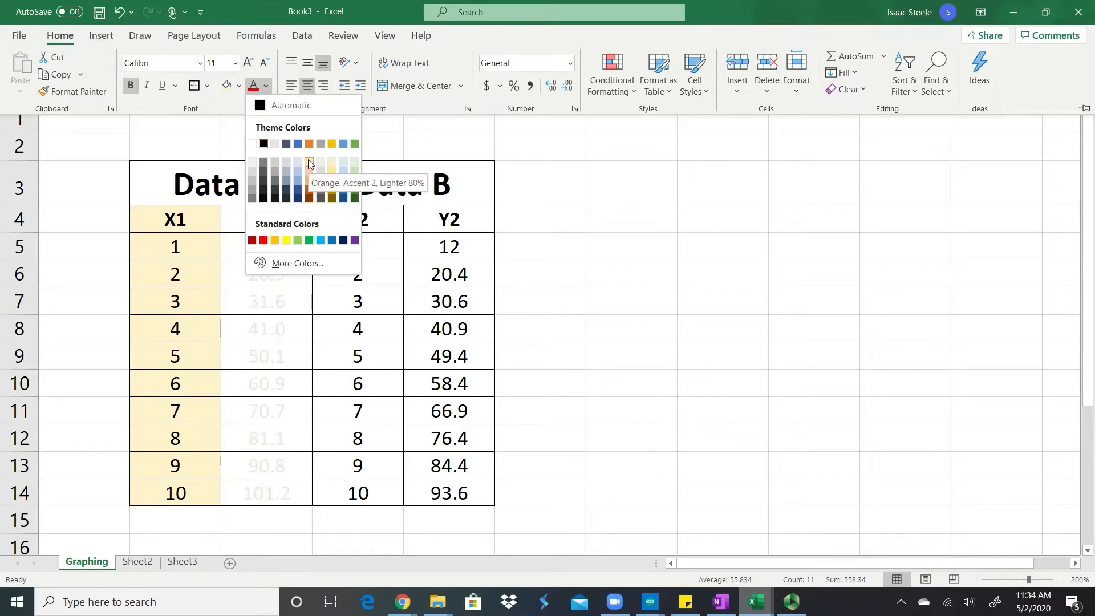
{"action": "left_click", "coordinate": [240, 86]}
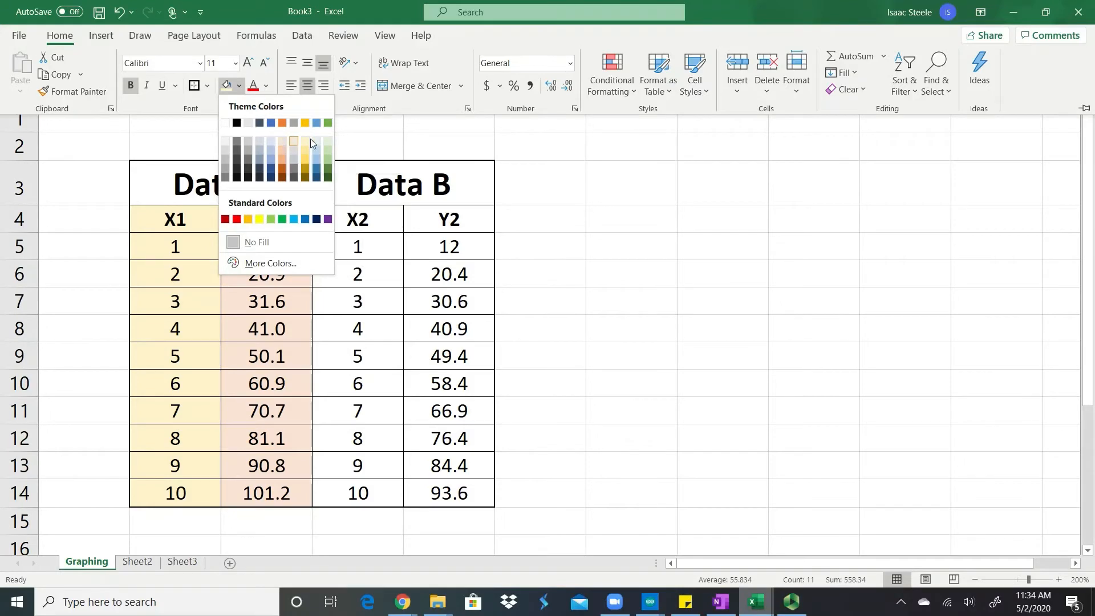
{"action": "left_click", "coordinate": [327, 139]}
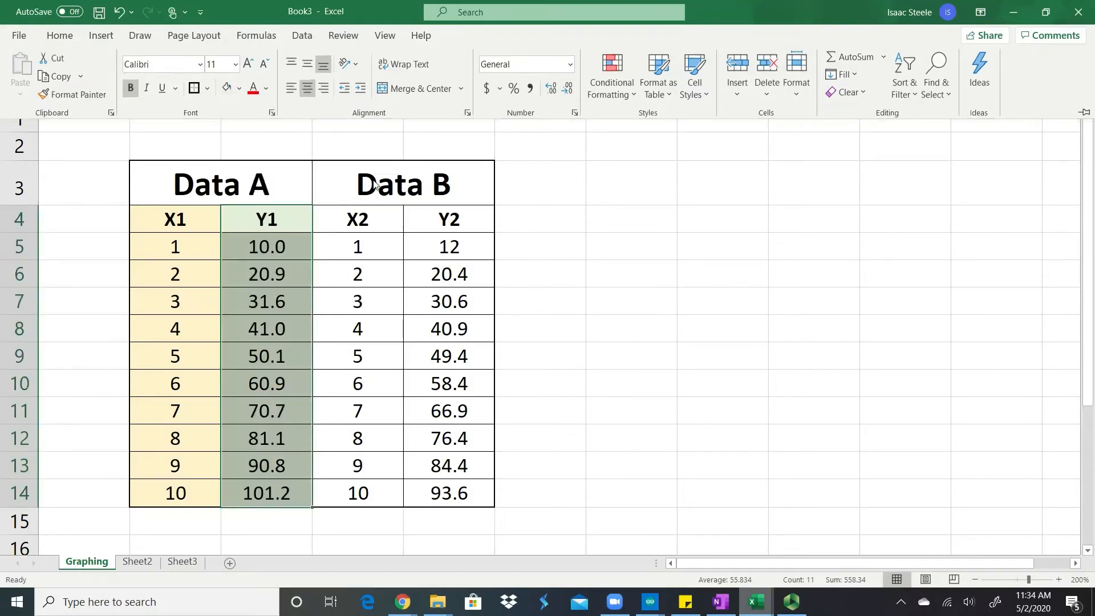
{"action": "left_click", "coordinate": [373, 179]}
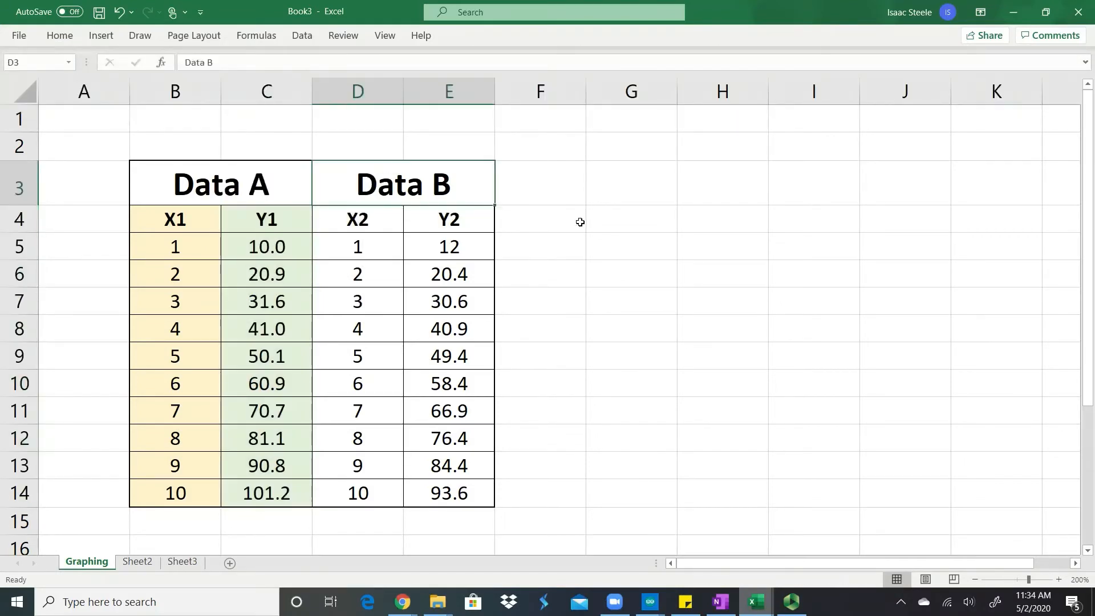